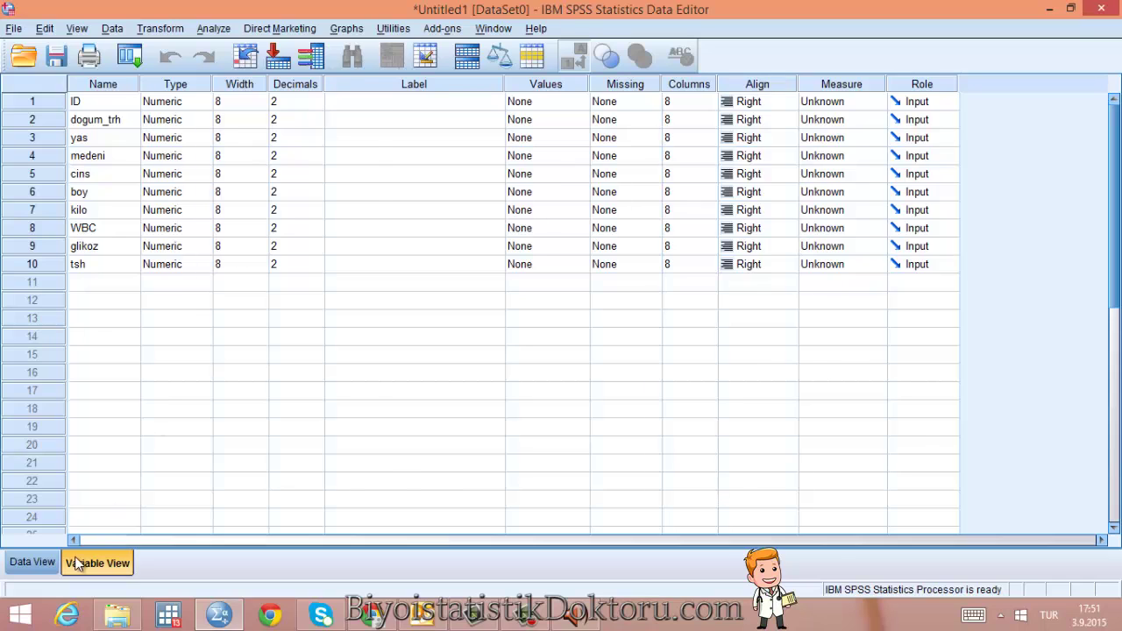
# - Set the number of decimals for the ID variable to 0
pyautogui.click(35, 562)
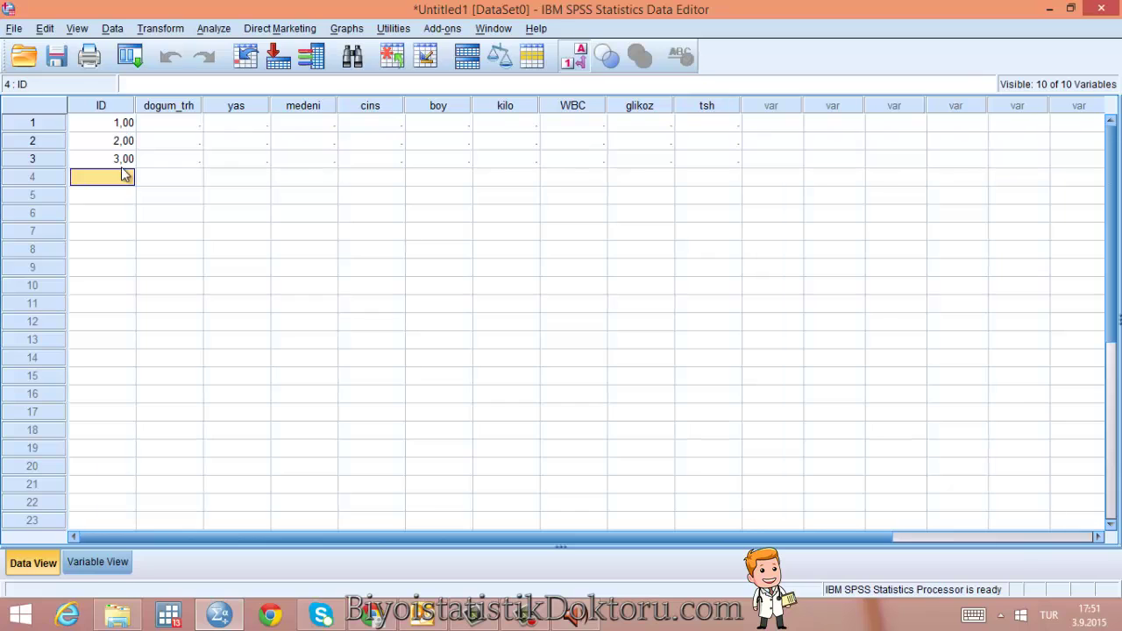
pyautogui.click(97, 562)
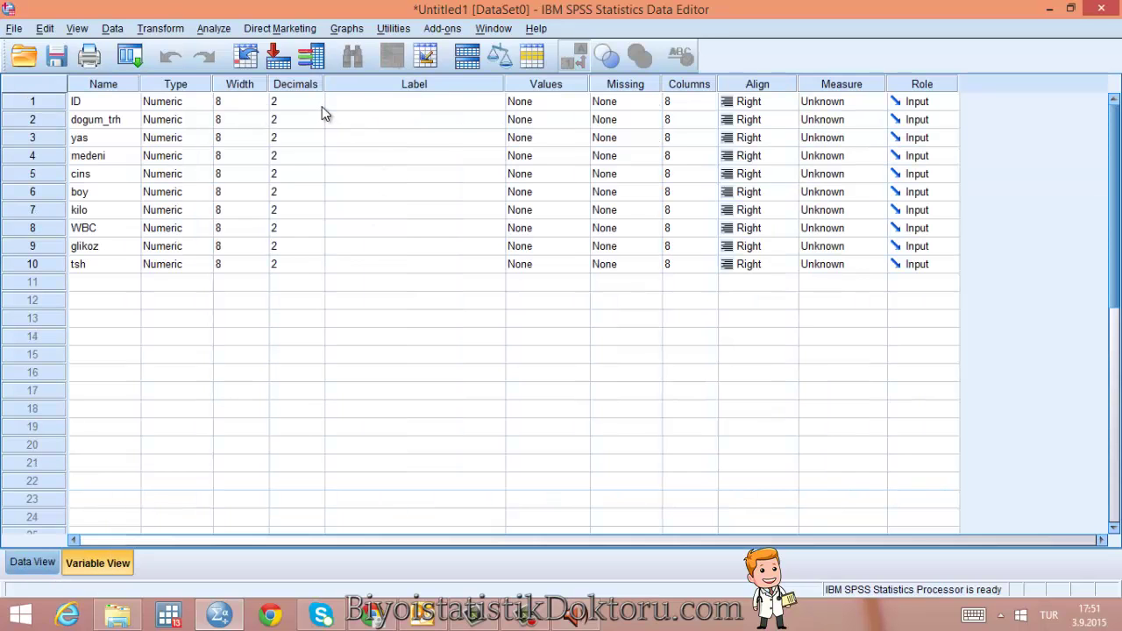
pyautogui.click(322, 106)
pyautogui.click(322, 106)
pyautogui.click(322, 106)
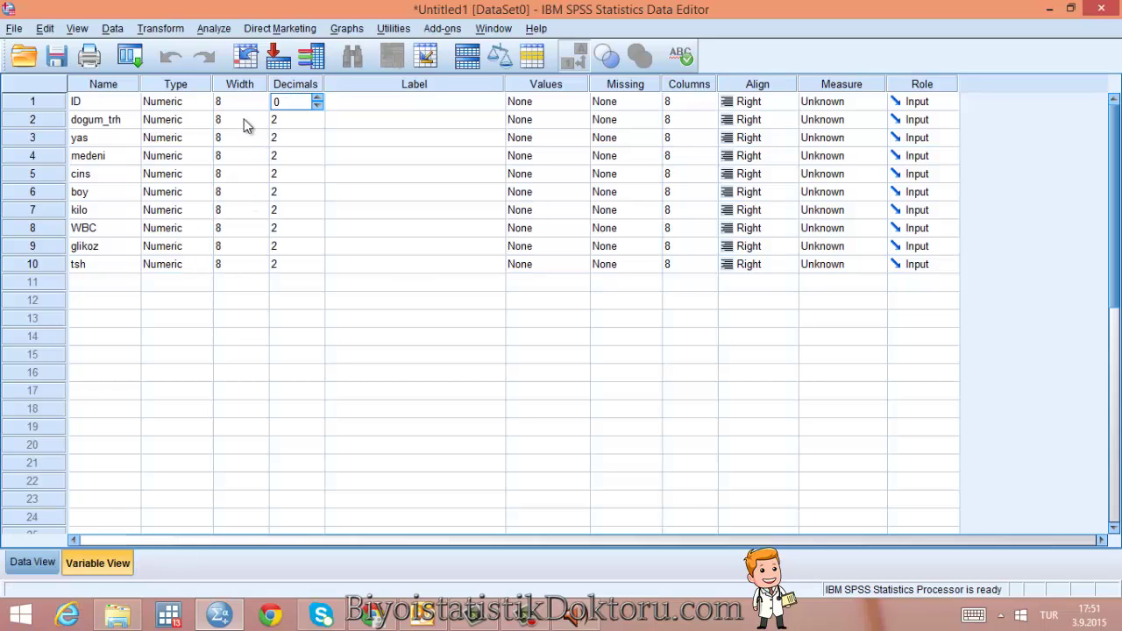
# - Add a fourth record to the data with ID 4
pyautogui.click(47, 561)
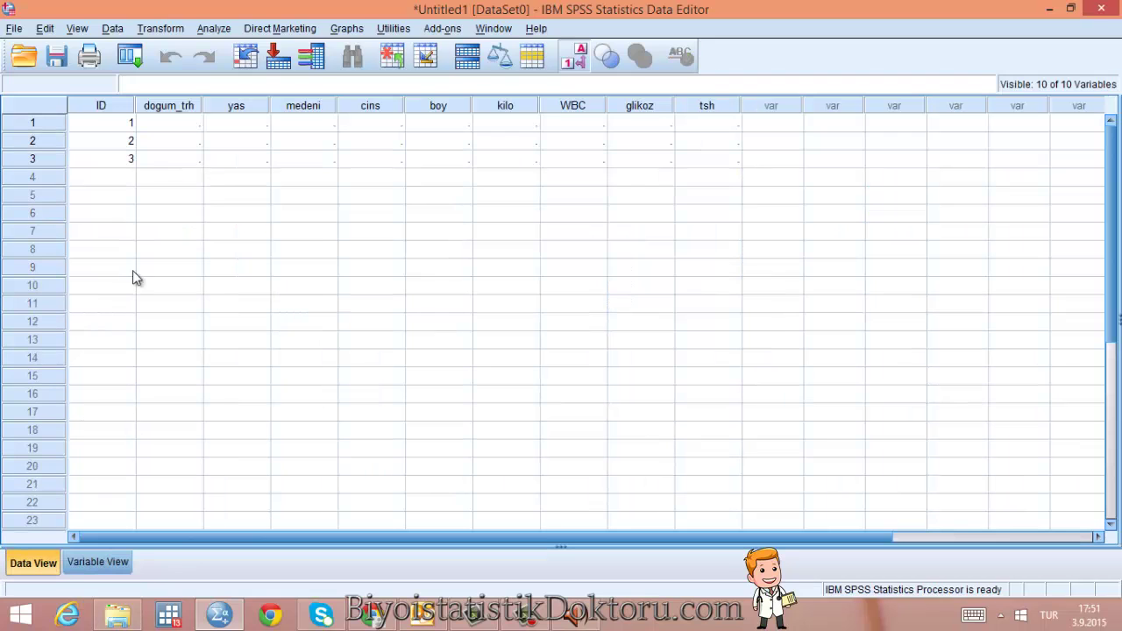
pyautogui.click(121, 179)
pyautogui.write('4')
pyautogui.click(116, 198)
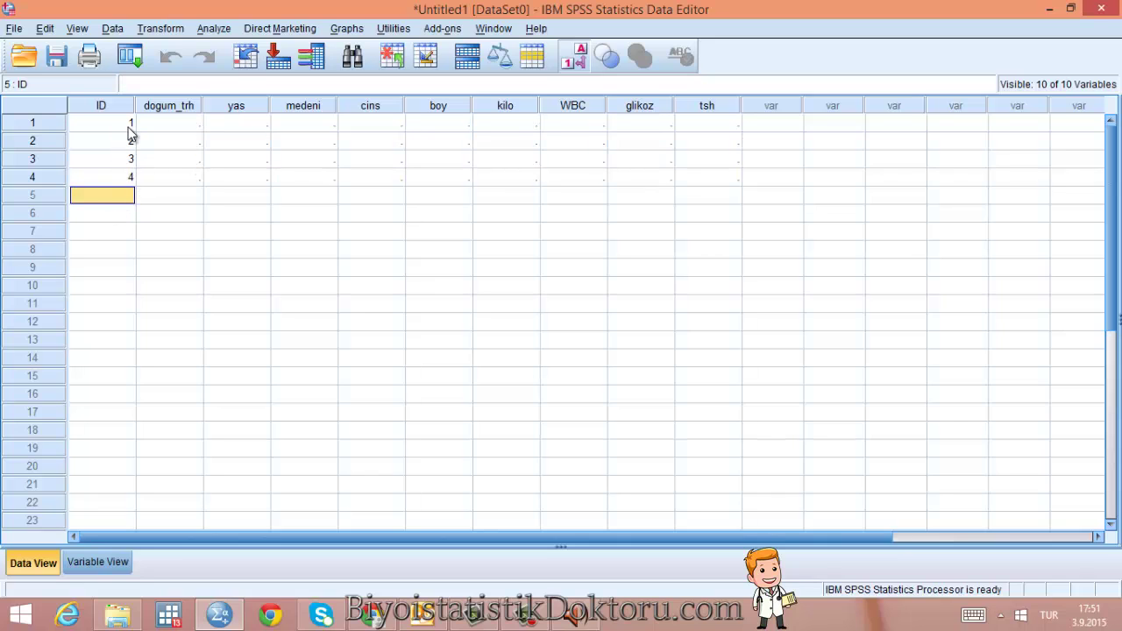
pyautogui.click(128, 127)
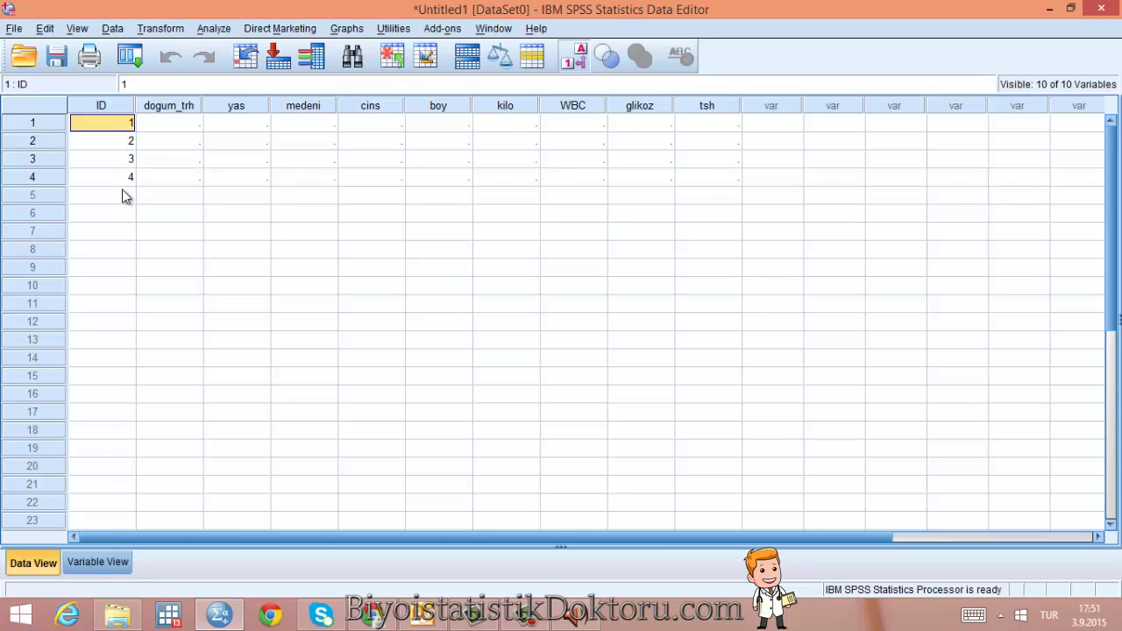
# - Give the ID variable the label "uniq denek no" in its variable definition
pyautogui.click(100, 562)
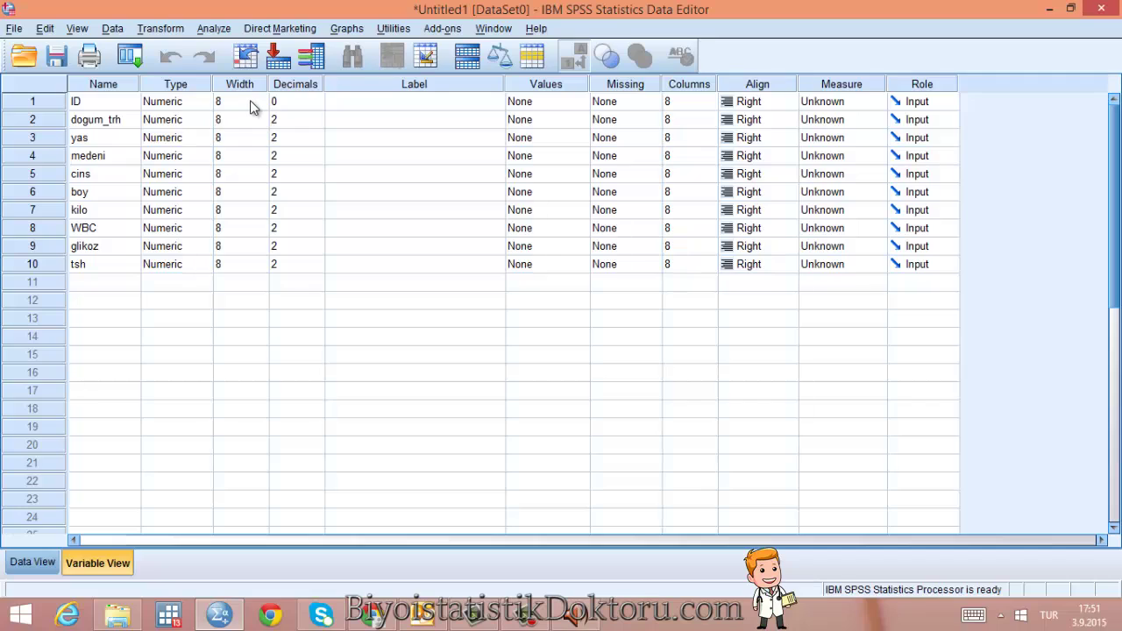
pyautogui.click(348, 108)
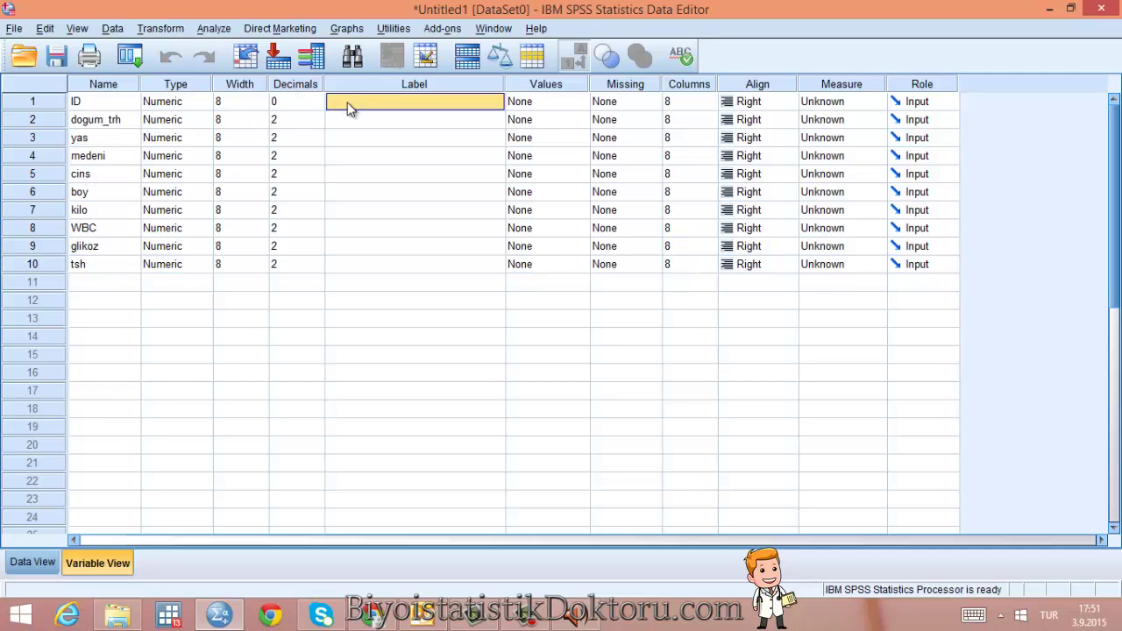
pyautogui.write('uni')
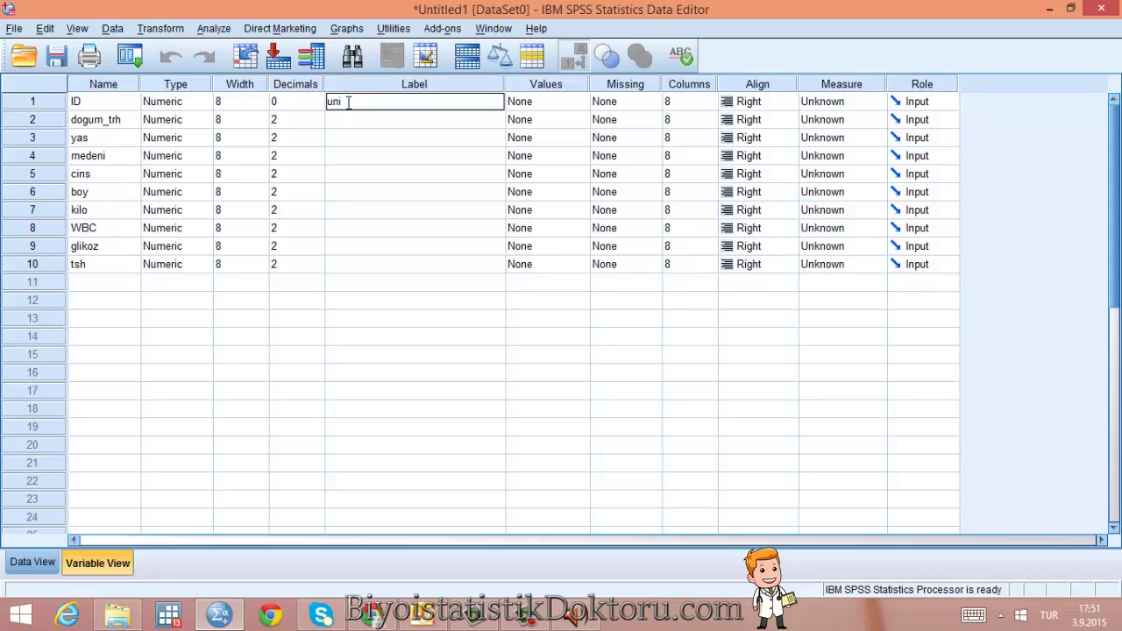
pyautogui.write('q denek no')
pyautogui.click(411, 121)
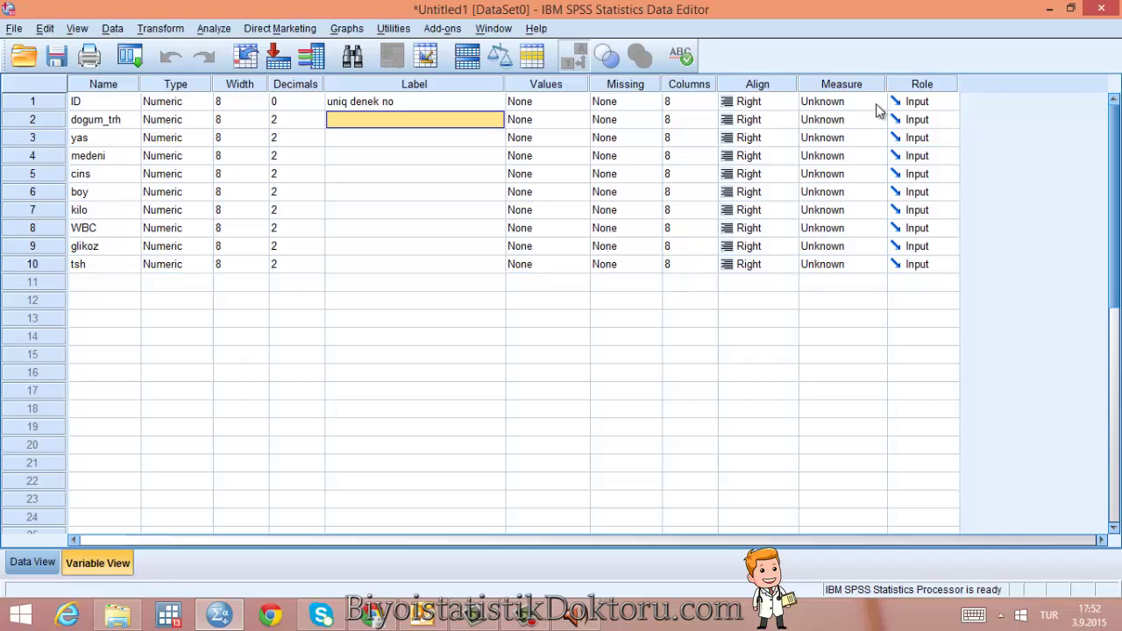
# - Change the type of the dogum_trh variable to Date with the dd.mm.yyyy format
pyautogui.click(127, 125)
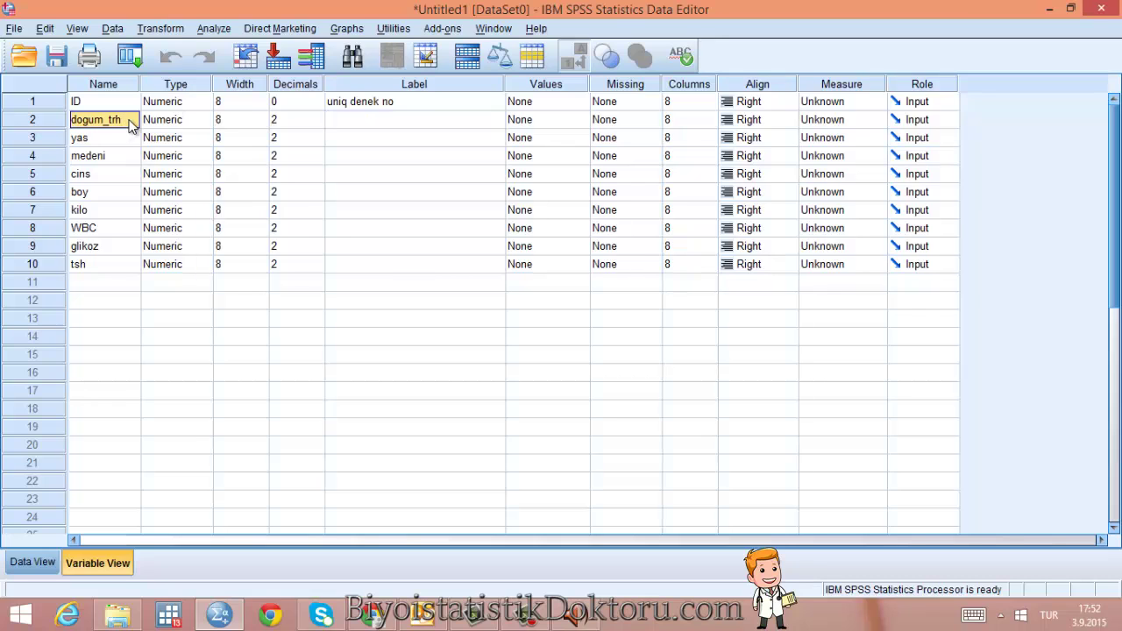
pyautogui.click(209, 123)
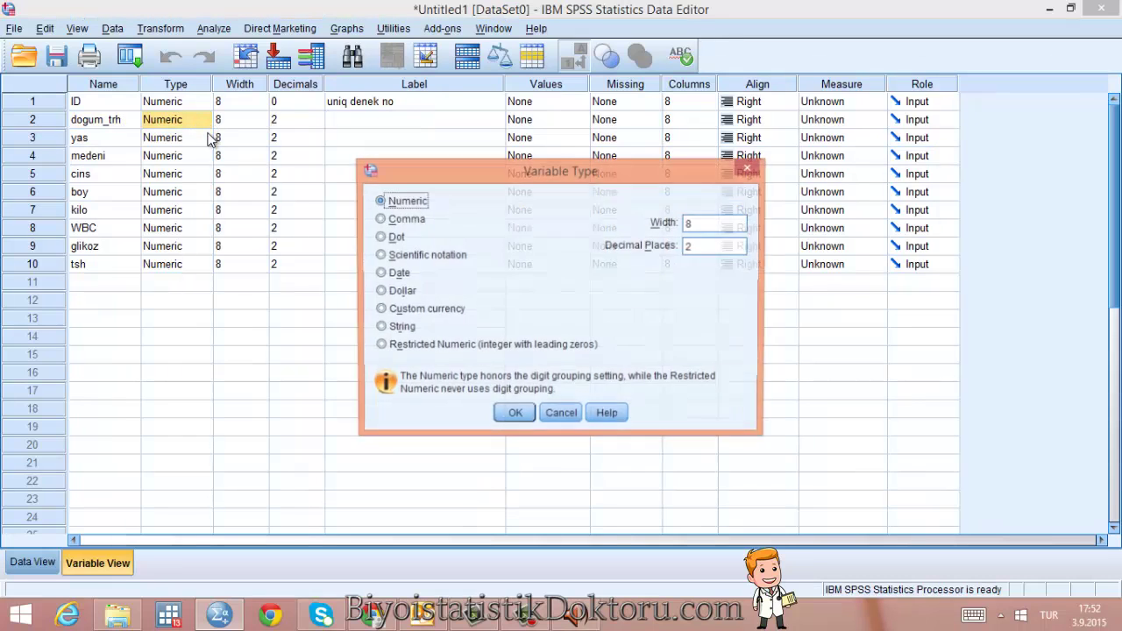
pyautogui.click(209, 123)
pyautogui.click(397, 274)
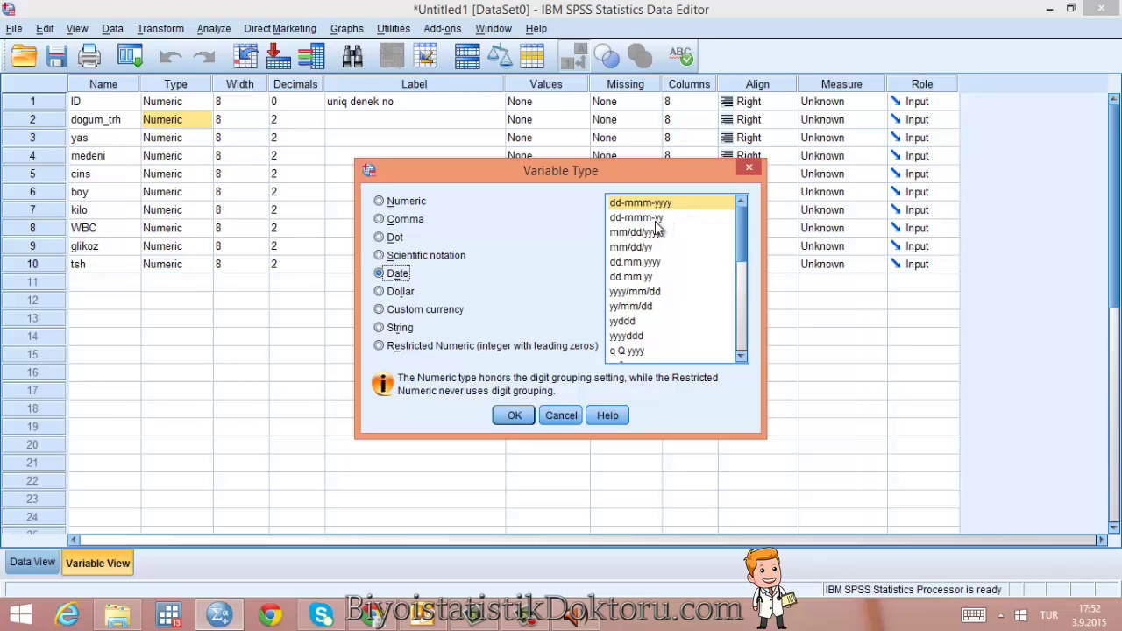
pyautogui.click(636, 265)
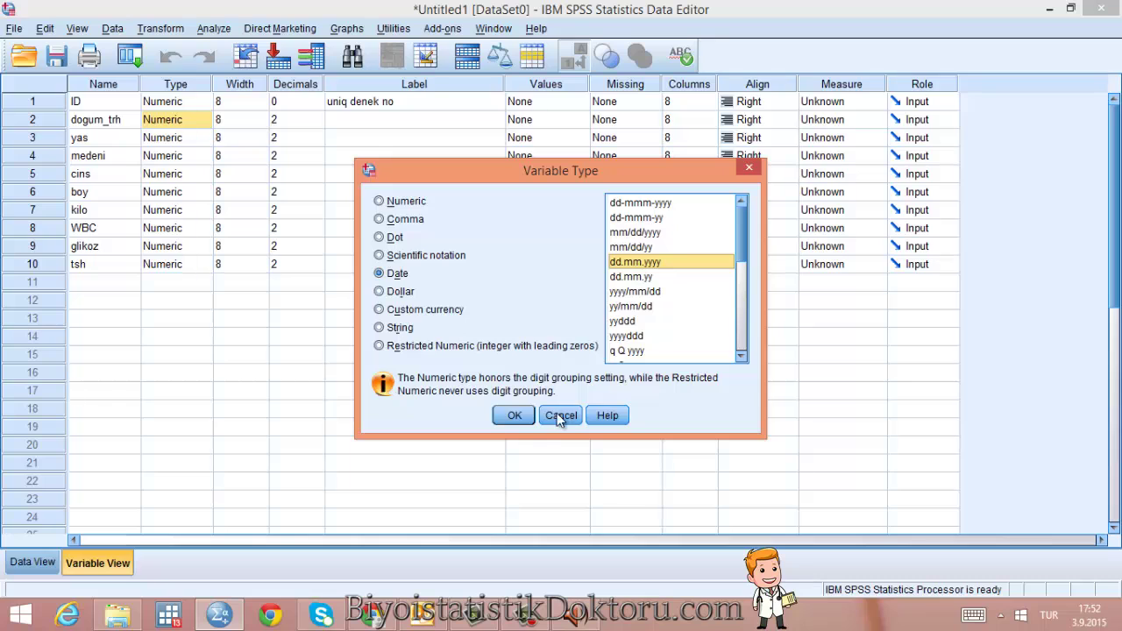
pyautogui.click(517, 415)
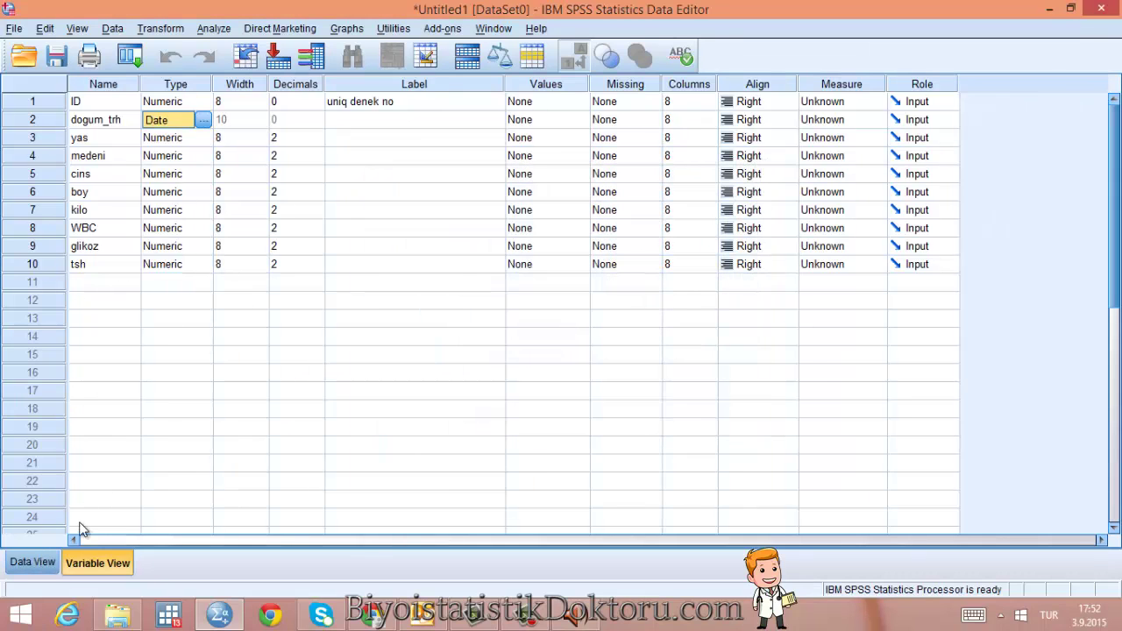
# - Enter the first record's birth date under dogum_trh in the data, separating day, month and year with dots
pyautogui.click(32, 562)
pyautogui.click(189, 125)
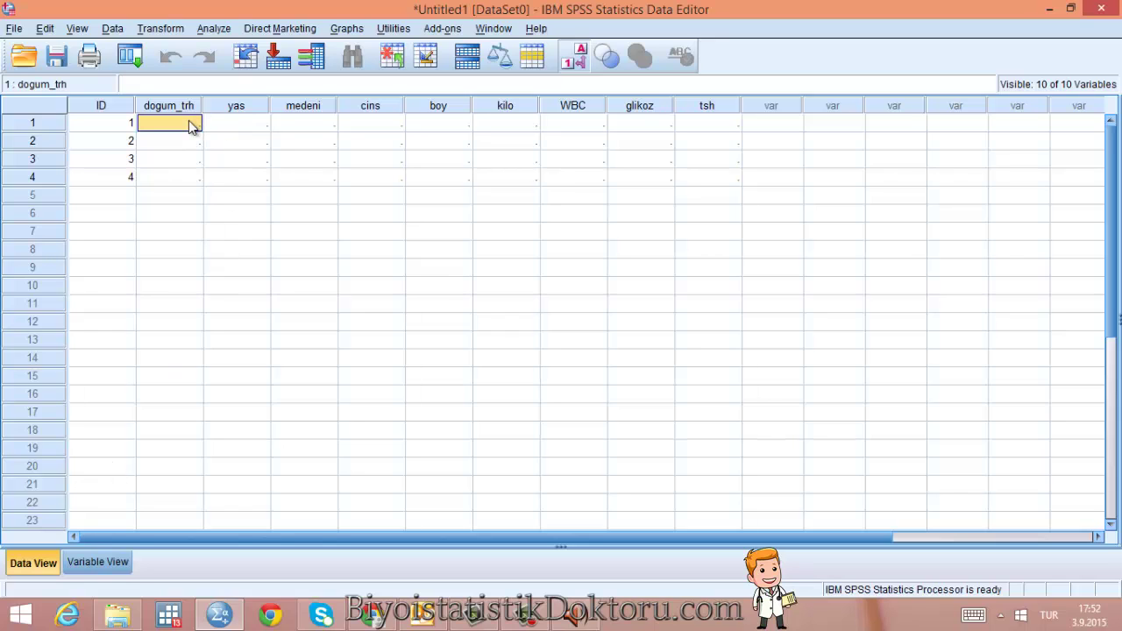
pyautogui.write('1103')
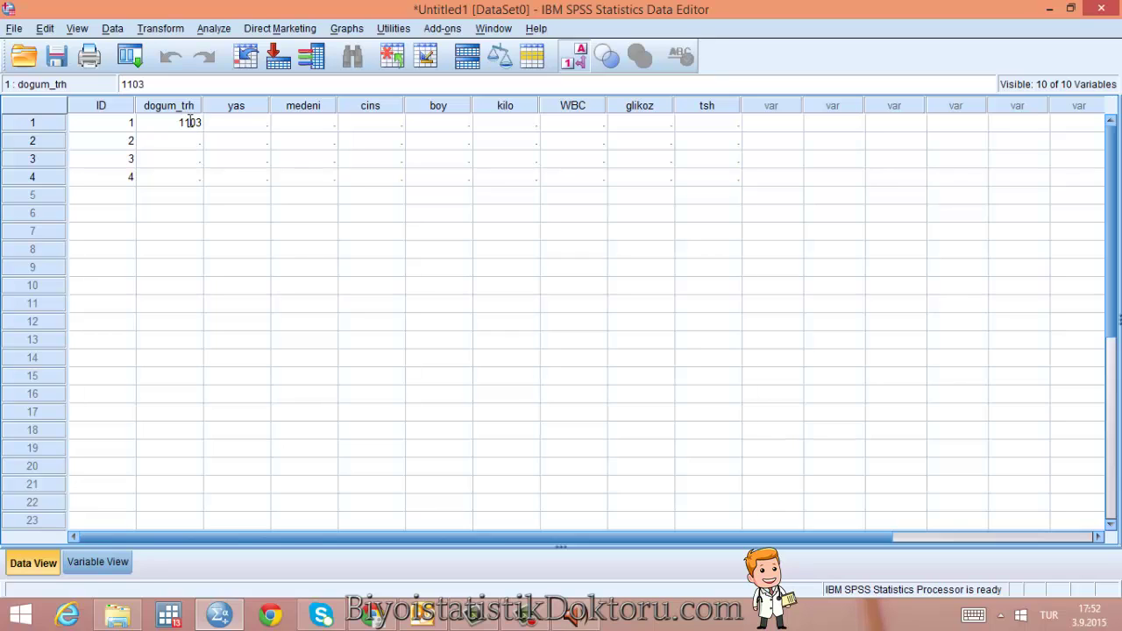
pyautogui.press('BackSpace')
pyautogui.press('BackSpace')
pyautogui.write('.03')
pyautogui.write('.')
pyautogui.write('0199')
pyautogui.write('7')
pyautogui.click(173, 142)
pyautogui.click(232, 122)
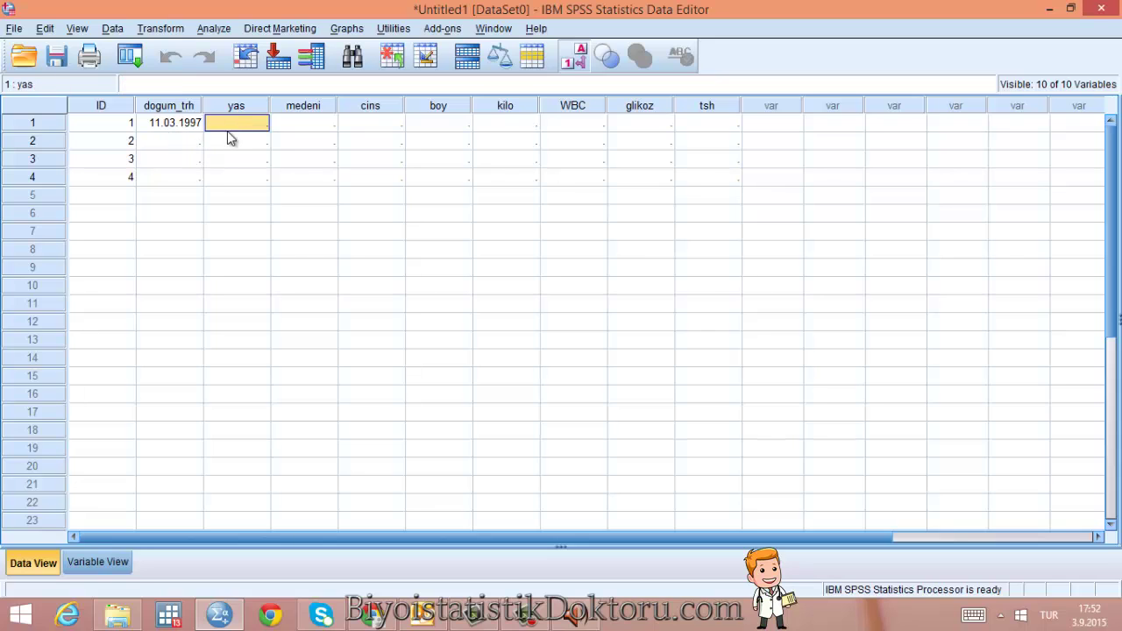
# - Try to enter the second record's birth date under dogum_trh with slashes as separators
pyautogui.click(174, 143)
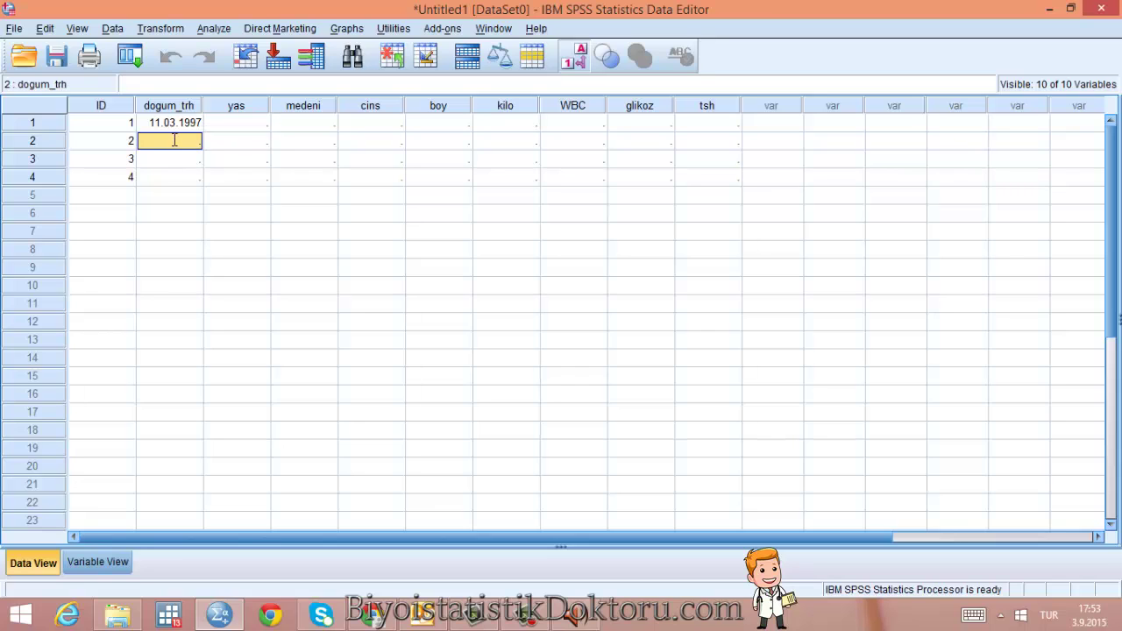
pyautogui.write('12/01/1990')
pyautogui.click(176, 158)
# - Try to enter the second record's birth date under dogum_trh as digits without any separators
pyautogui.click(183, 145)
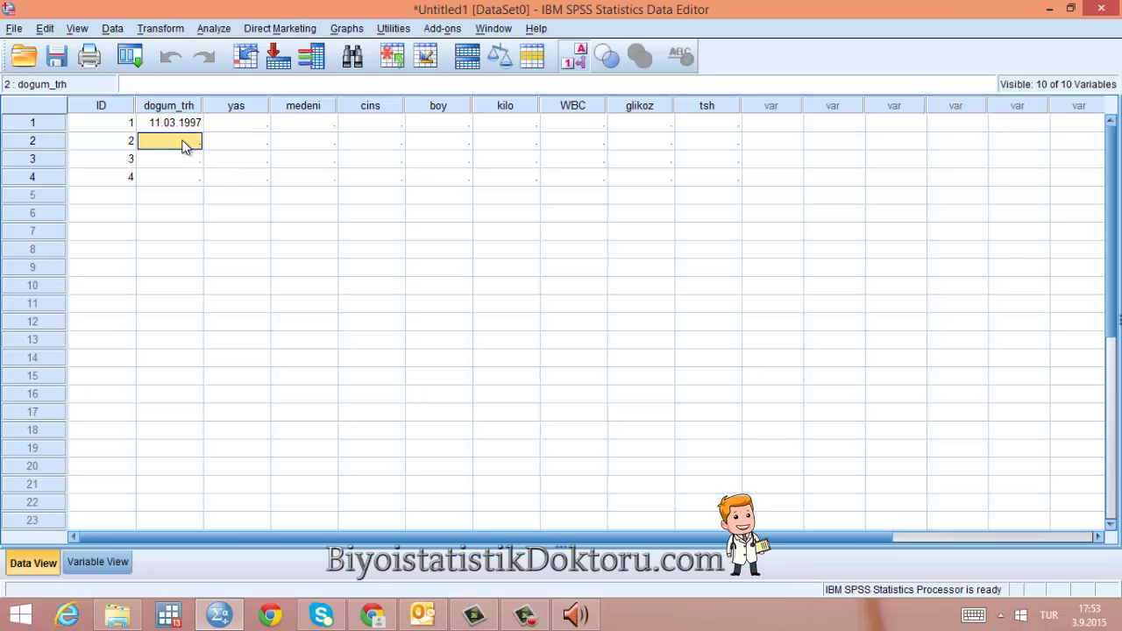
pyautogui.write('120319')
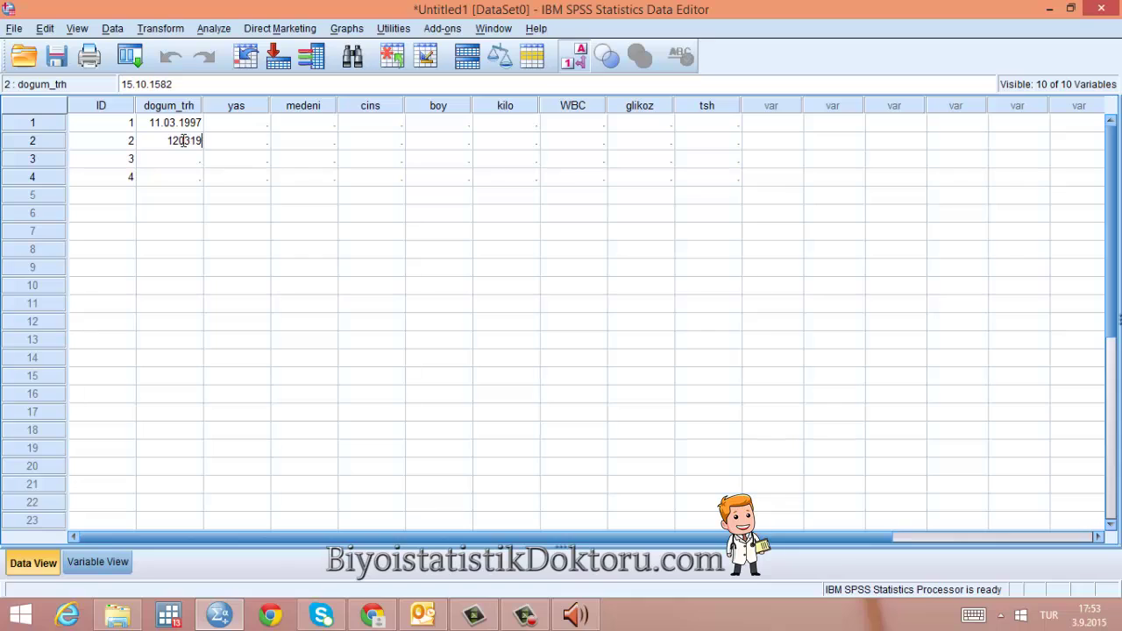
pyautogui.write('97')
pyautogui.click(175, 158)
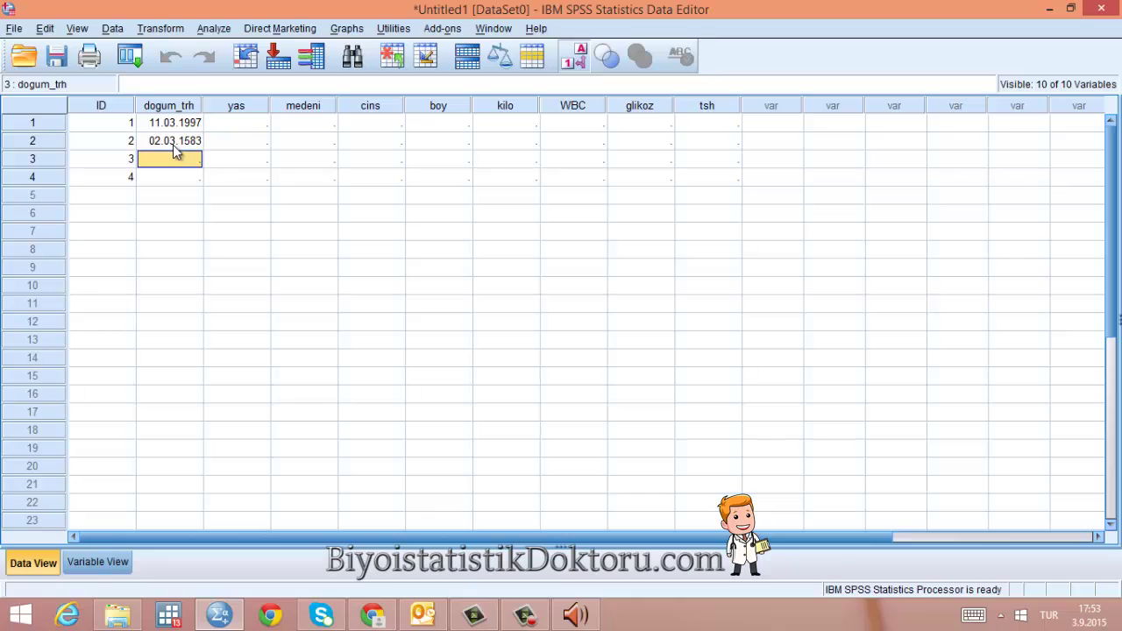
# - Replace the second record's dogum_trh value with a birth date written with dots as separators
pyautogui.click(171, 144)
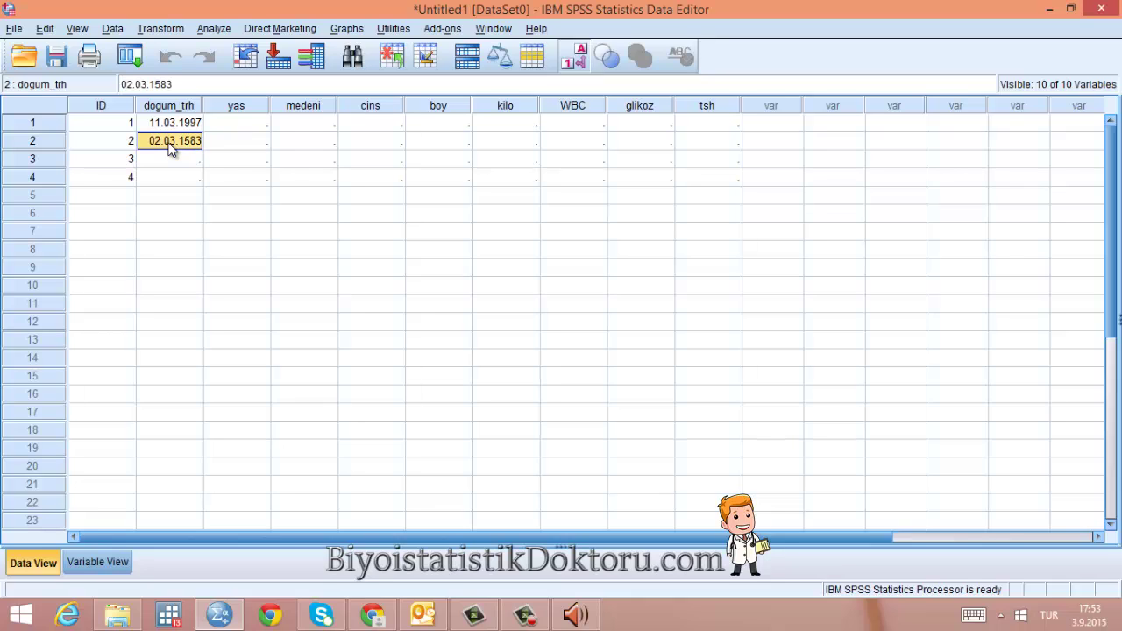
pyautogui.write('12.')
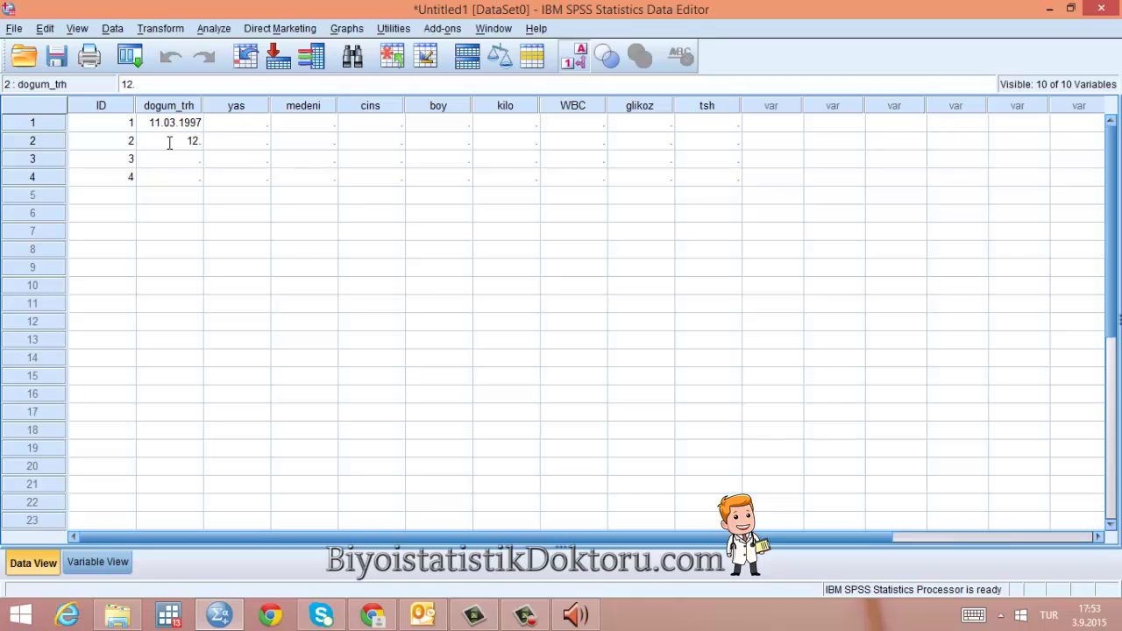
pyautogui.write('01.2019')
pyautogui.write('90')
pyautogui.click(172, 158)
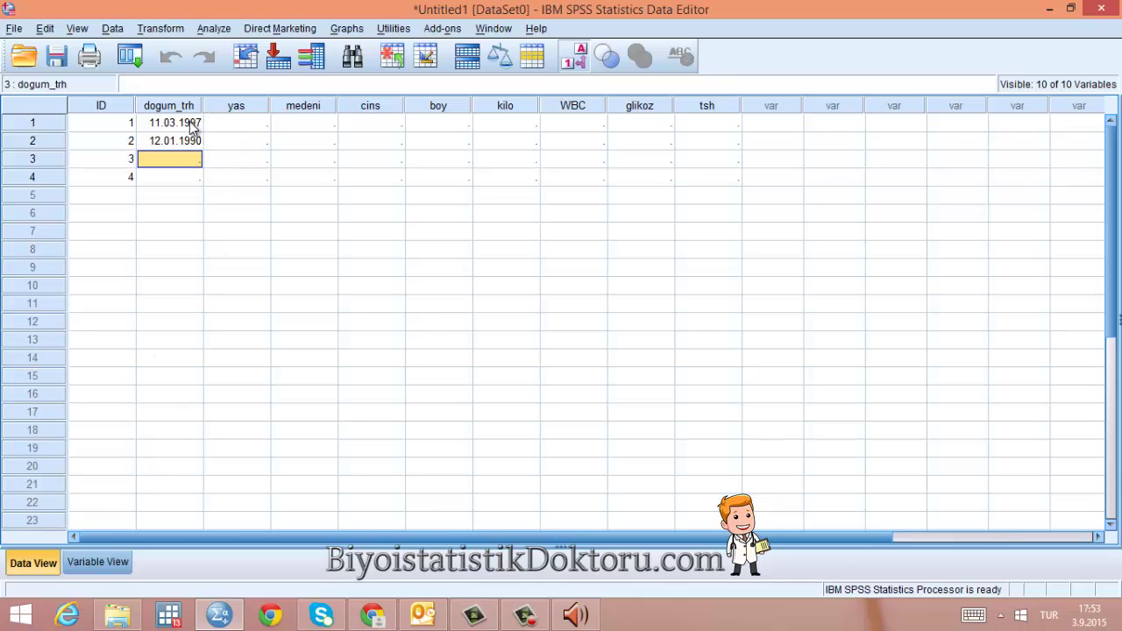
# - Give the dogum_trh variable the label "deneklerimizin d. tarihleri" and slightly widen the Label column
pyautogui.click(93, 568)
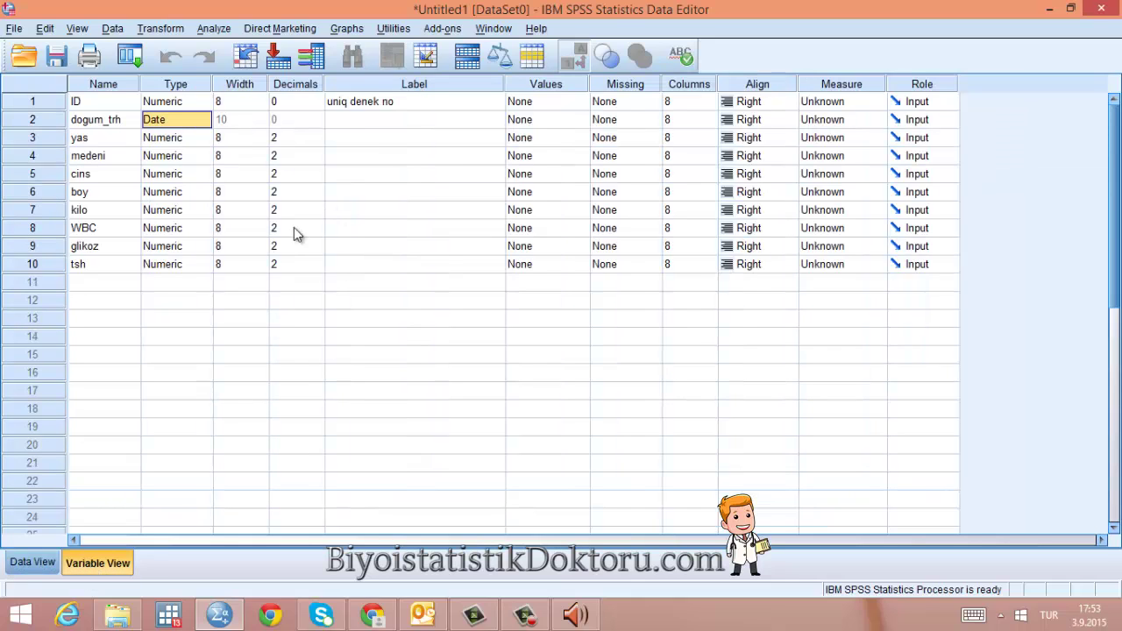
pyautogui.click(385, 119)
pyautogui.write('de')
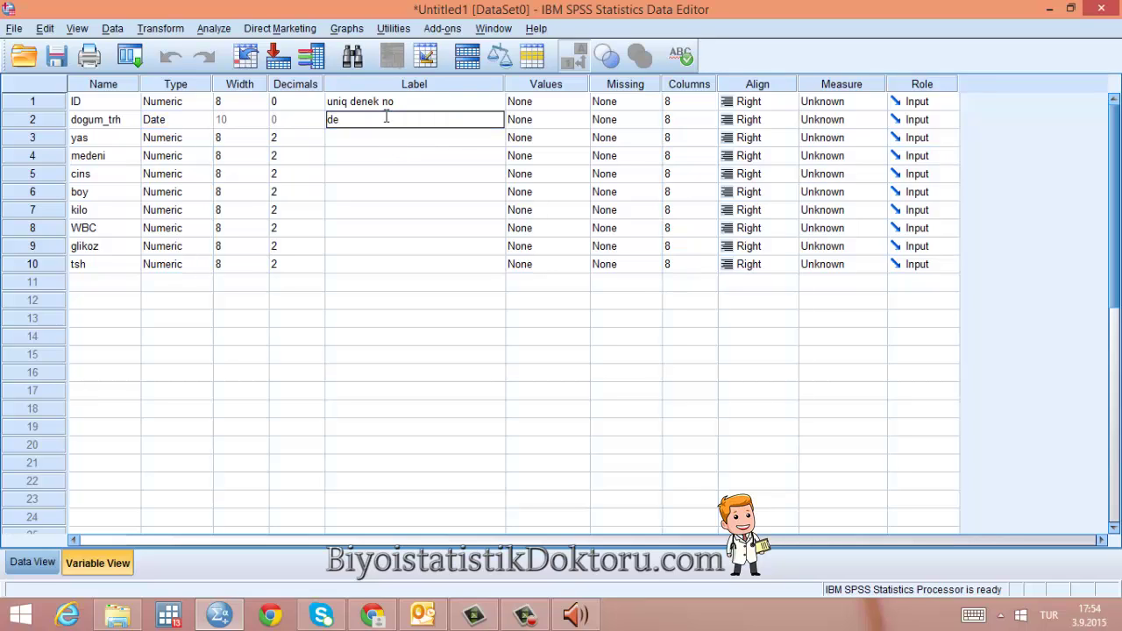
pyautogui.write('neklerimizin d. tarihleri')
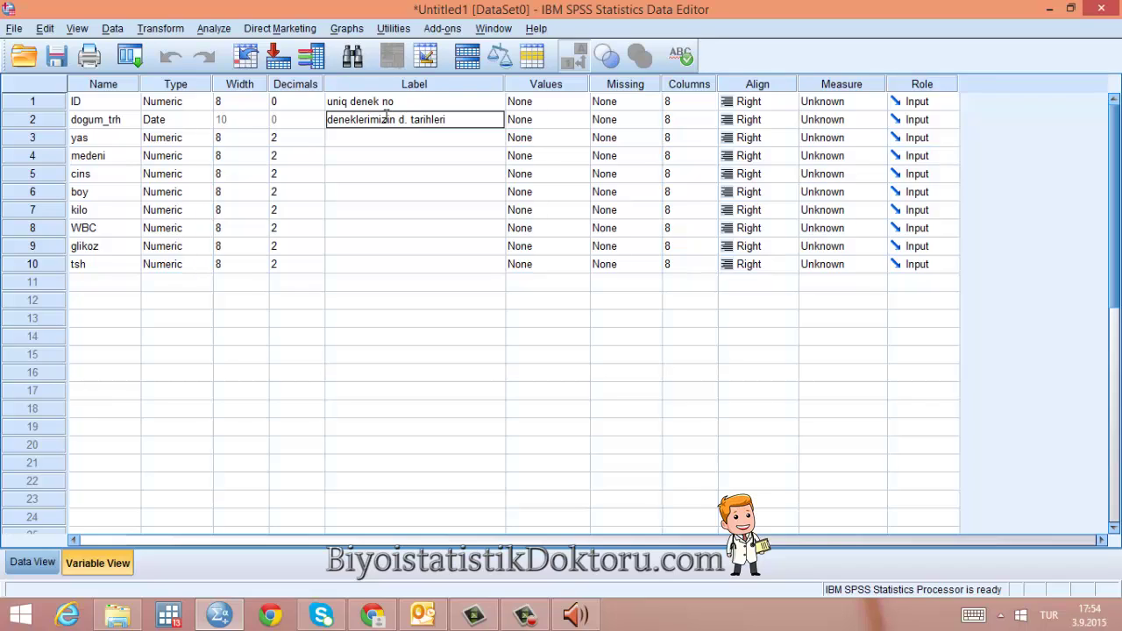
pyautogui.click(438, 141)
pyautogui.click(463, 120)
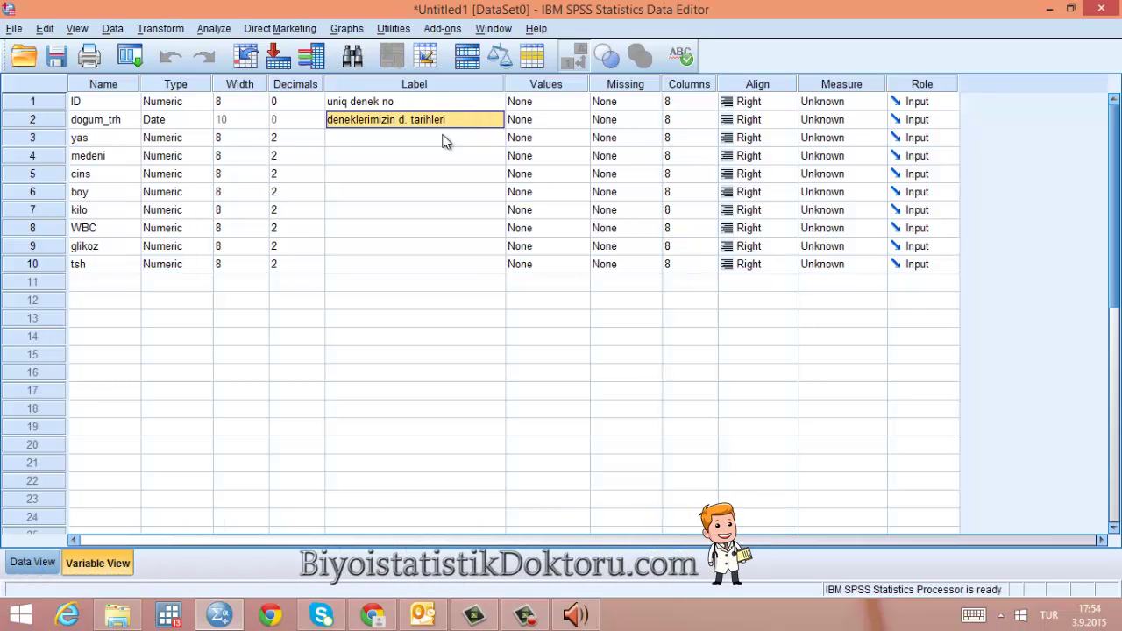
pyautogui.moveTo(504, 84); pyautogui.dragTo(512, 84)
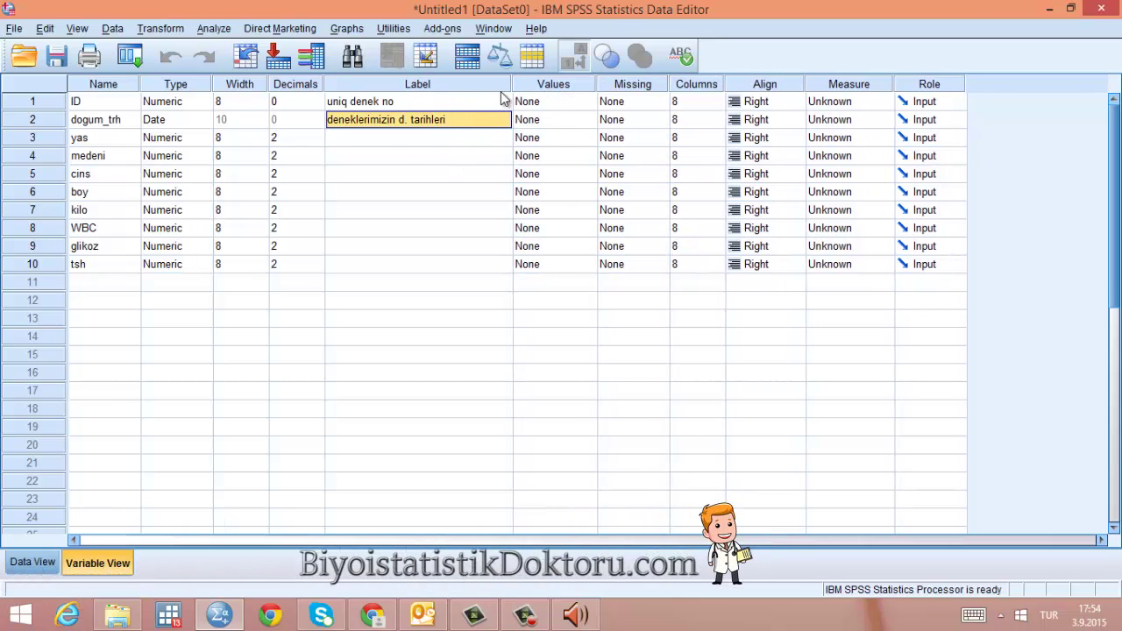
# - Check the variable type settings of the yas variable and close them without changes
pyautogui.click(121, 143)
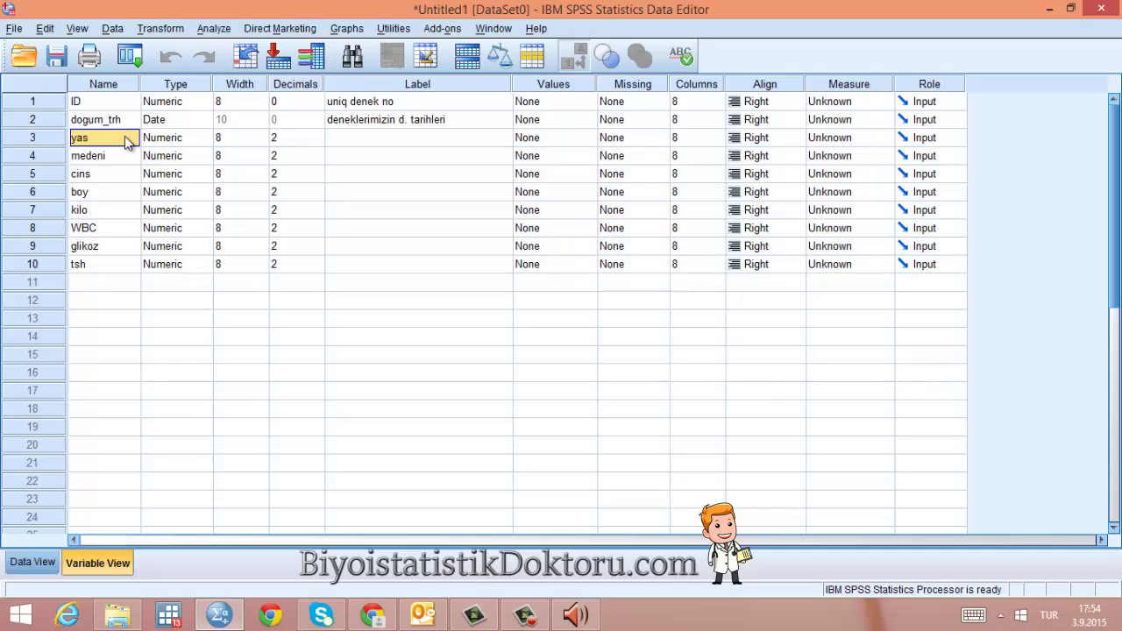
pyautogui.doubleClick(201, 138)
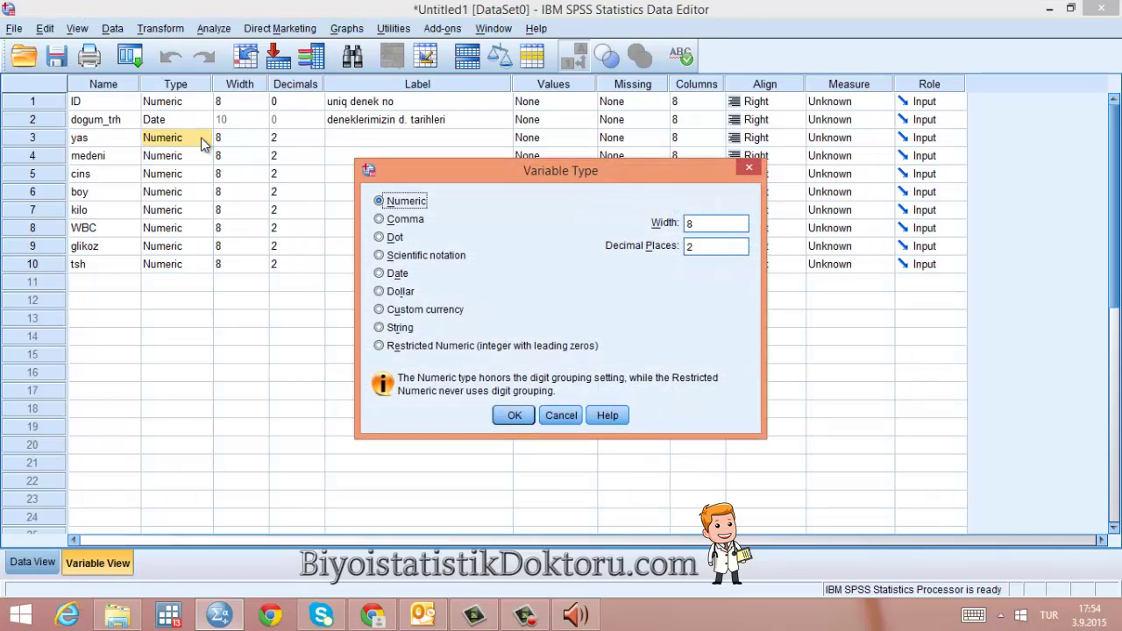
pyautogui.click(750, 168)
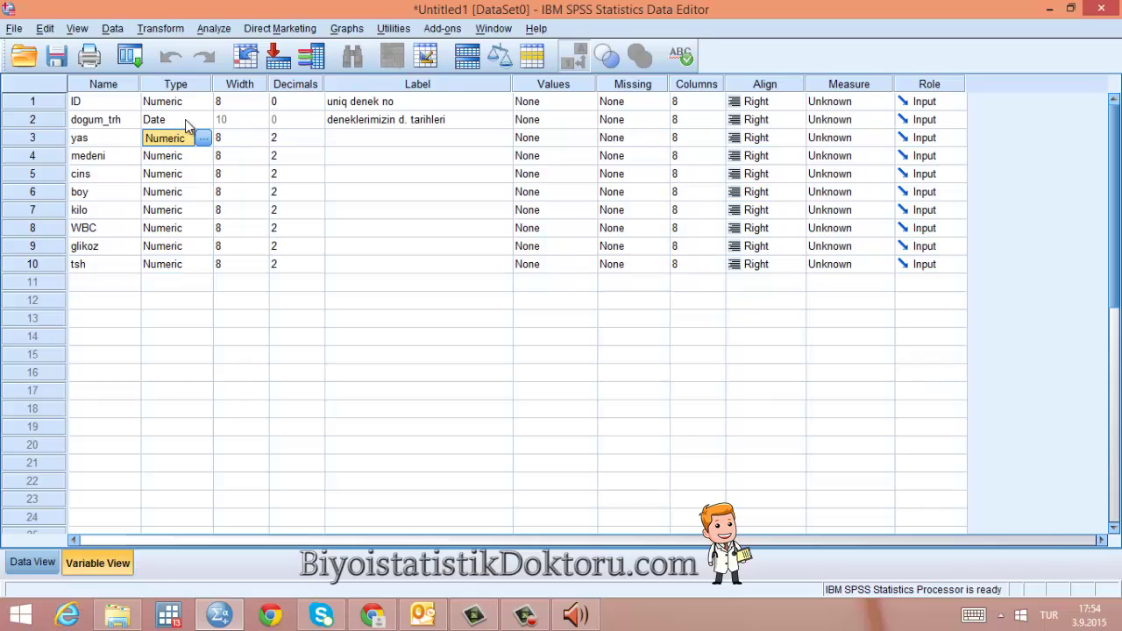
# - Give the yas variable the label "ifade edilen denek yaşı"
pyautogui.click(405, 141)
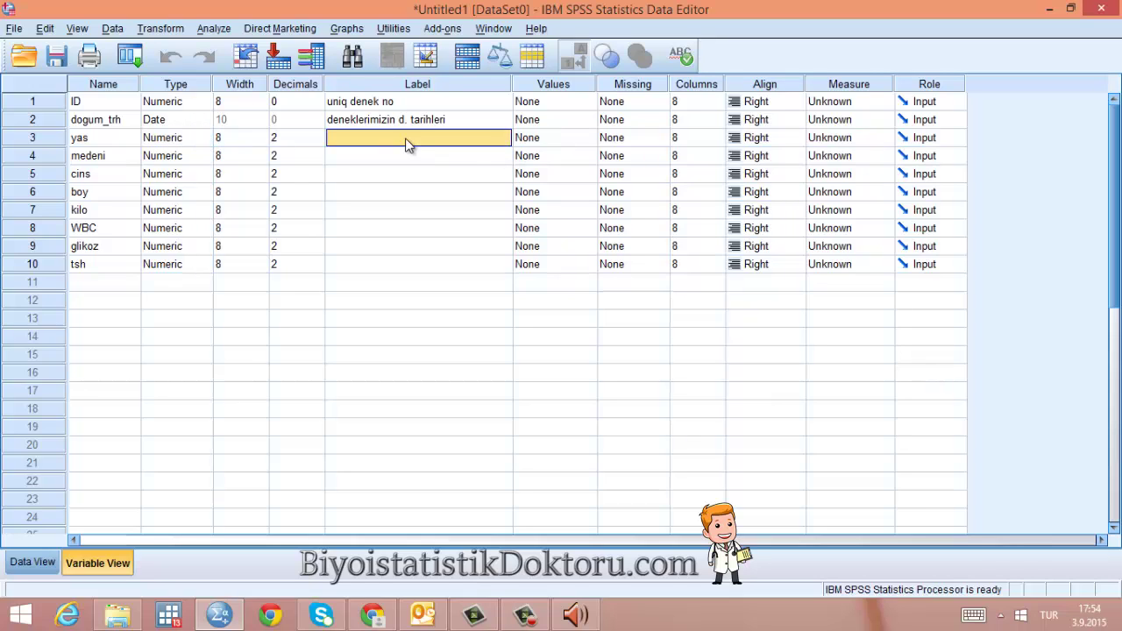
pyautogui.write('if')
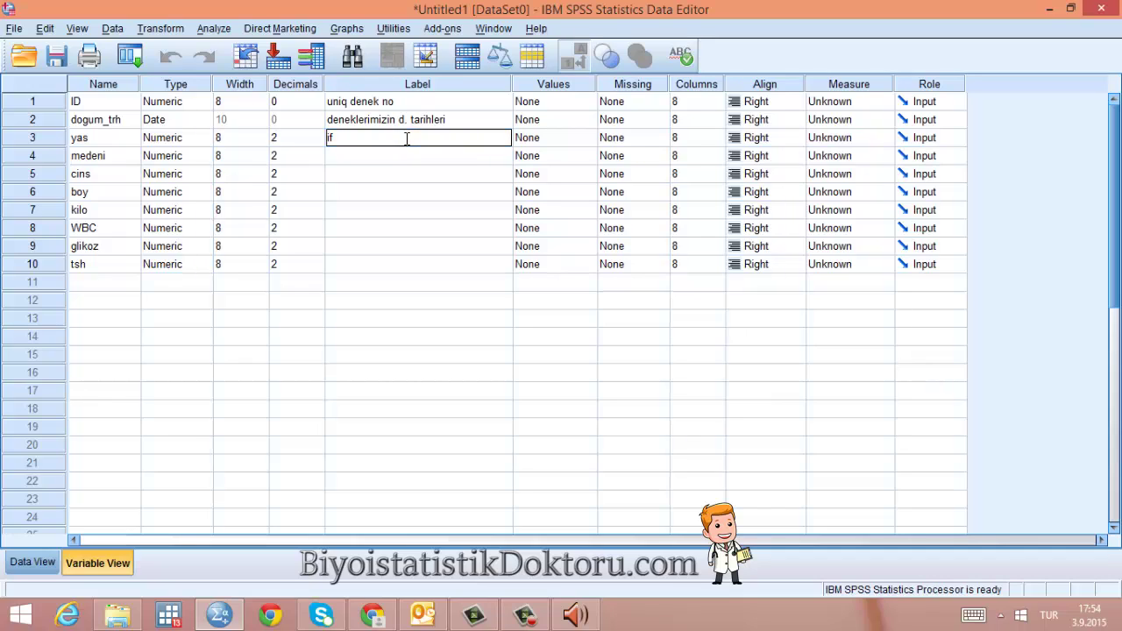
pyautogui.write('ade edilen denek yaşı')
pyautogui.press('Return')
pyautogui.click(424, 142)
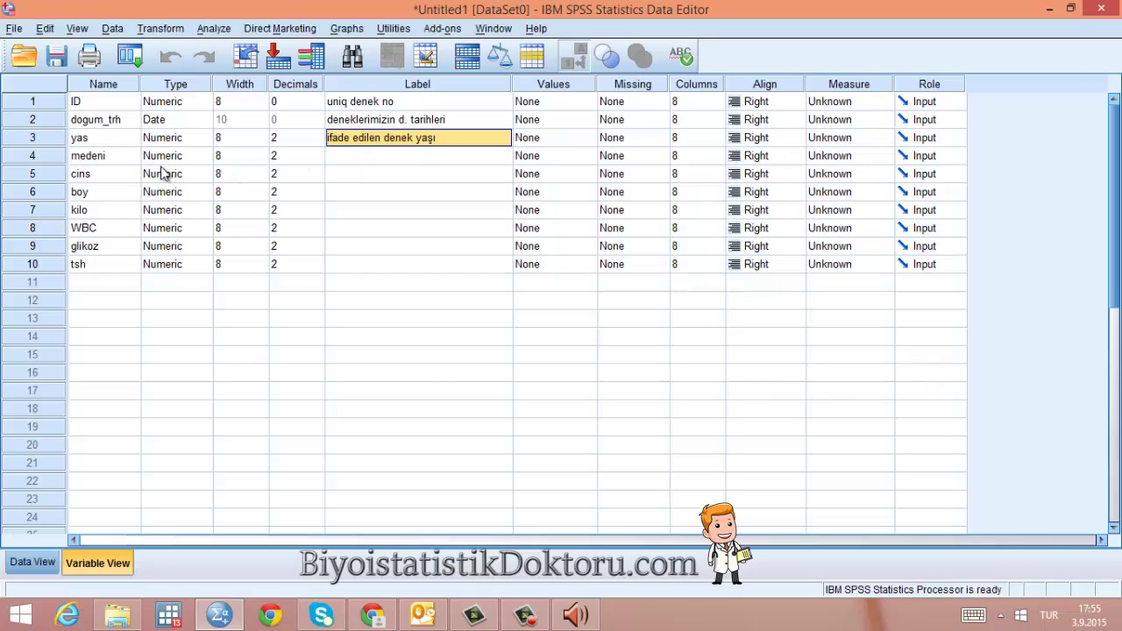
# - Check the variable type settings of the medeni variable and leave it as Numeric
pyautogui.click(114, 157)
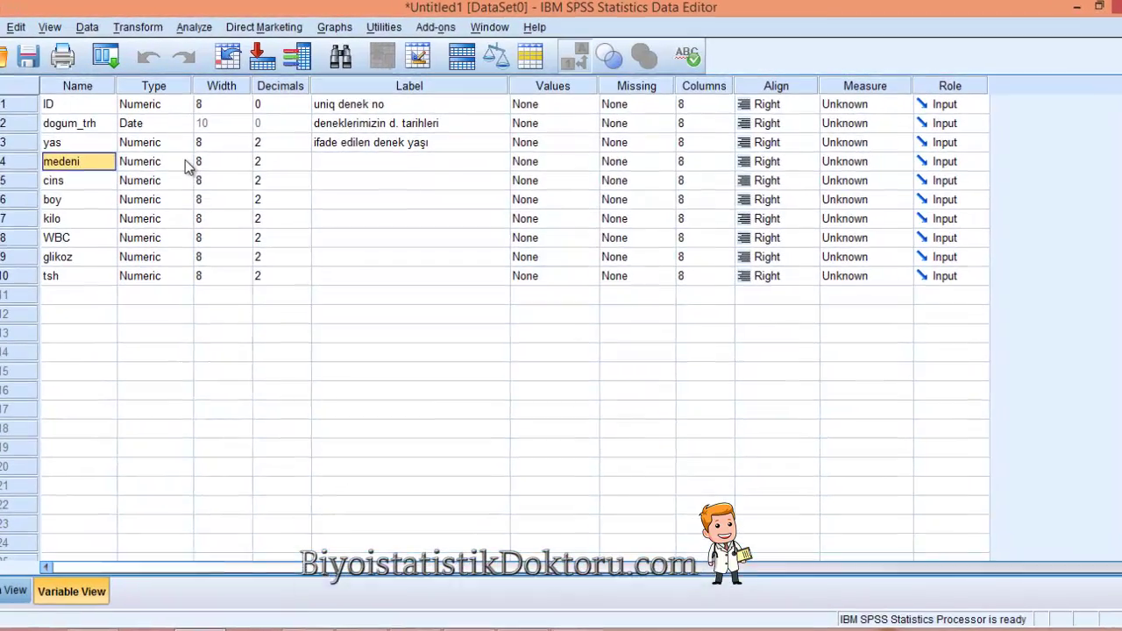
pyautogui.click(185, 162)
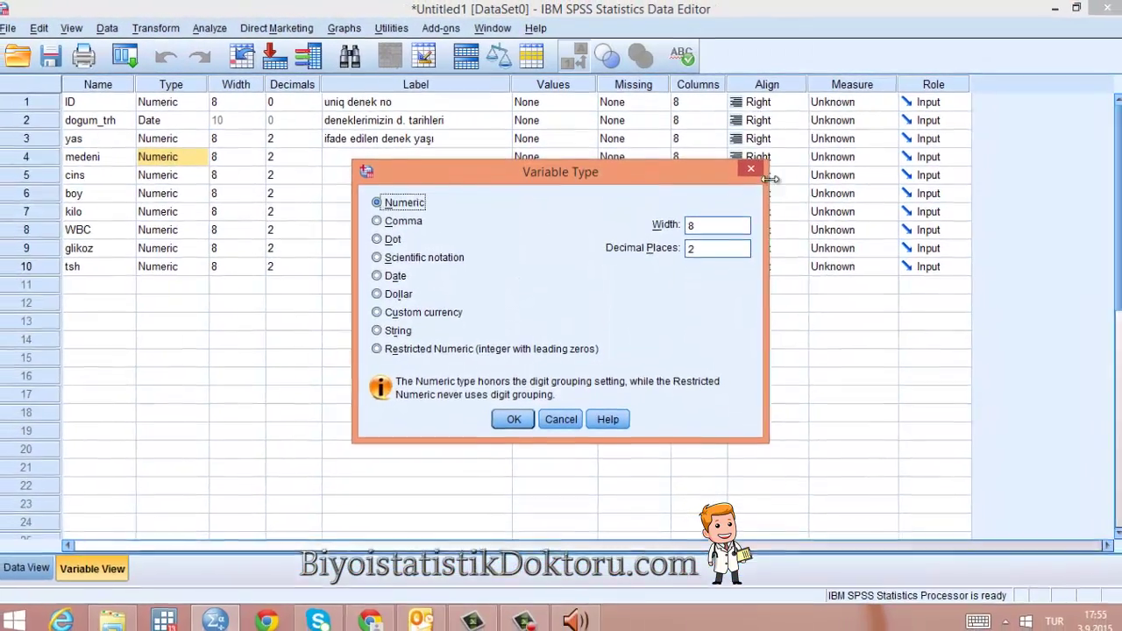
pyautogui.click(750, 168)
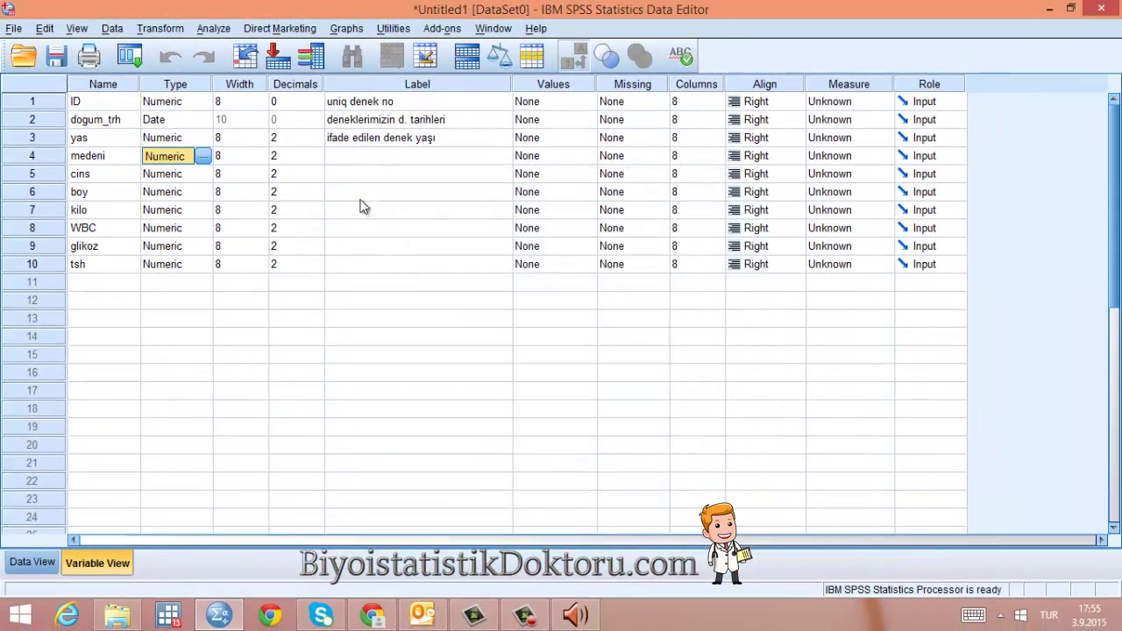
pyautogui.click(202, 158)
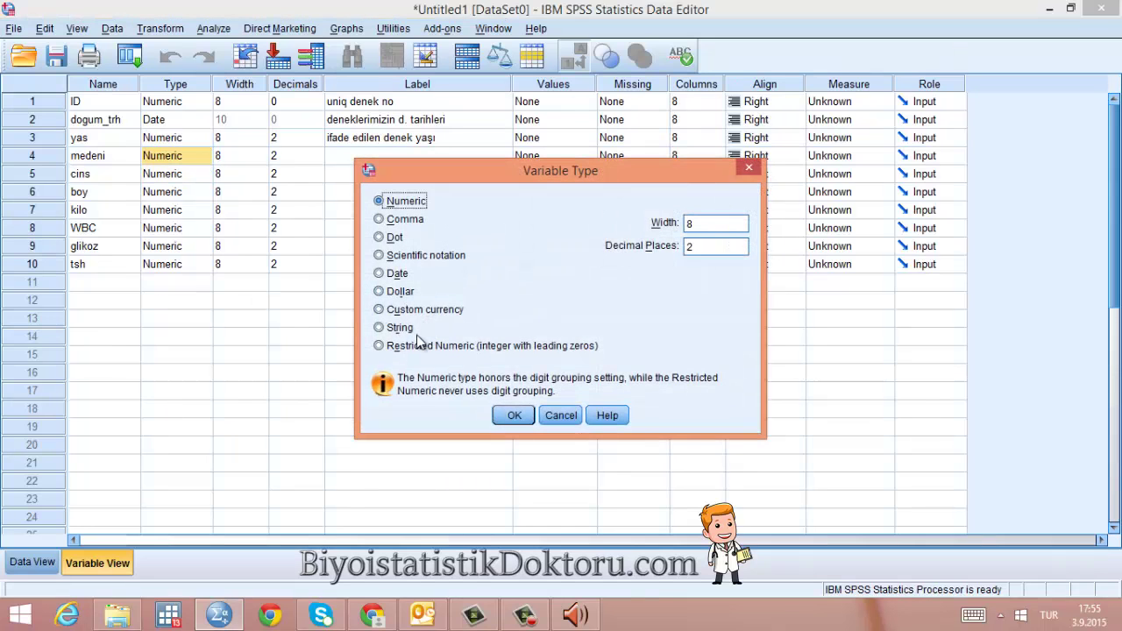
pyautogui.click(515, 416)
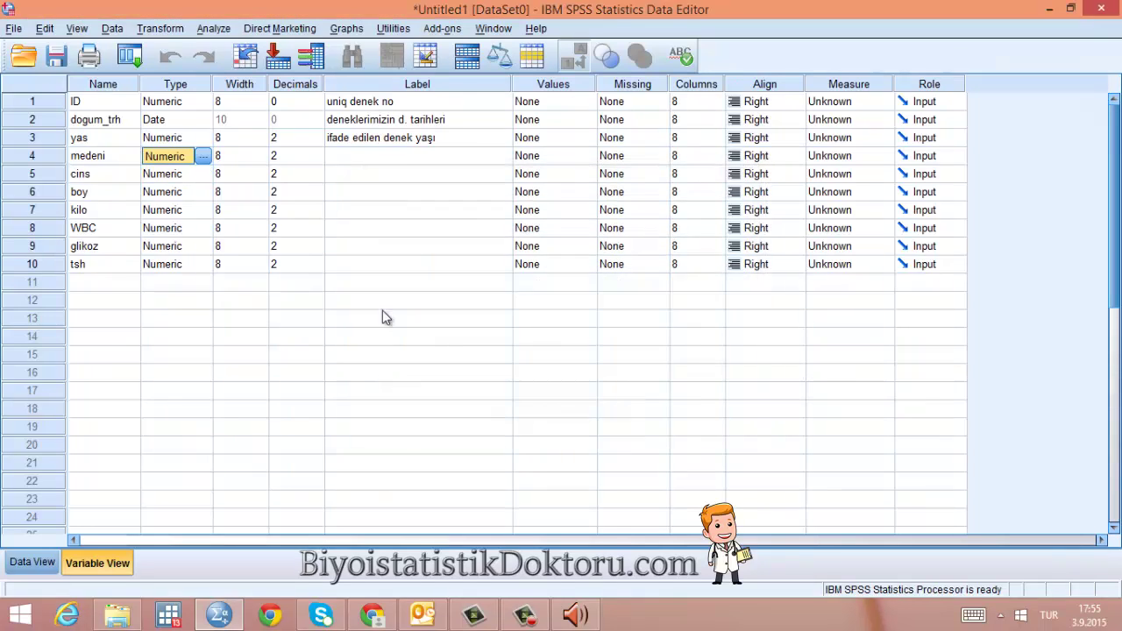
# - Set the decimals of the medeni and yas variables to 0
pyautogui.click(318, 157)
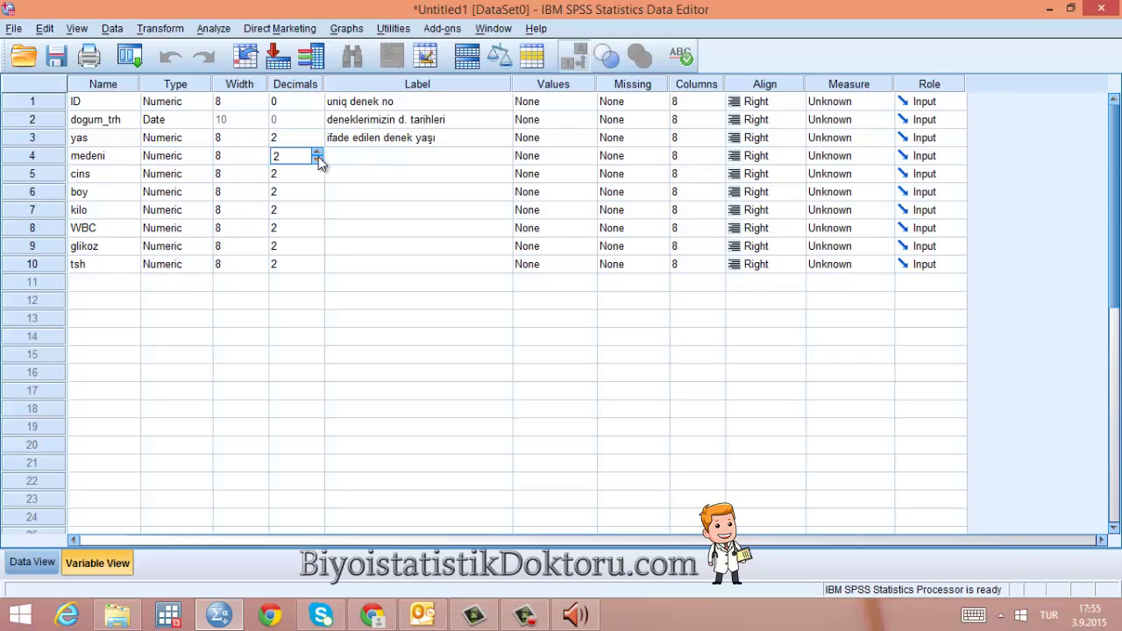
pyautogui.click(317, 160)
pyautogui.click(318, 159)
pyautogui.click(298, 140)
pyautogui.click(316, 141)
pyautogui.click(316, 141)
# - Define value labels for the medeni variable: 1 = "Bekar" and 2 = "Evli"
pyautogui.click(427, 158)
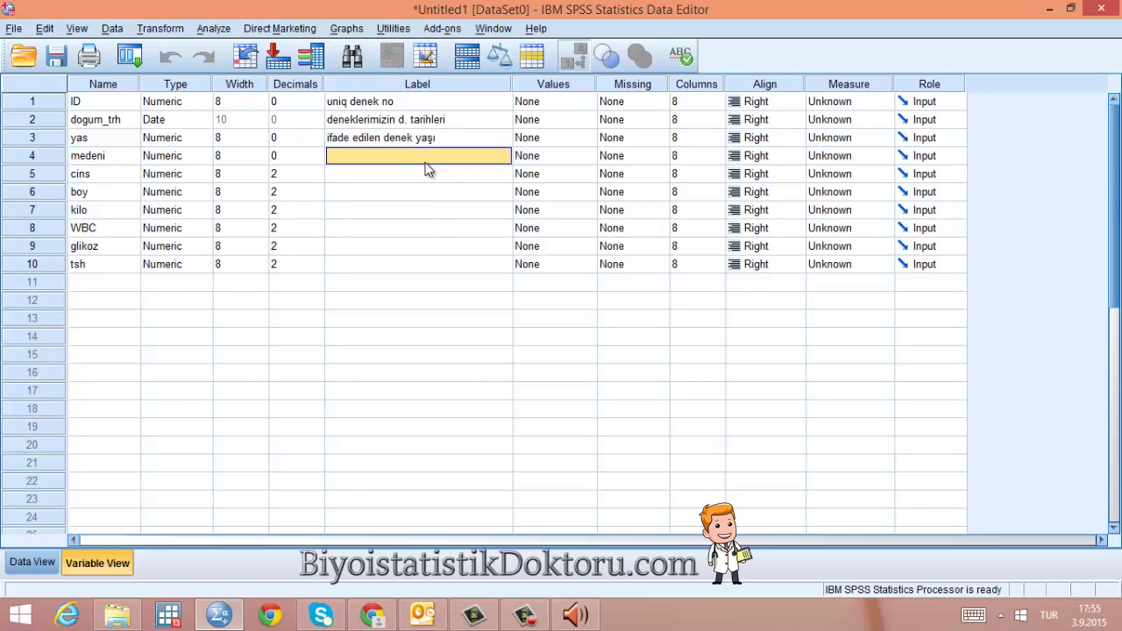
pyautogui.click(589, 155)
pyautogui.click(590, 155)
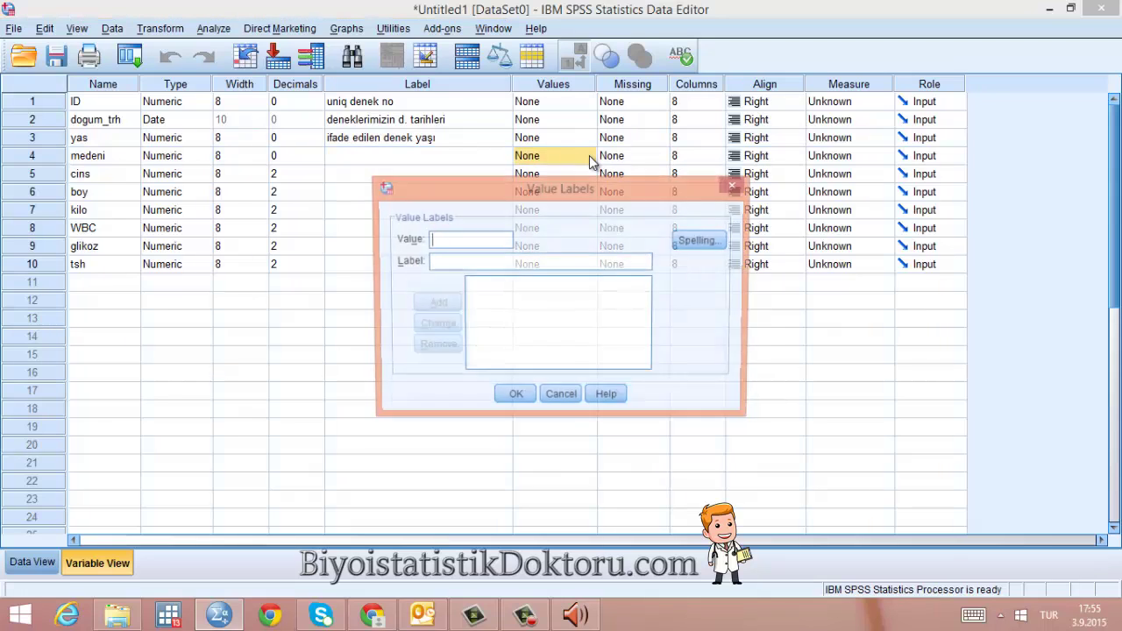
pyautogui.write('1')
pyautogui.click(455, 261)
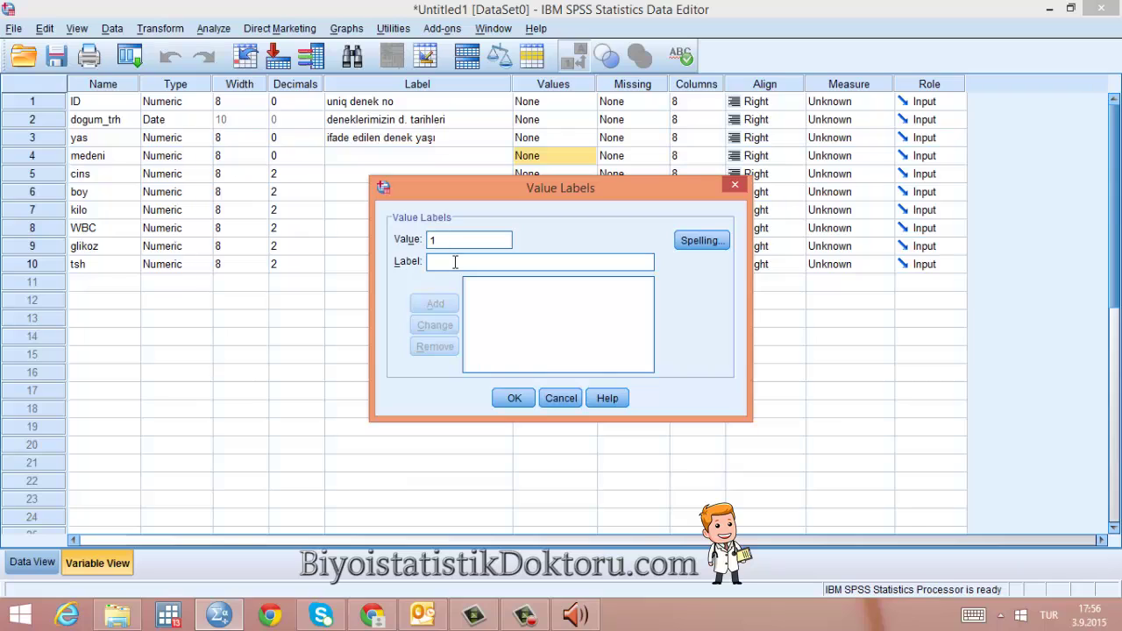
pyautogui.write('Bekar')
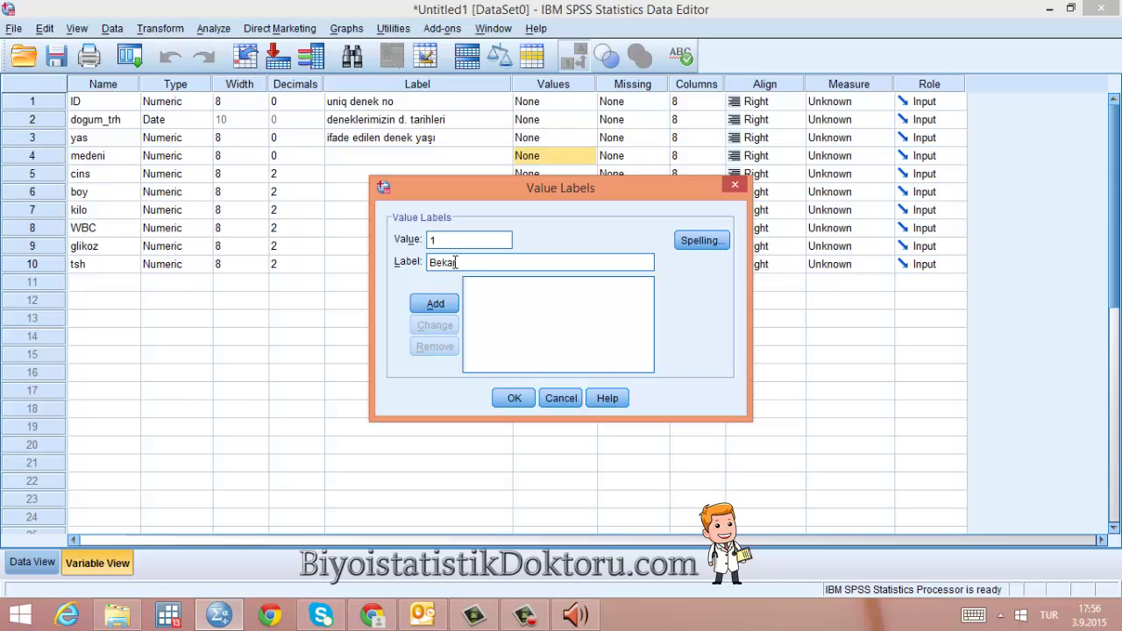
pyautogui.click(440, 304)
pyautogui.write('2')
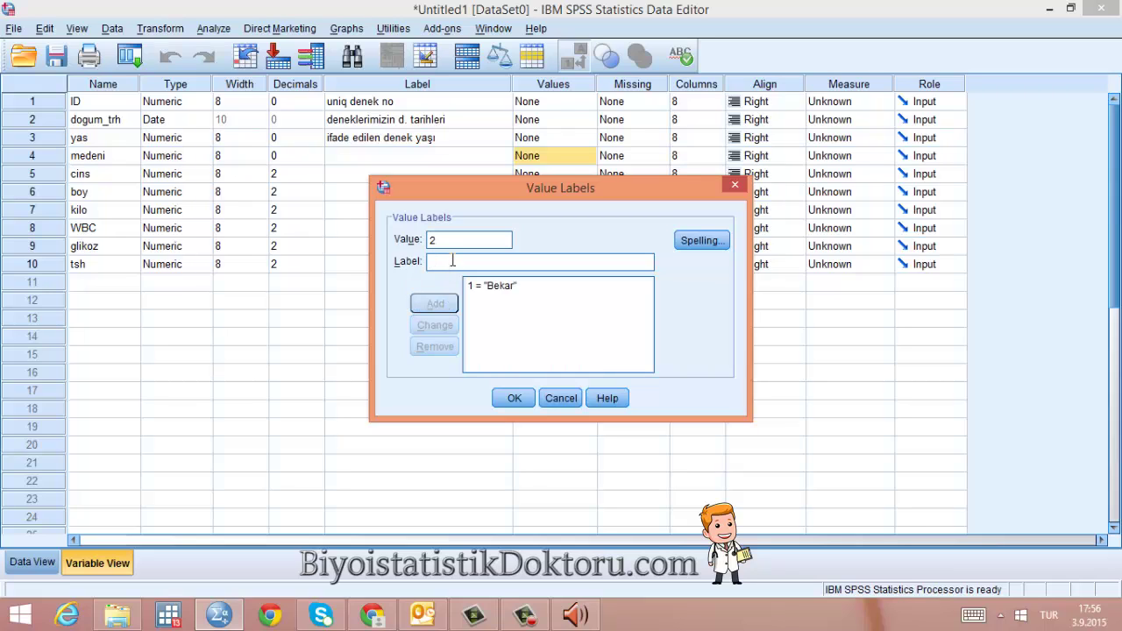
pyautogui.write('Evli')
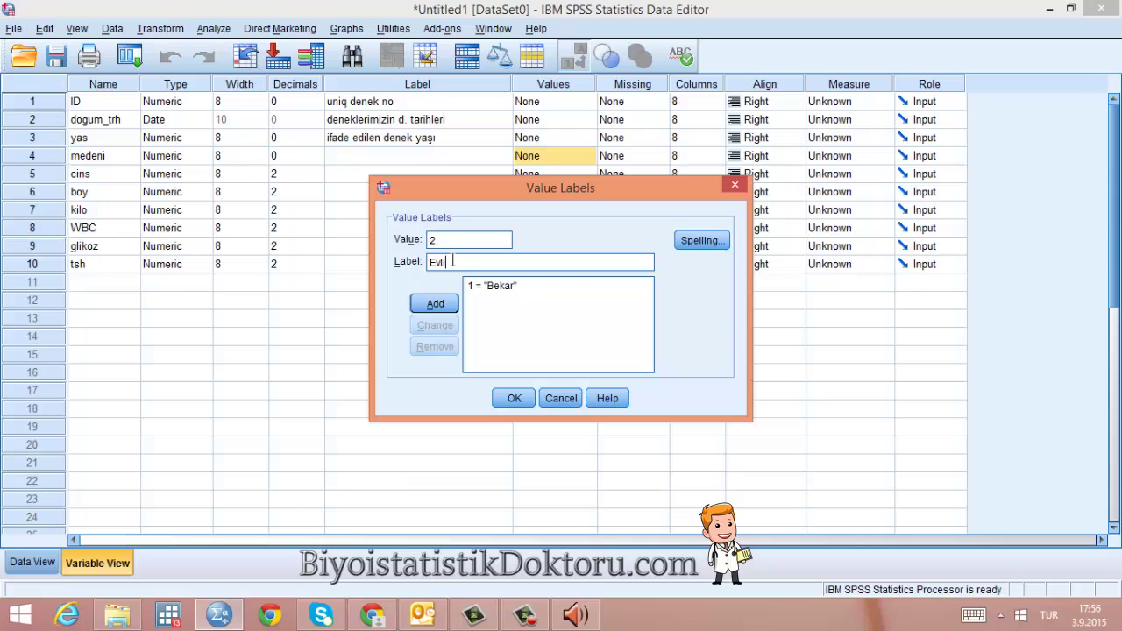
pyautogui.click(439, 304)
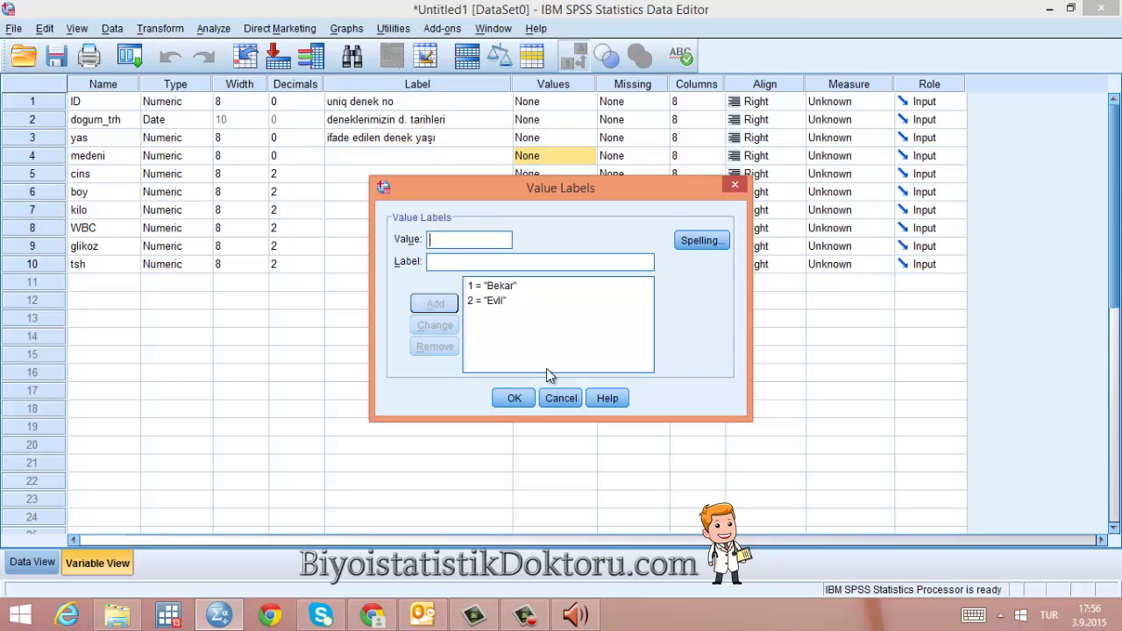
pyautogui.click(518, 399)
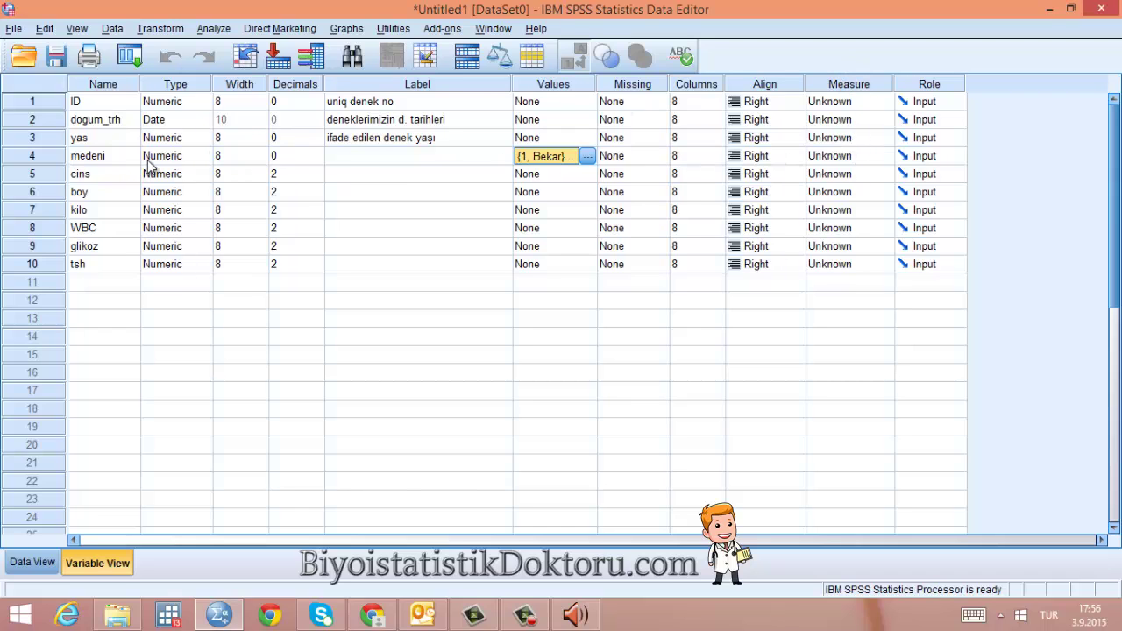
# - In the data sheet, enter yas values of 24 for the first record and 25 for the second
pyautogui.click(35, 561)
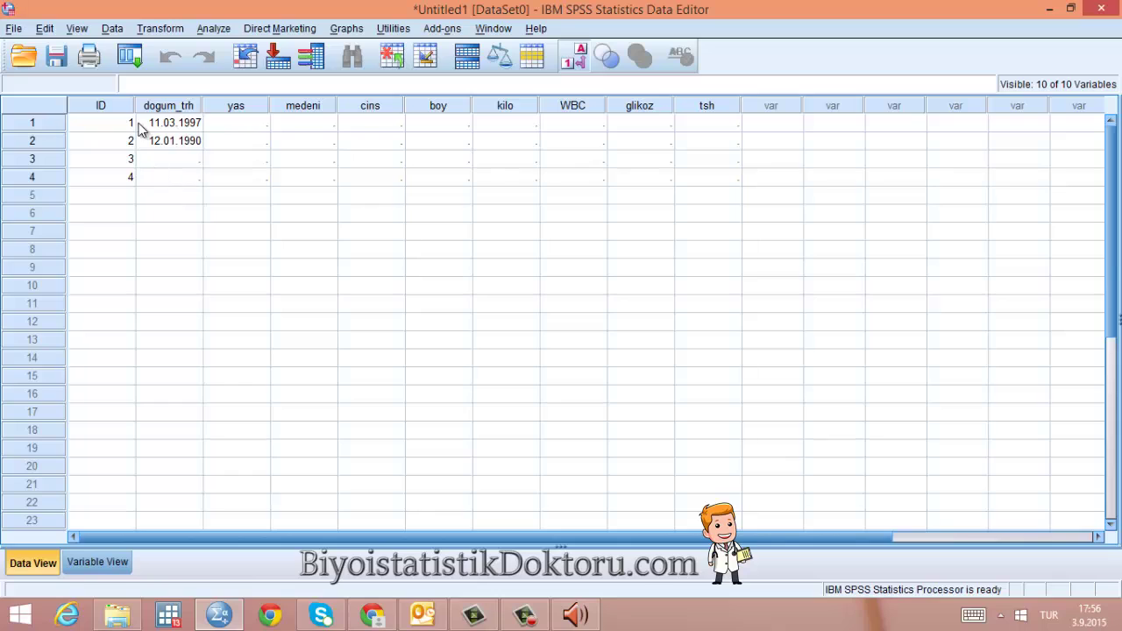
pyautogui.click(232, 130)
pyautogui.write('24')
pyautogui.click(249, 146)
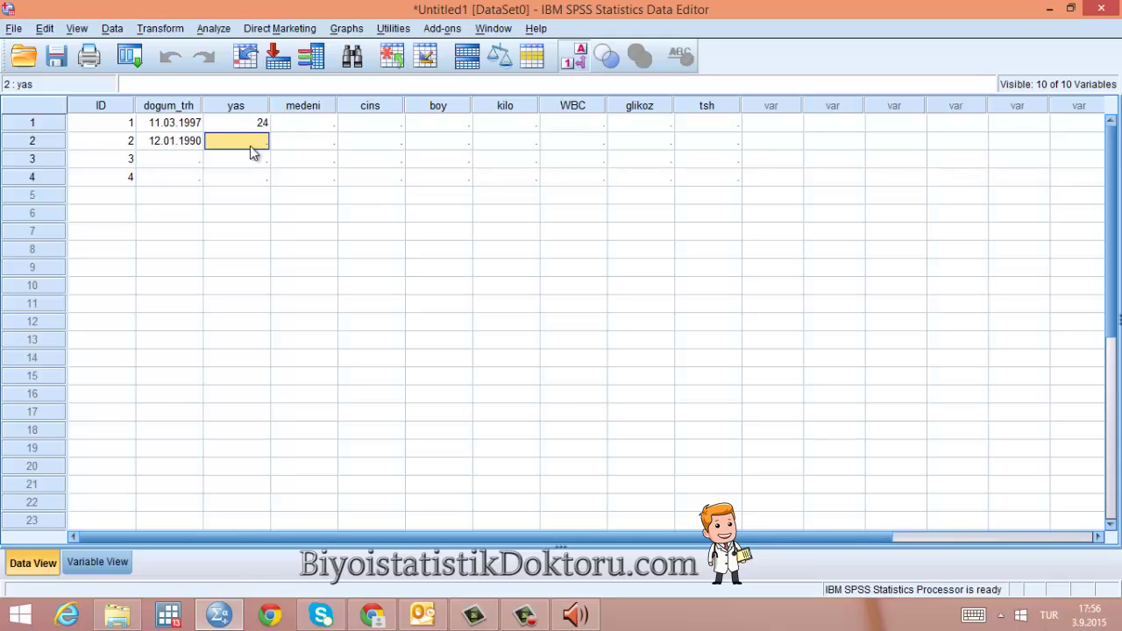
pyautogui.write('25')
# - Enter medeni codes 1 for the first record and 2 for the second
pyautogui.click(325, 128)
pyautogui.write('1')
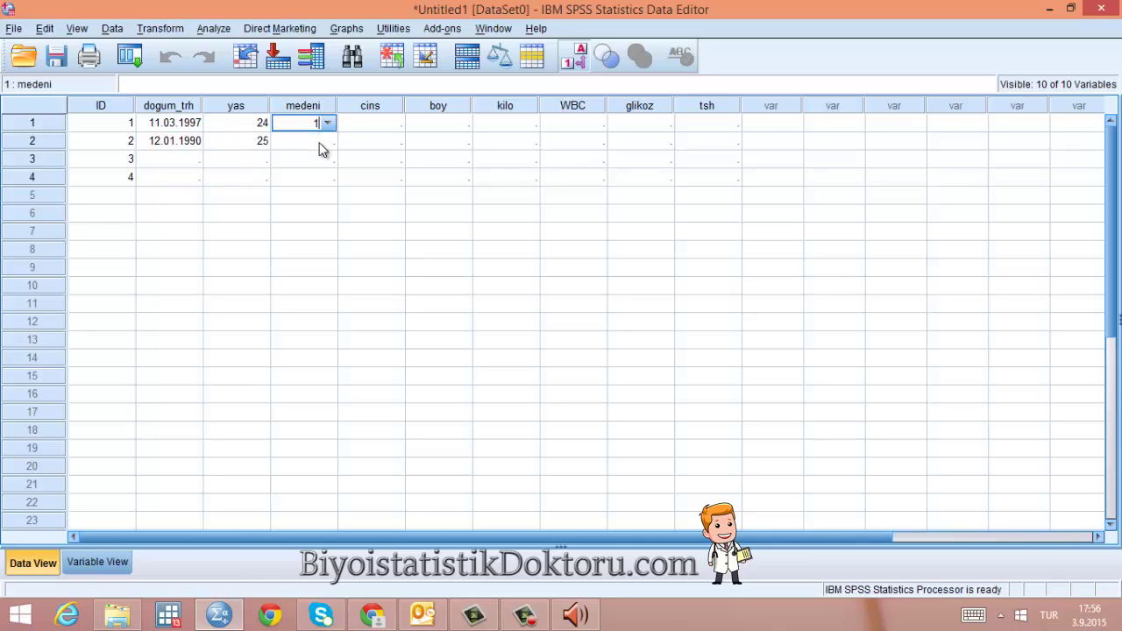
pyautogui.click(321, 149)
pyautogui.write('2')
# - Try to enter the third record's medeni value as the text "evli" instead of a code
pyautogui.click(325, 159)
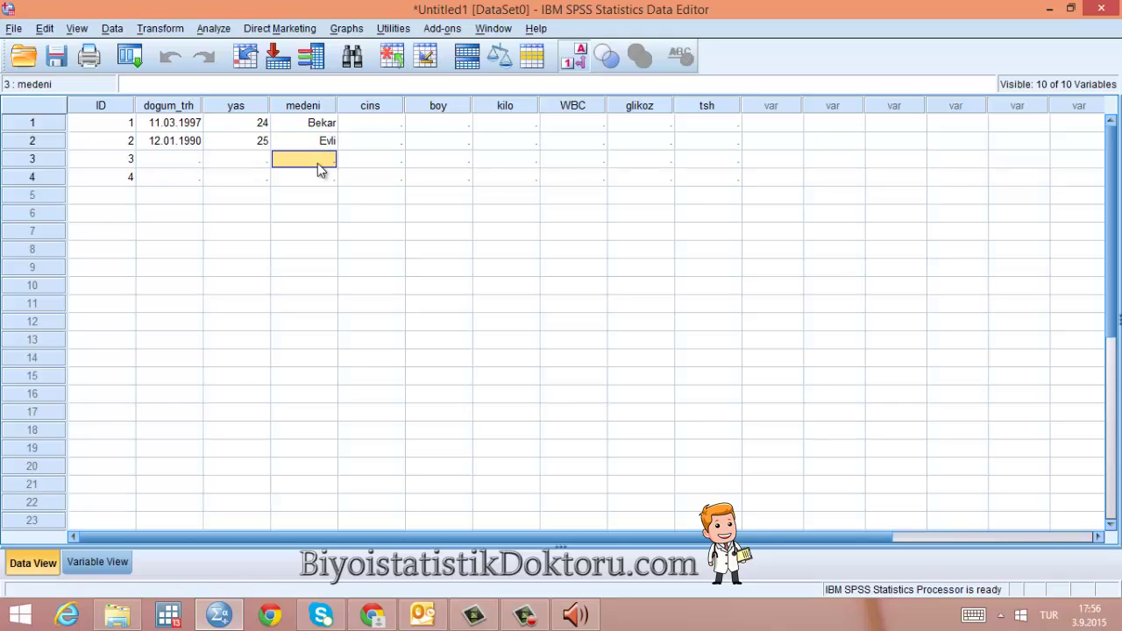
pyautogui.write('evli')
pyautogui.click(324, 182)
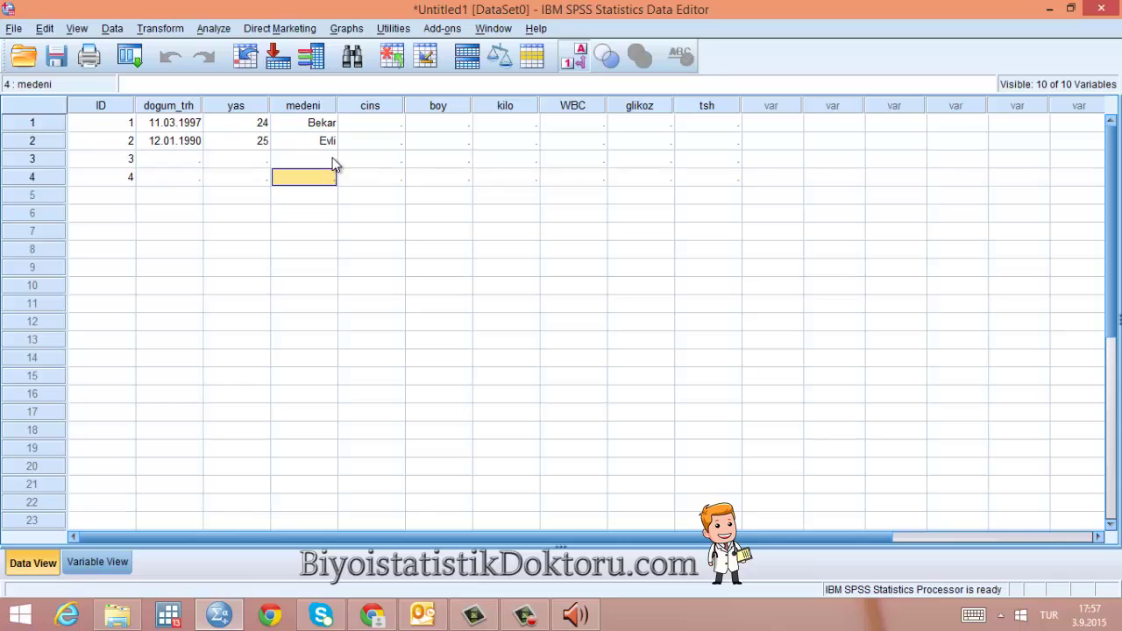
# - Enter code 2 as the third record's medeni value
pyautogui.click(333, 163)
pyautogui.write('2')
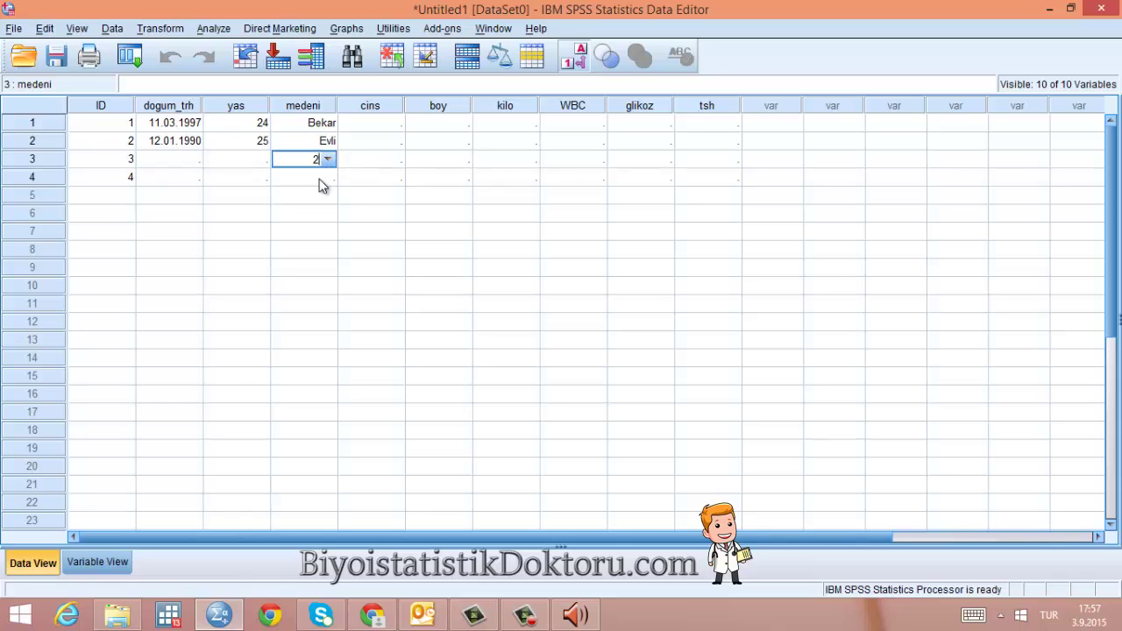
pyautogui.click(320, 182)
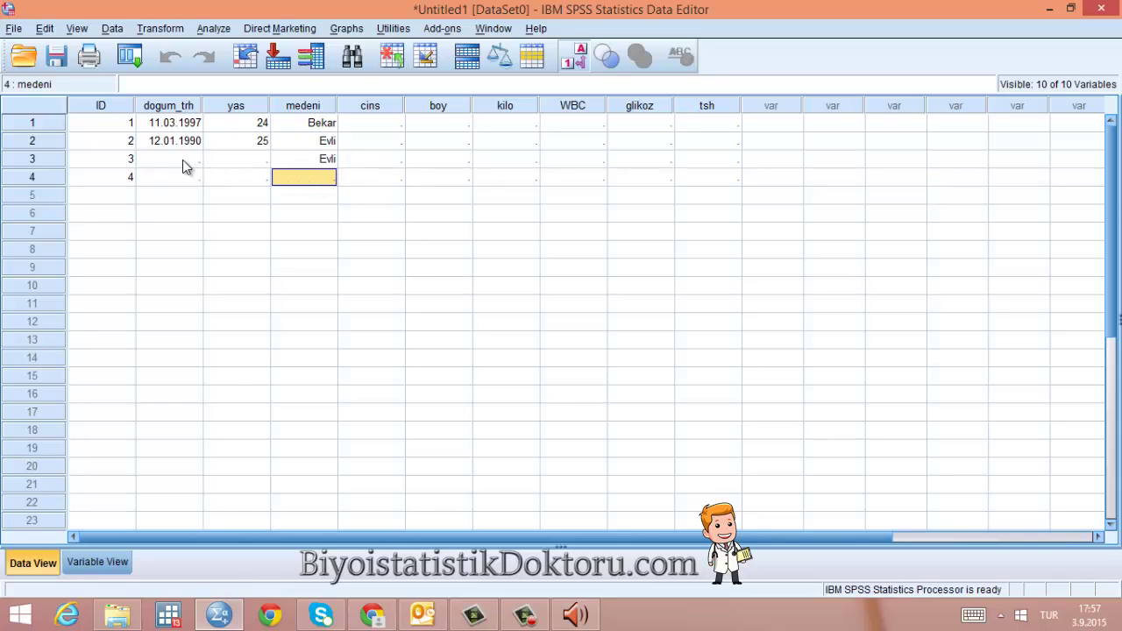
# - Review the yas, dogum_trh and medeni entries of the first two records
pyautogui.click(383, 126)
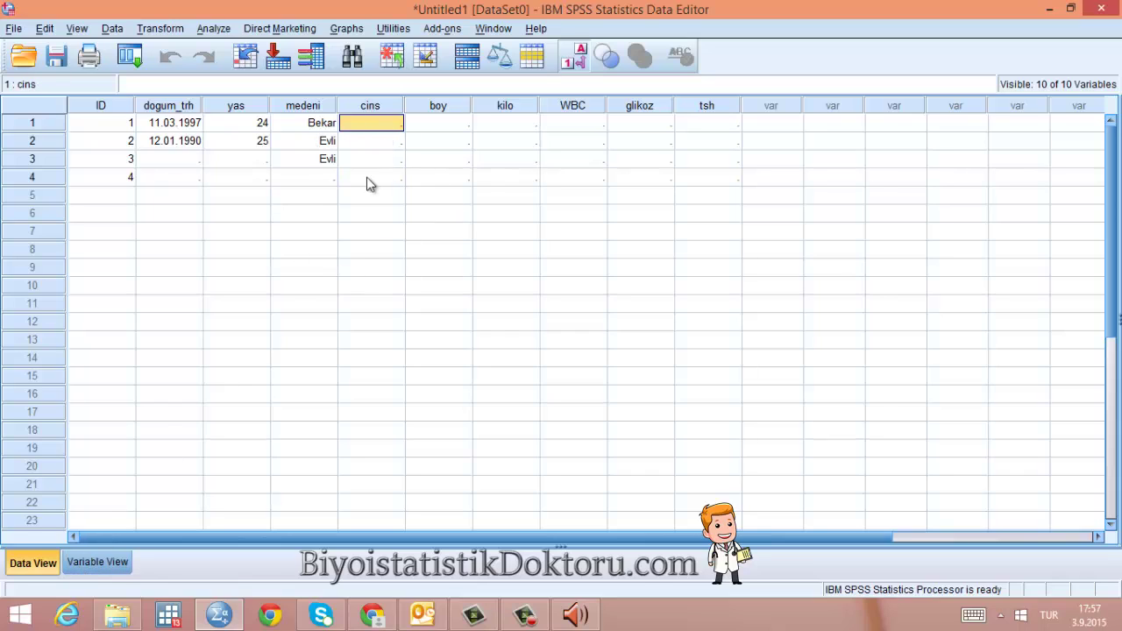
pyautogui.click(245, 122)
pyautogui.click(241, 137)
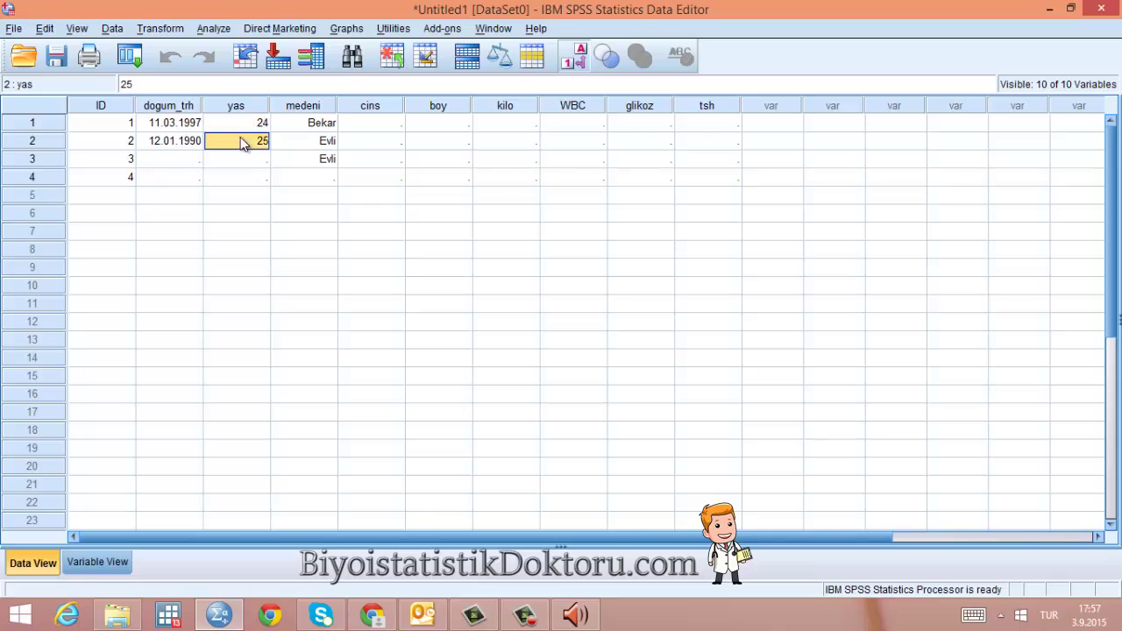
pyautogui.click(186, 124)
pyautogui.click(191, 143)
pyautogui.click(238, 128)
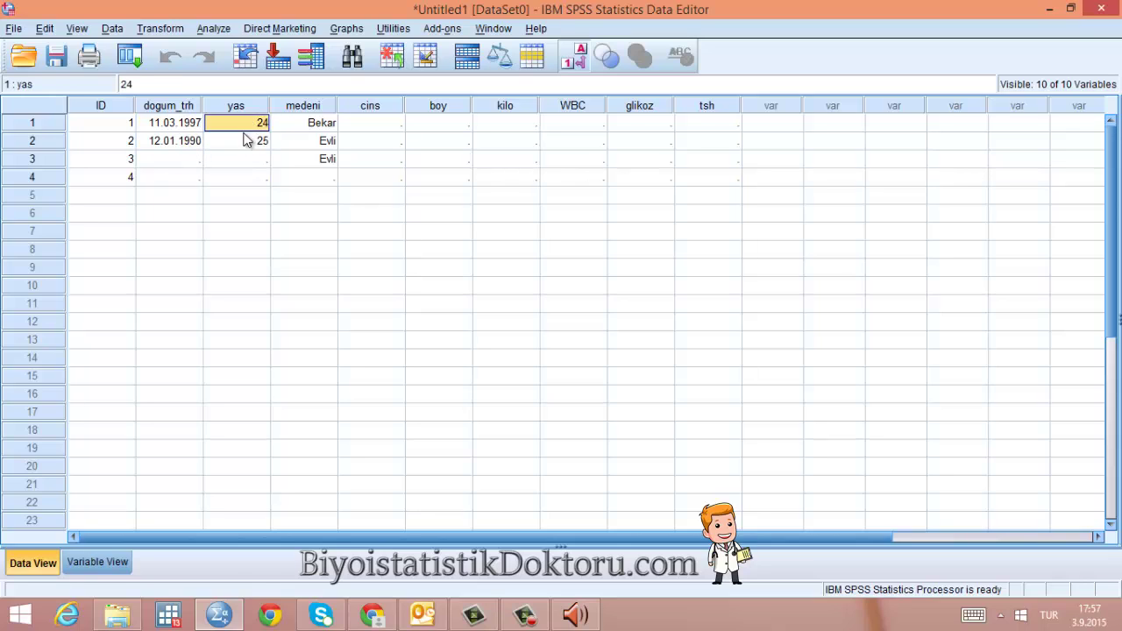
pyautogui.doubleClick(242, 137)
pyautogui.click(311, 128)
pyautogui.click(312, 141)
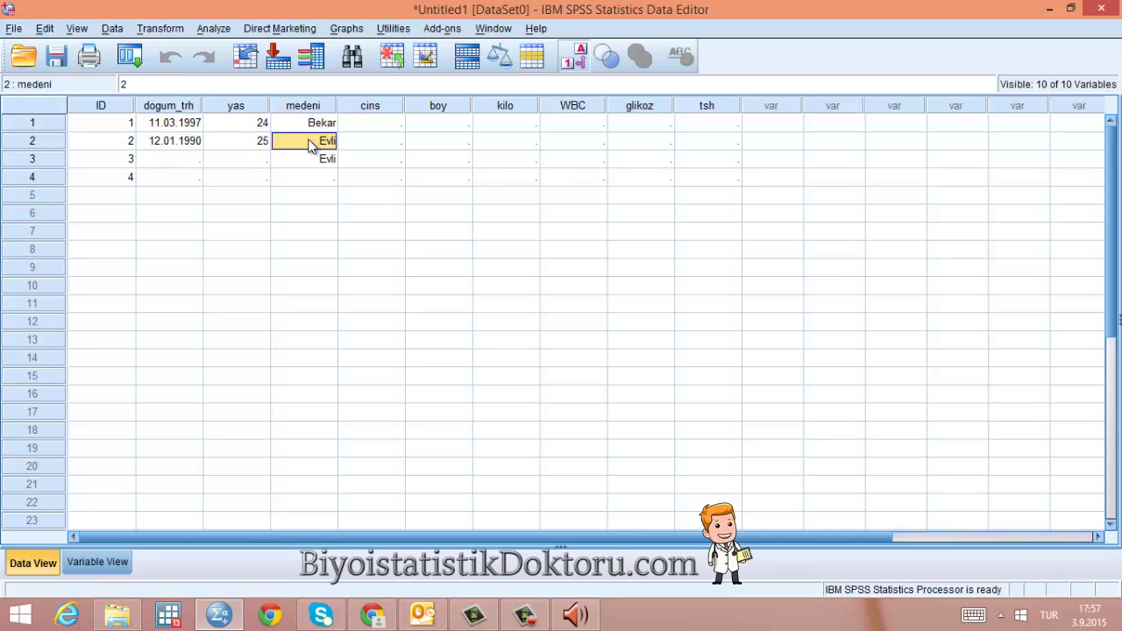
# - Switch the data display to numeric codes, inspect the medeni entries, and switch back to value labels
pyautogui.click(579, 61)
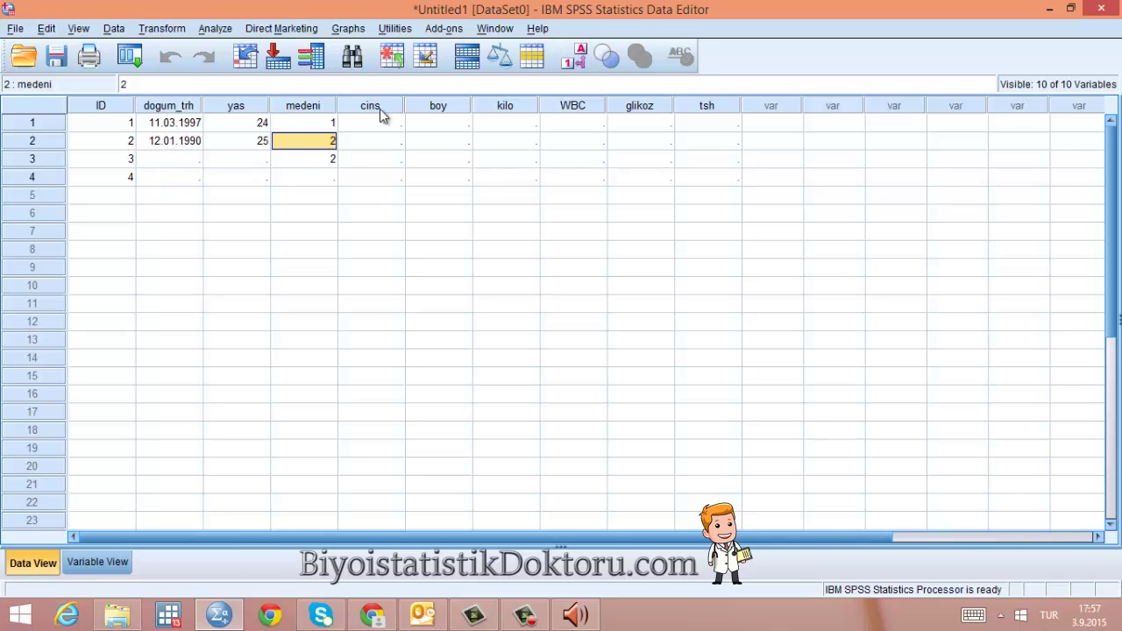
pyautogui.click(314, 126)
pyautogui.click(311, 161)
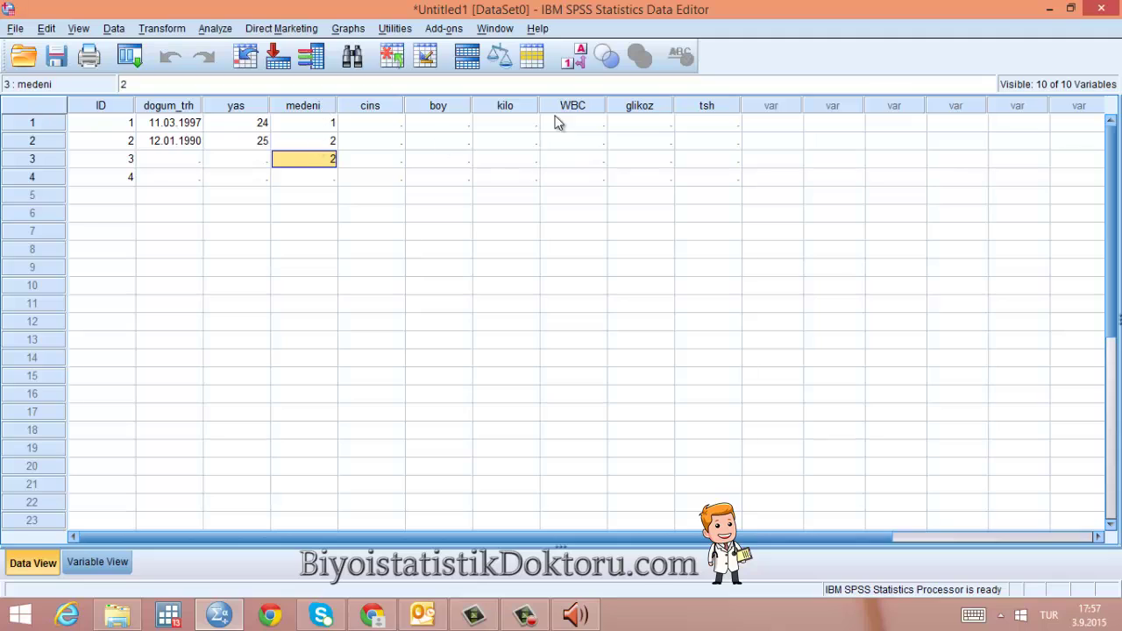
pyautogui.click(576, 64)
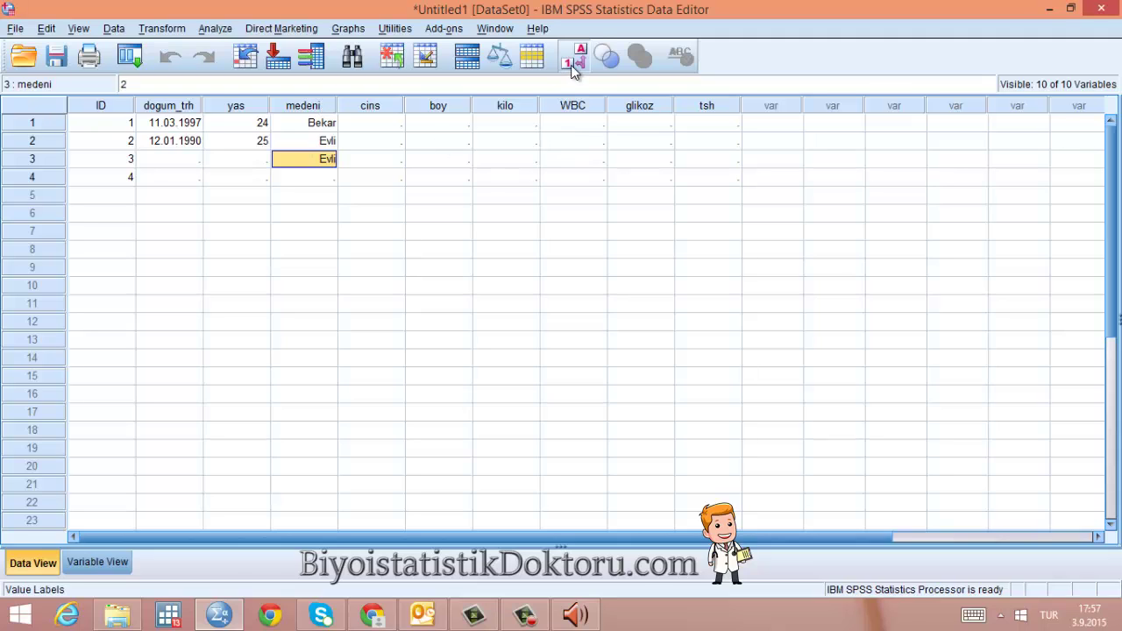
# - Enter code 1 as the fourth record's medeni value
pyautogui.click(321, 181)
pyautogui.write('1')
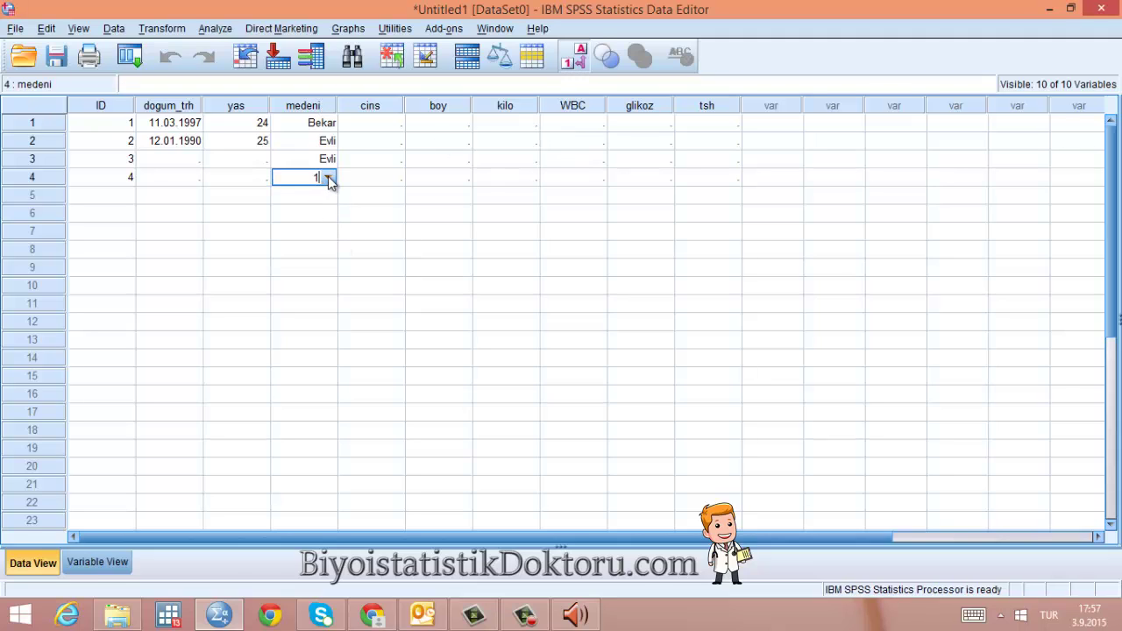
pyautogui.click(328, 178)
pyautogui.click(329, 180)
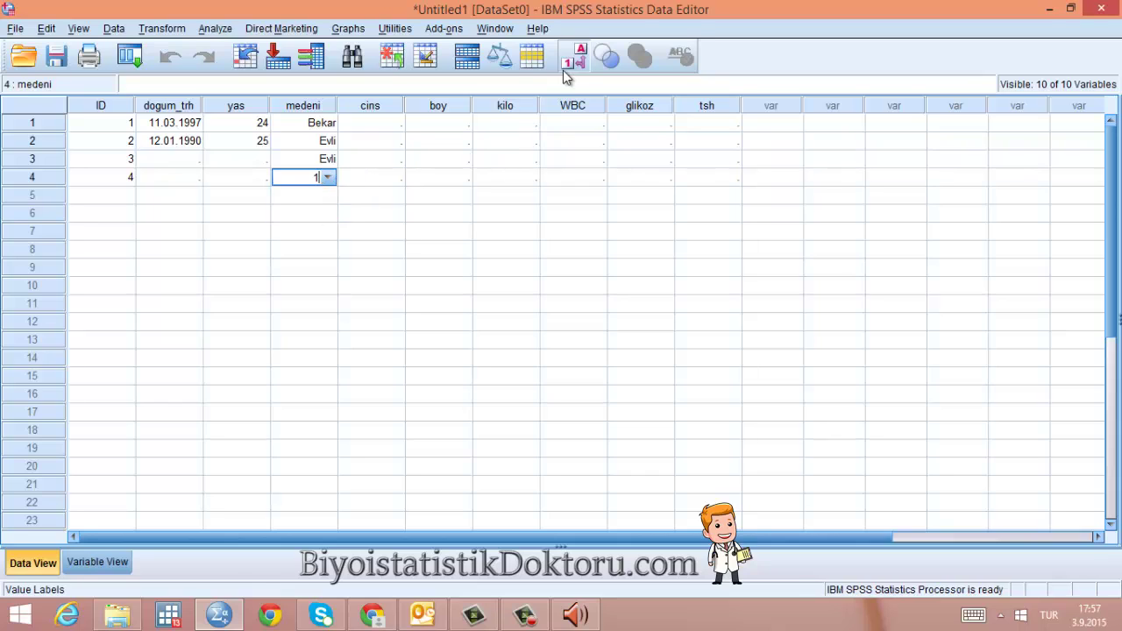
# - Display numeric codes instead of value labels and enter 2 as the fifth record's medeni value
pyautogui.click(575, 61)
pyautogui.click(325, 194)
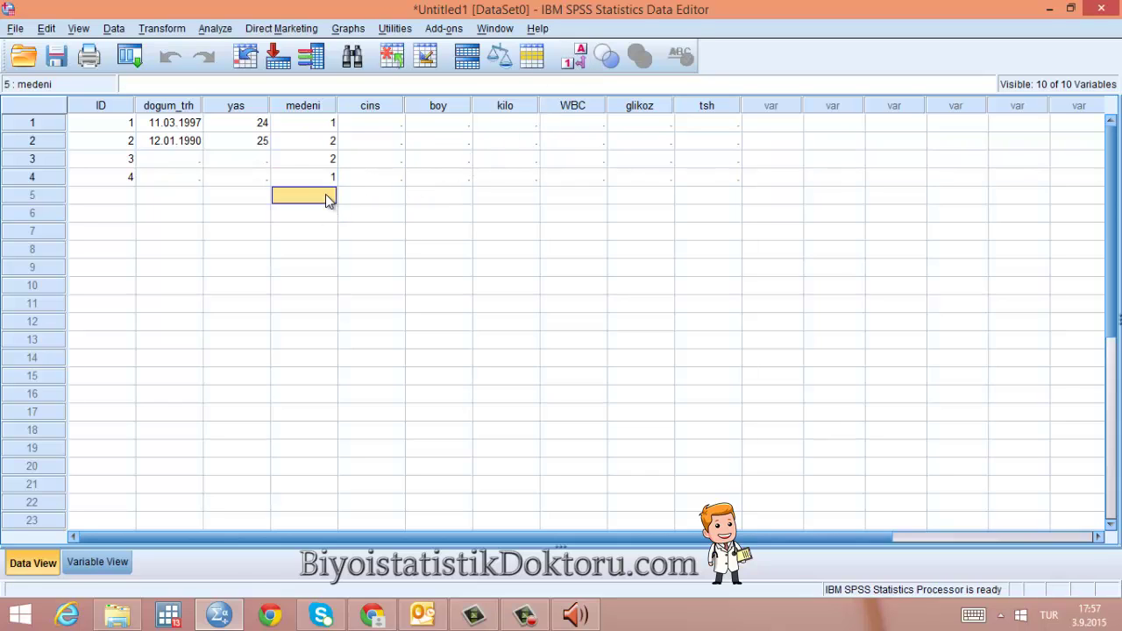
pyautogui.write('2')
pyautogui.click(319, 213)
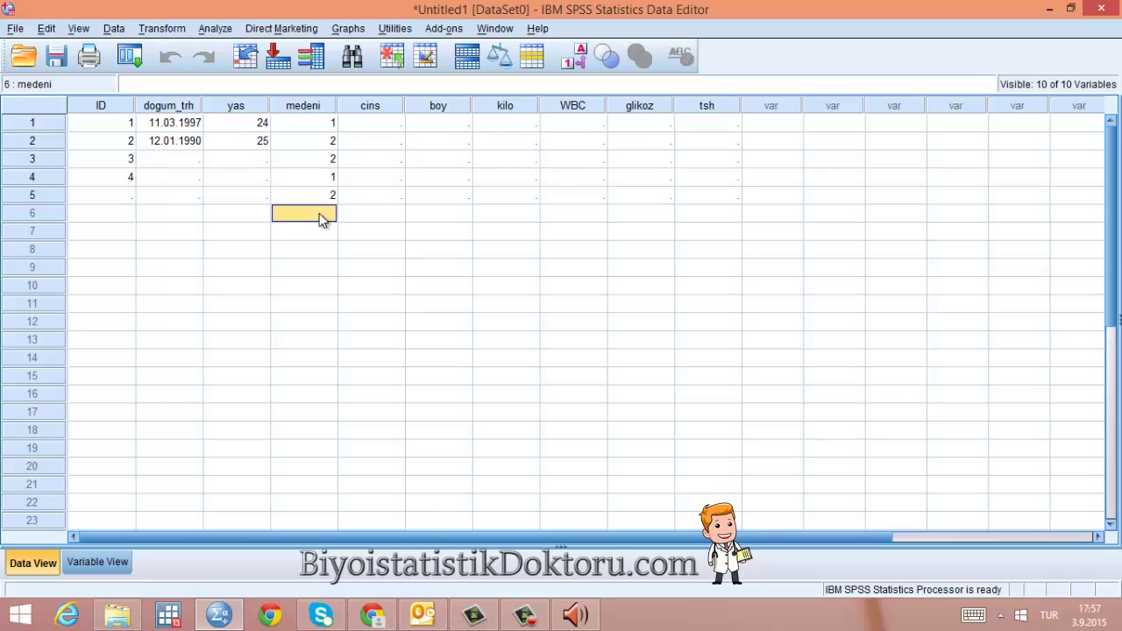
# - Enter code 1 as the sixth and seventh records' medeni values, and check the column as value labels before returning to numeric codes
pyautogui.write('1')
pyautogui.click(317, 231)
pyautogui.write('1')
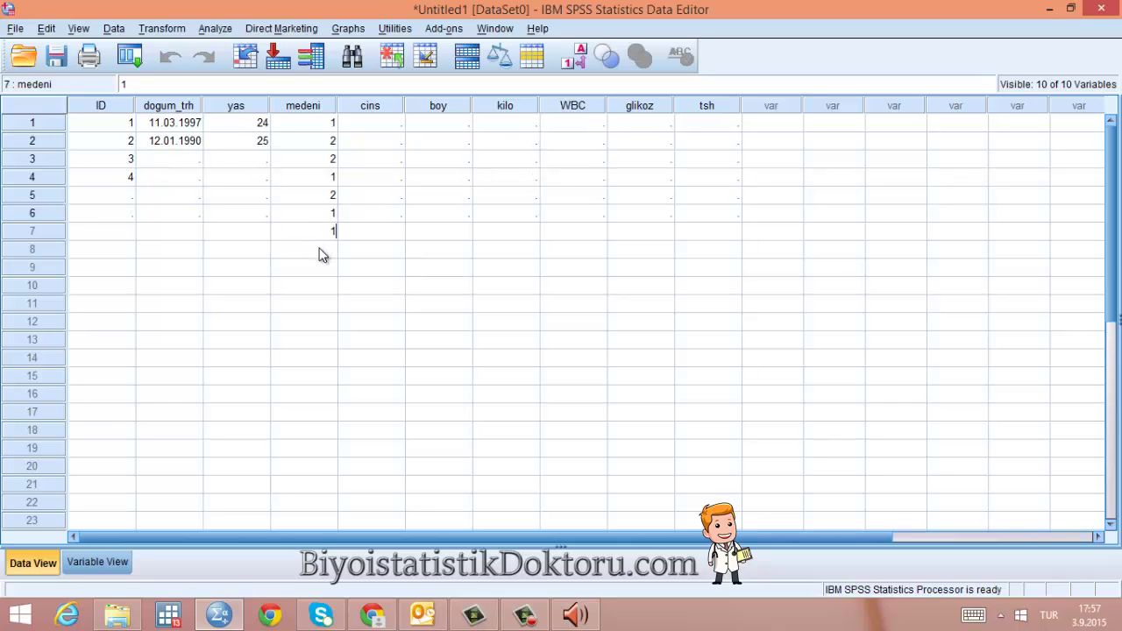
pyautogui.click(321, 248)
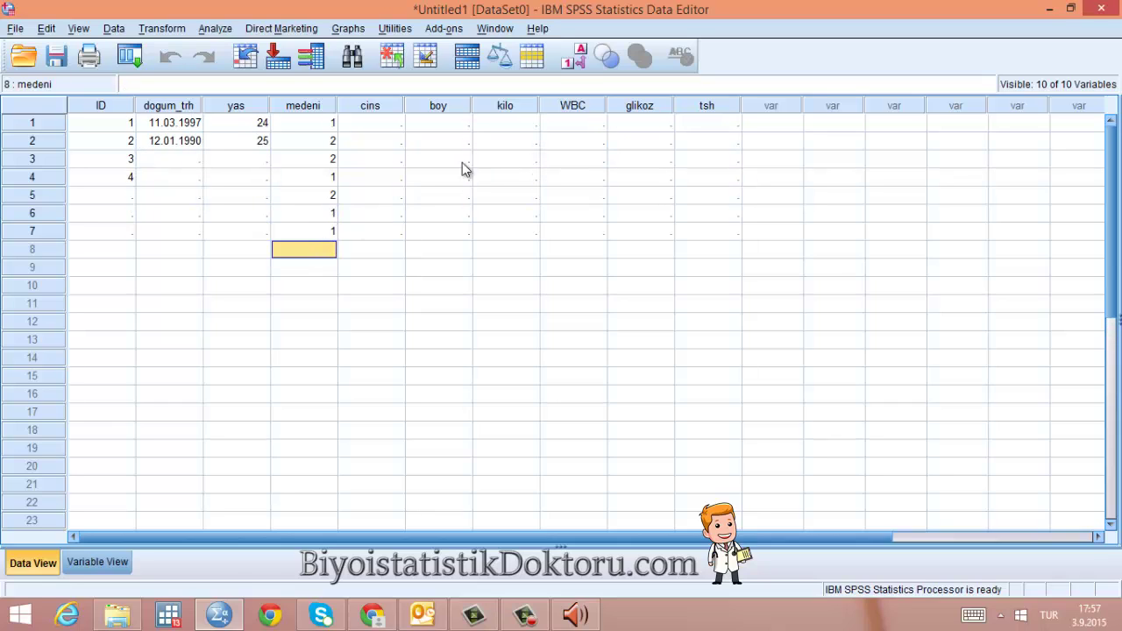
pyautogui.click(579, 61)
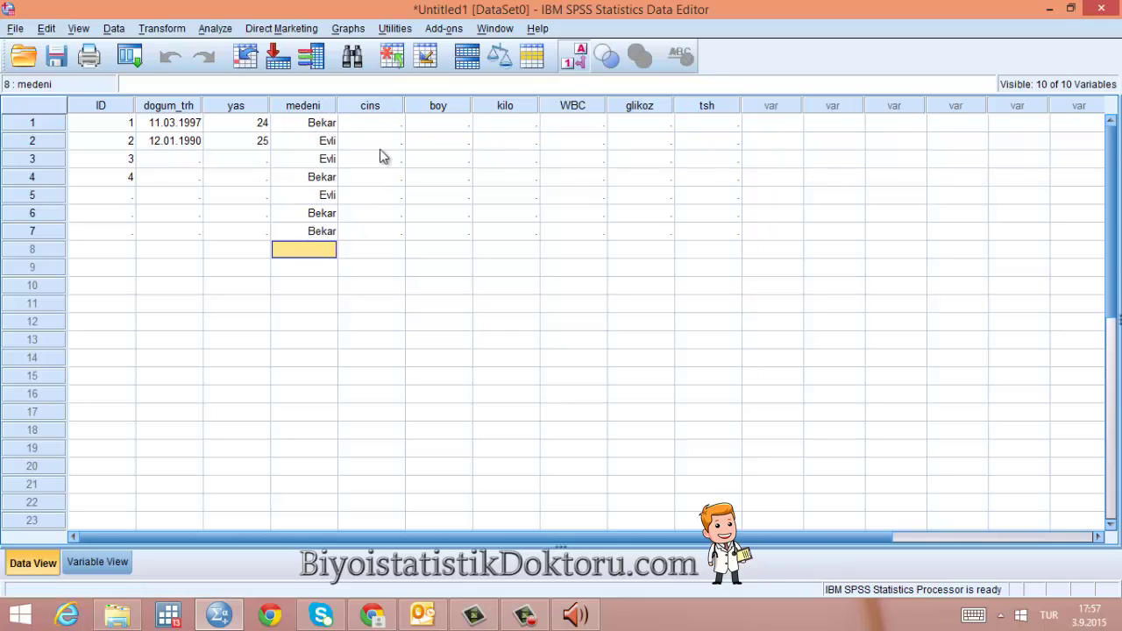
pyautogui.click(578, 61)
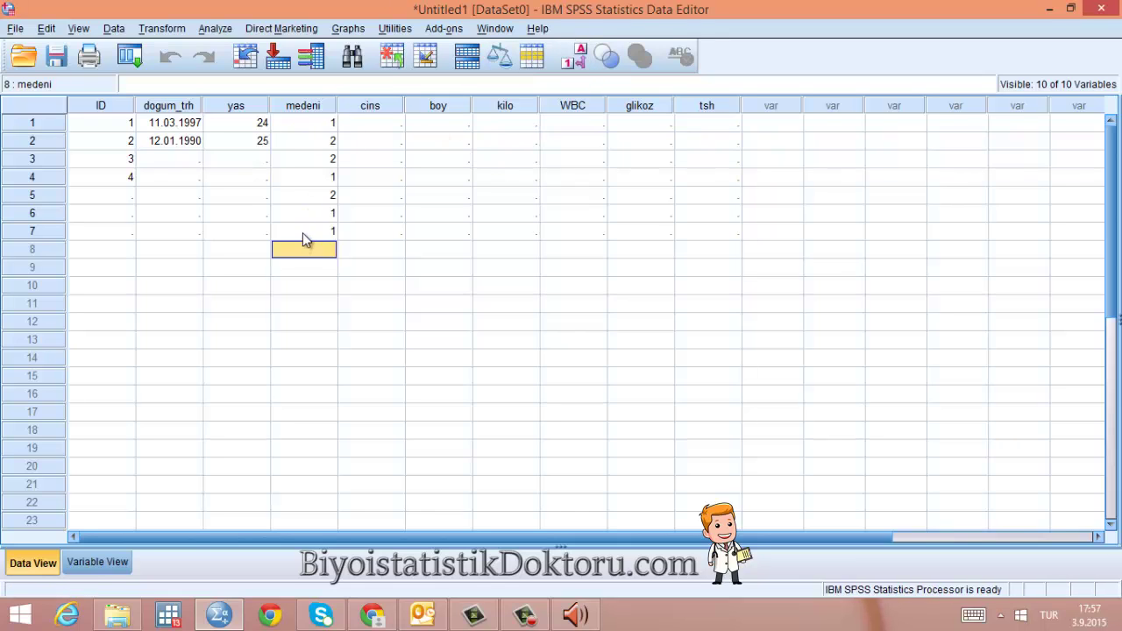
# - Open the value labels of the cins variable and add the label Bayan for value 1
pyautogui.click(104, 562)
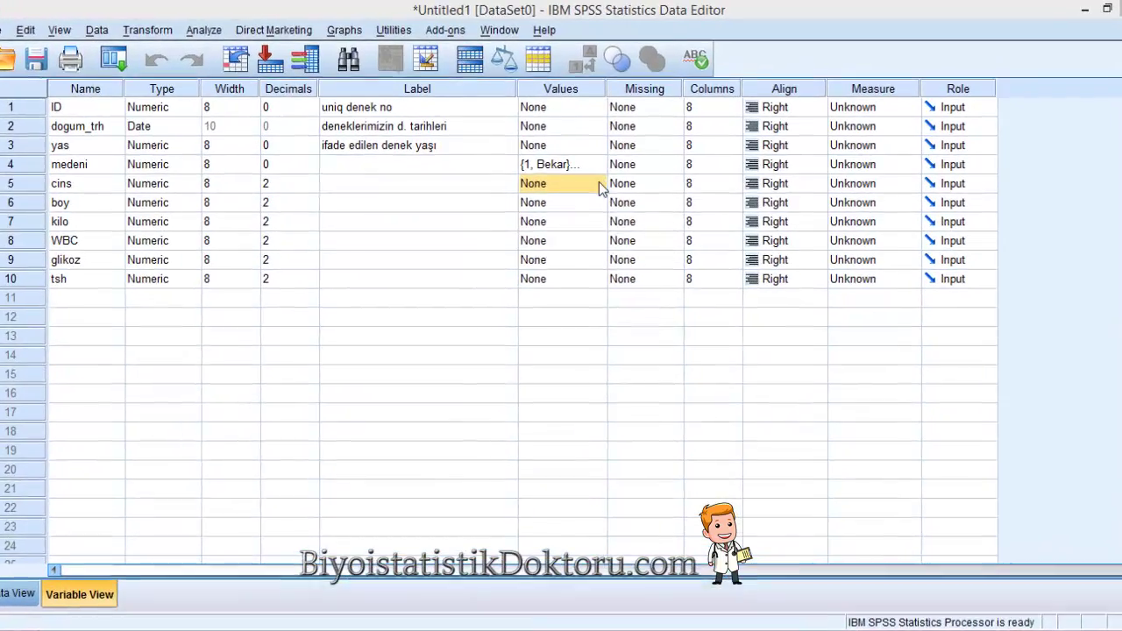
pyautogui.click(599, 186)
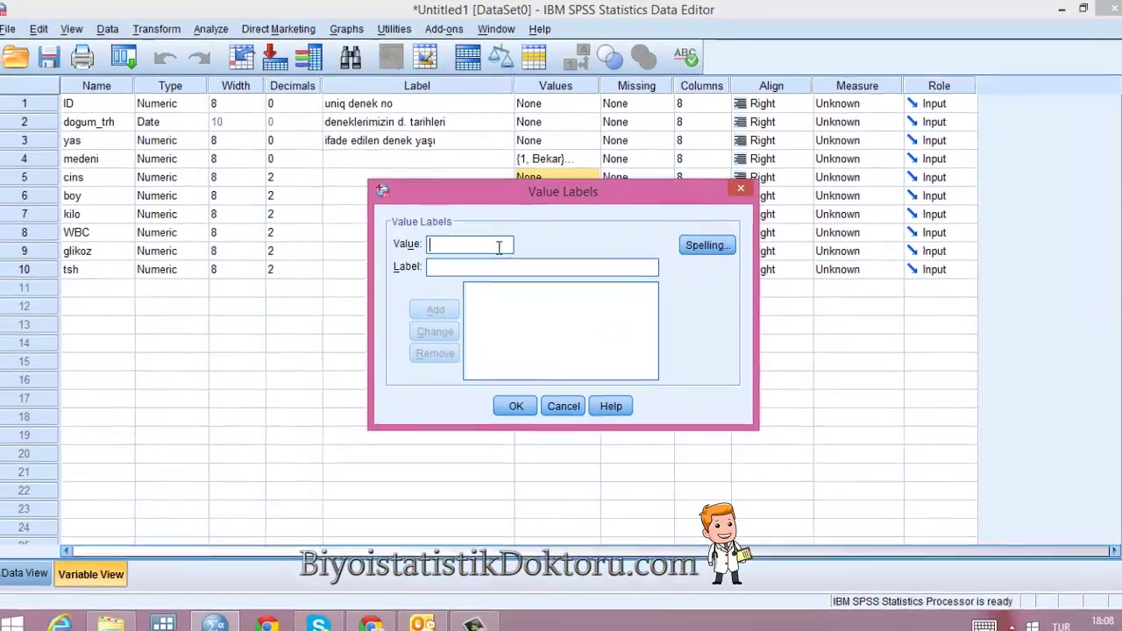
pyautogui.write('1')
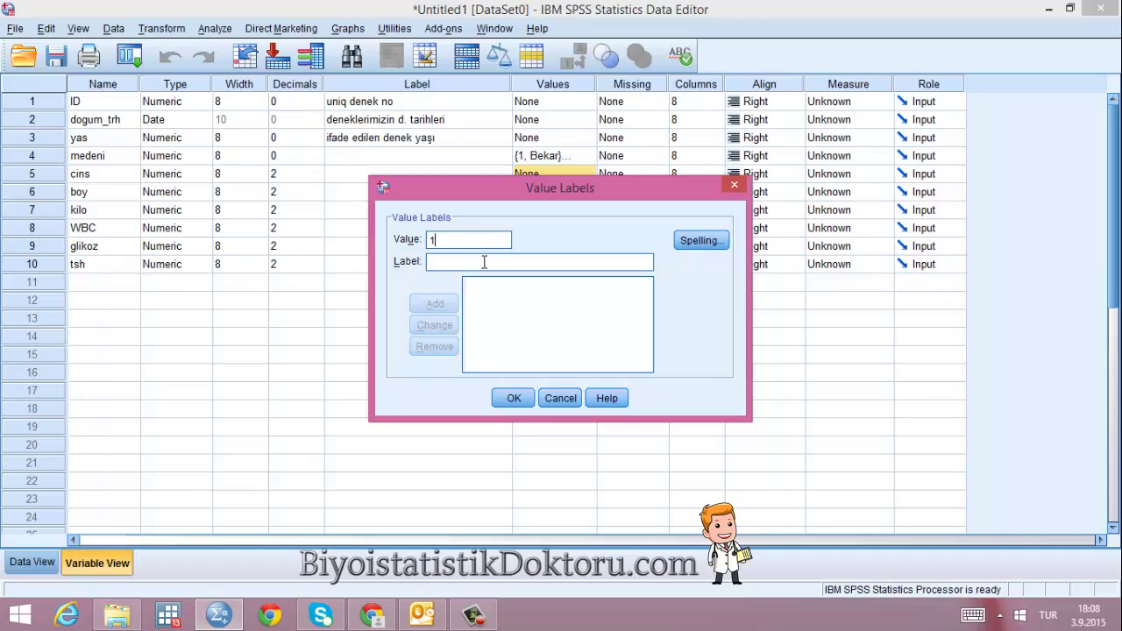
pyautogui.write('Bayan')
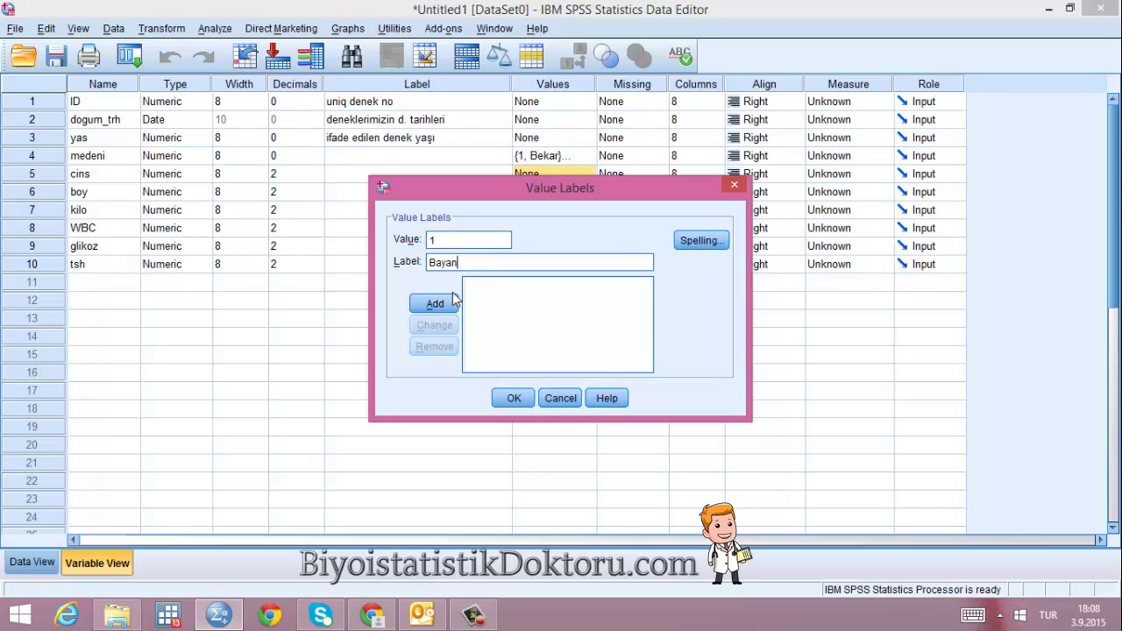
pyautogui.click(435, 304)
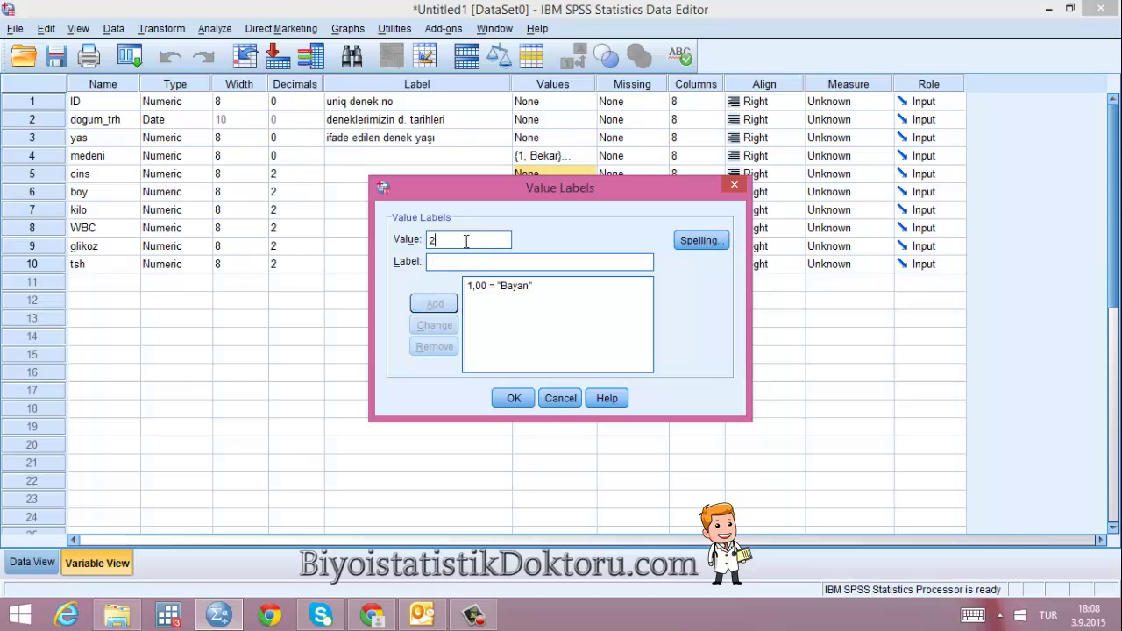
# - Add the label Erkek for value 2 of cins and apply the value labels
pyautogui.click(465, 242)
pyautogui.write('2')
pyautogui.click(456, 262)
pyautogui.write('Er')
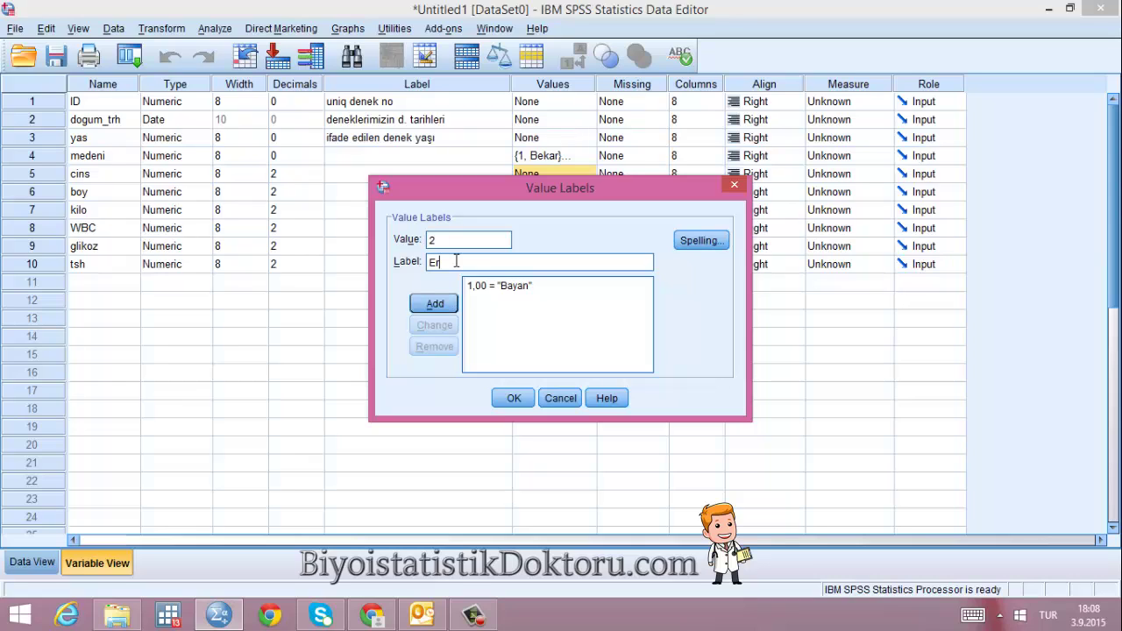
pyautogui.write('kek')
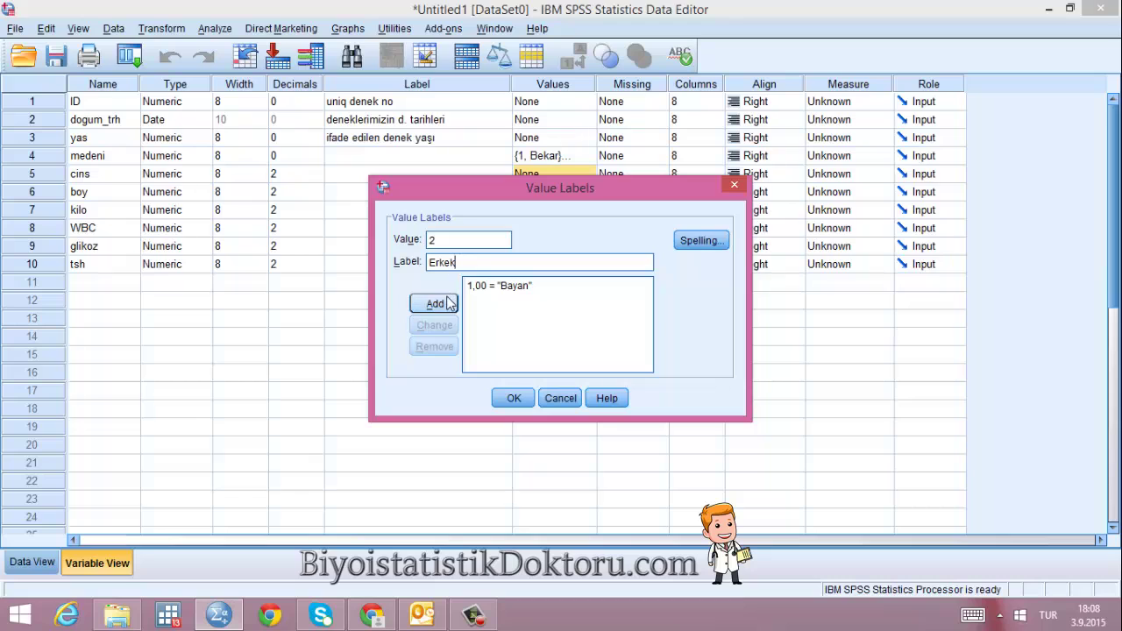
pyautogui.click(435, 304)
pyautogui.click(513, 399)
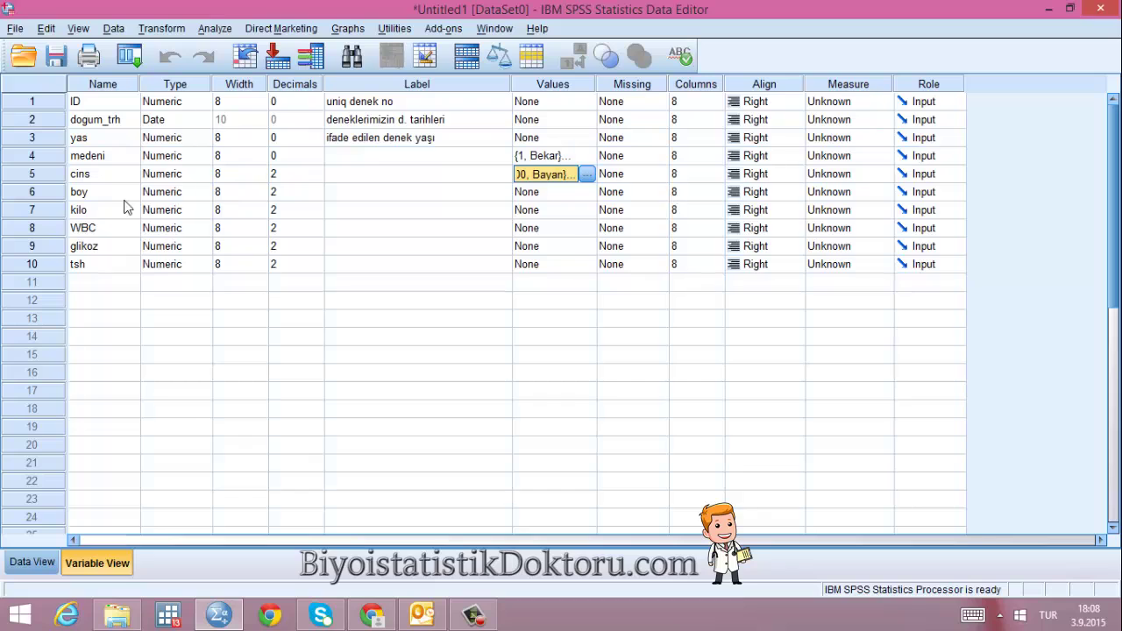
# - Enter the cins codes 1, 2, 2, 2, 1, 1, 1 for records one to seven and display the data as value labels
pyautogui.click(26, 566)
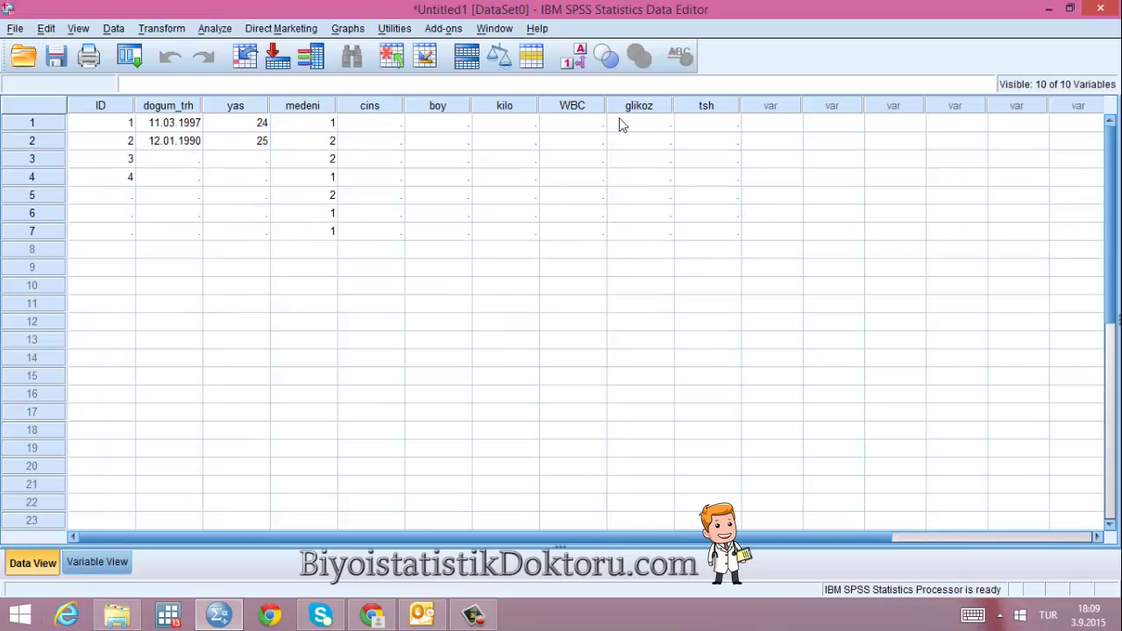
pyautogui.click(393, 127)
pyautogui.write('1')
pyautogui.click(395, 145)
pyautogui.write('2')
pyautogui.press('Return')
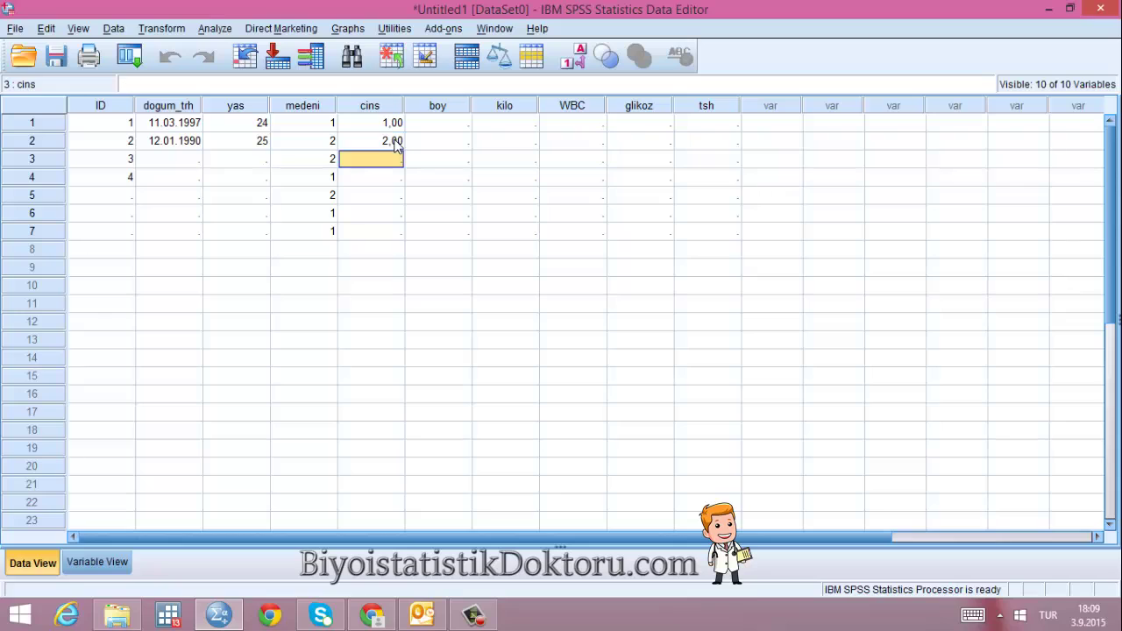
pyautogui.write('2')
pyautogui.press('Return')
pyautogui.write('2')
pyautogui.press('Return')
pyautogui.write('1')
pyautogui.press('Return')
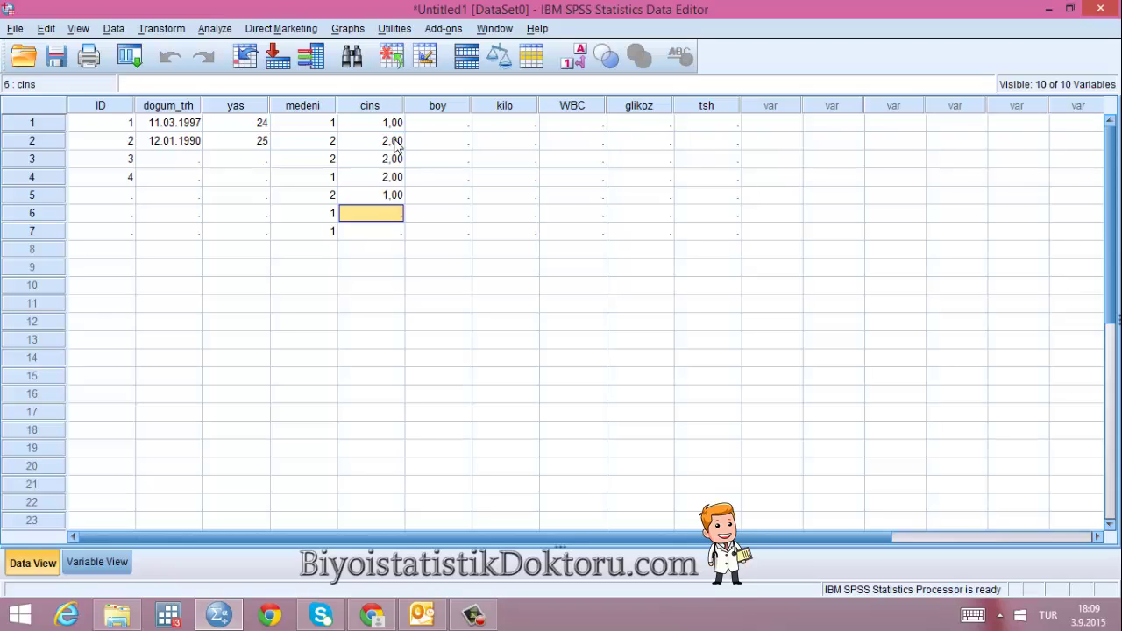
pyautogui.write('1')
pyautogui.press('Return')
pyautogui.write('1')
pyautogui.press('Return')
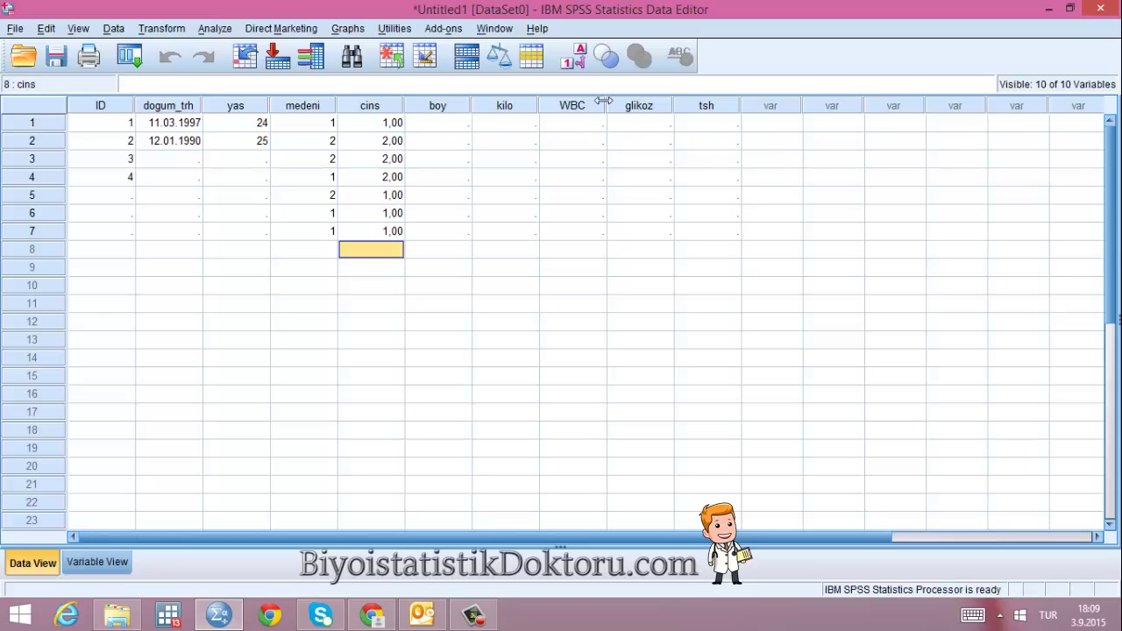
pyautogui.click(573, 56)
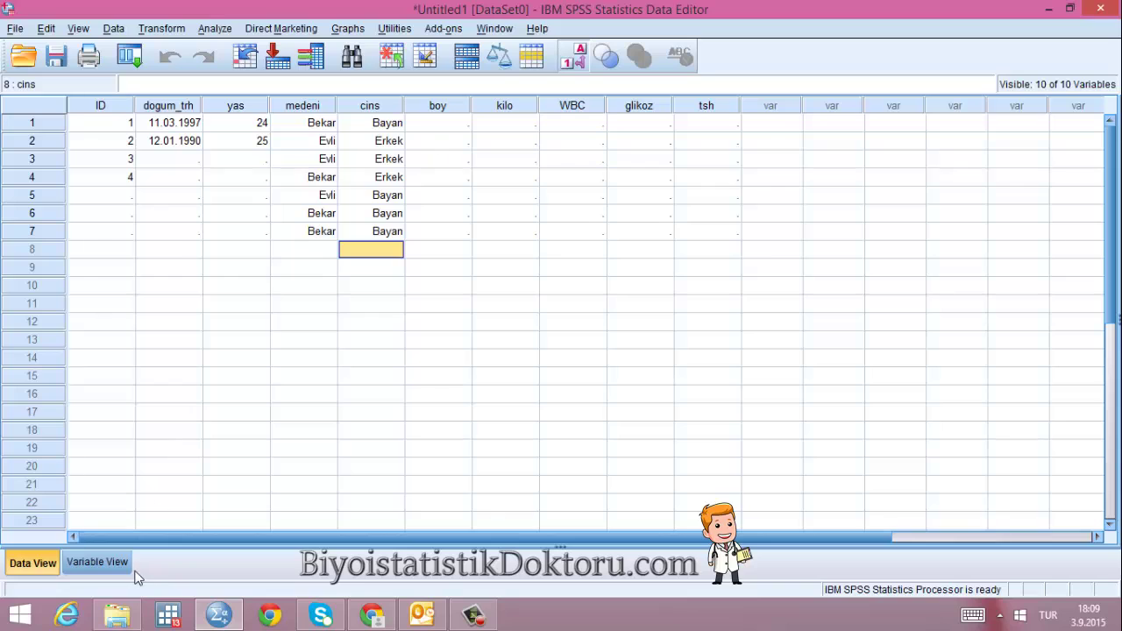
# - Review the definitions of the boy, WBC, glikoz and tsh variables and compare them with the data sheet
pyautogui.click(98, 561)
pyautogui.click(102, 199)
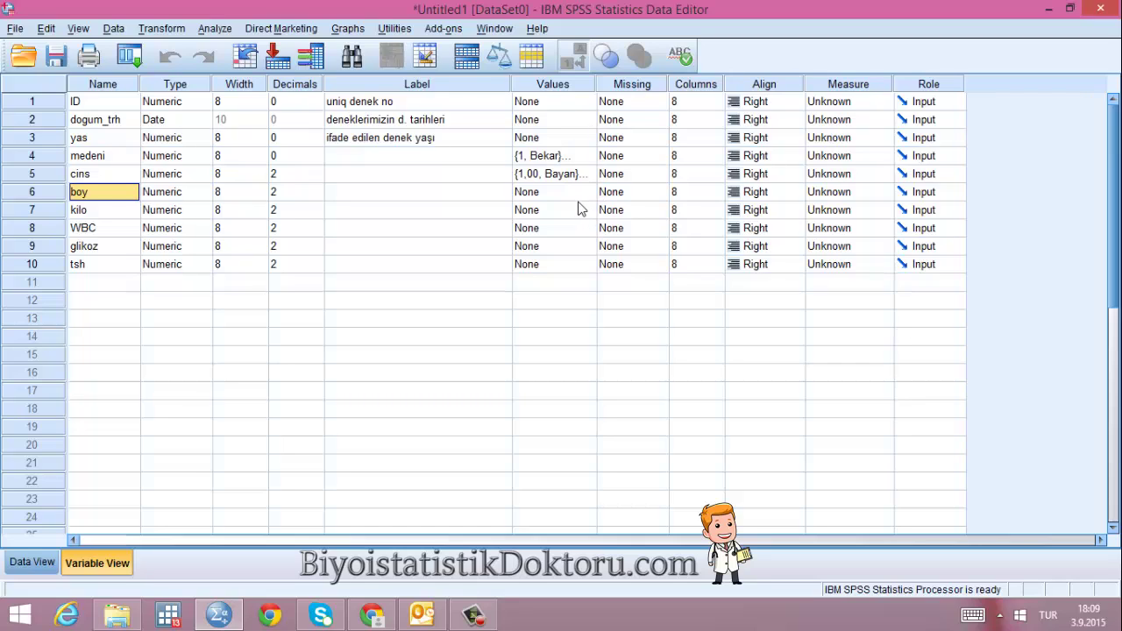
pyautogui.click(103, 230)
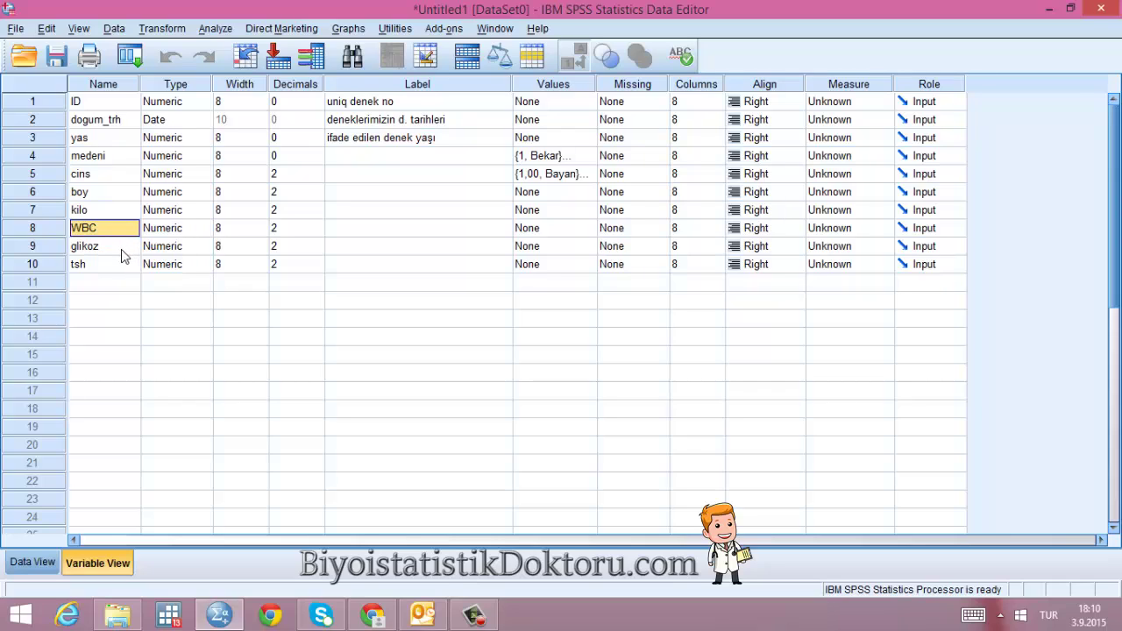
pyautogui.click(121, 252)
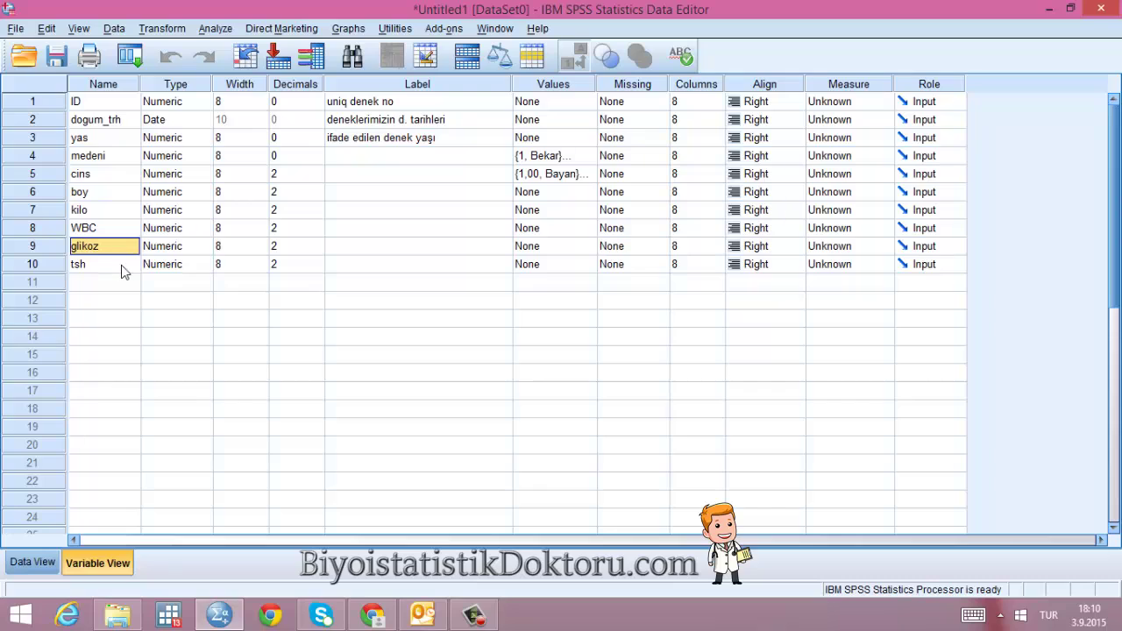
pyautogui.click(120, 265)
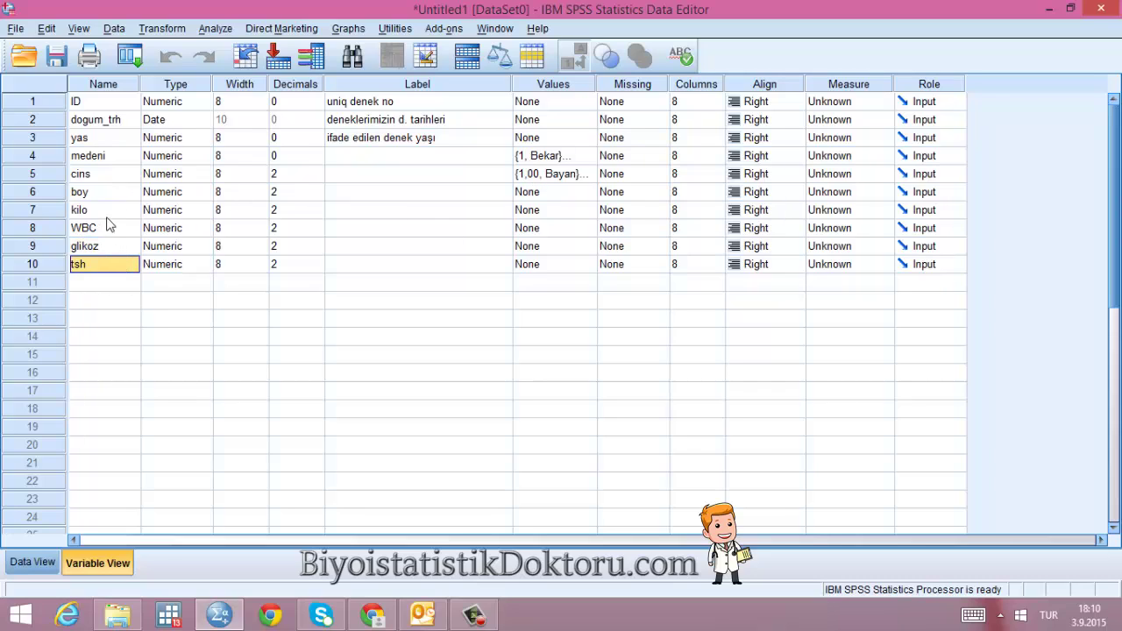
pyautogui.click(35, 565)
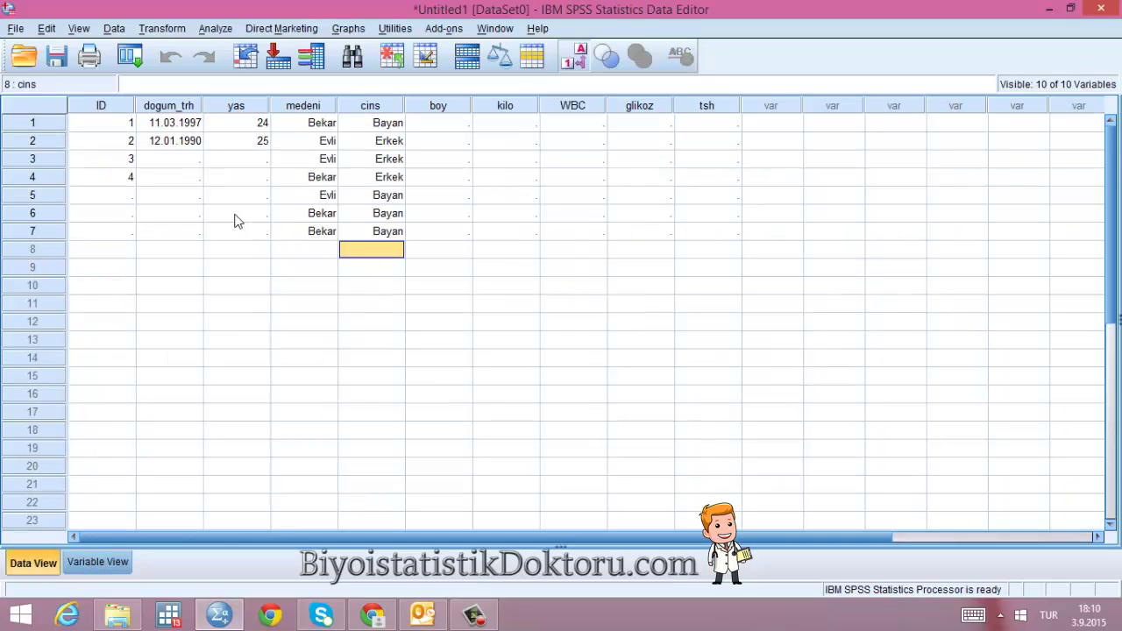
pyautogui.click(94, 561)
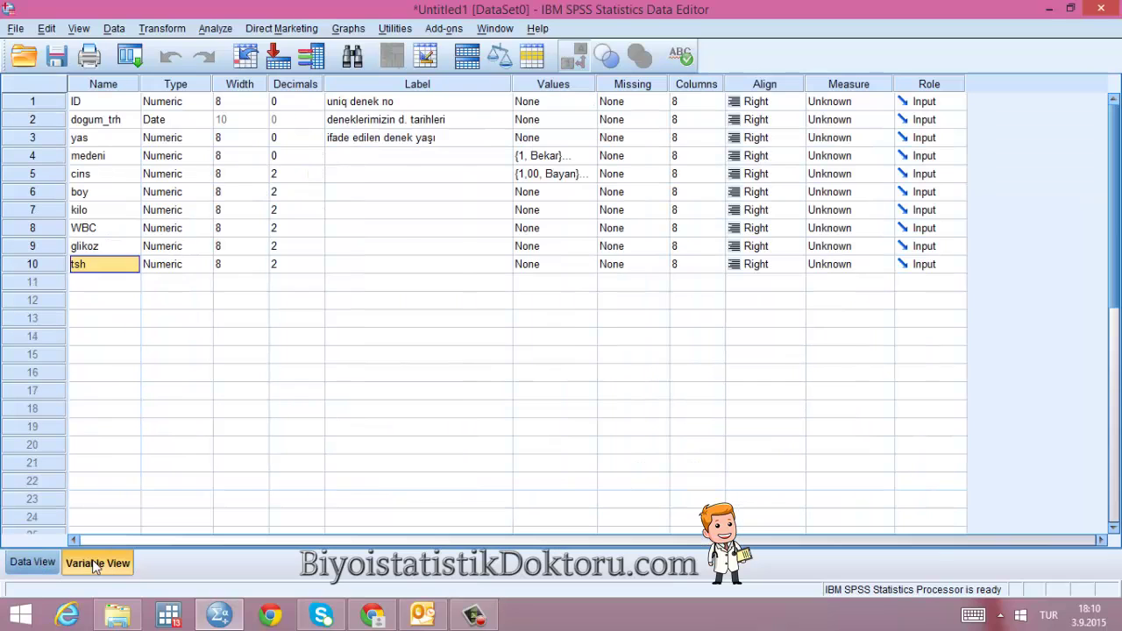
pyautogui.click(118, 282)
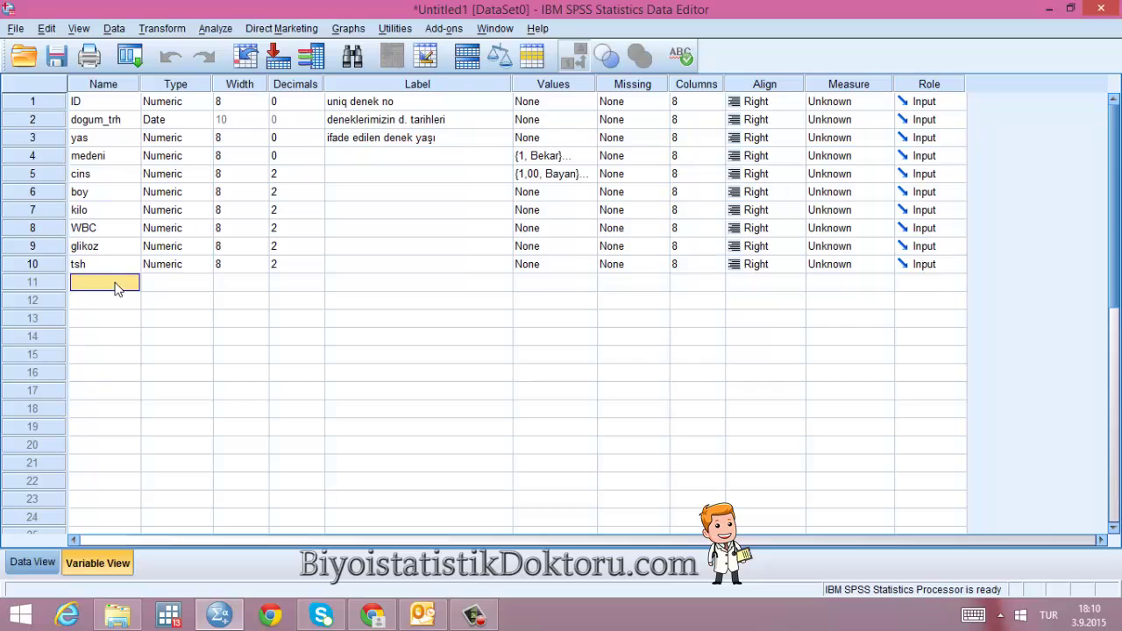
# - Insert a new variable between medeni and cins and name it Egitim
pyautogui.rightClick(33, 174)
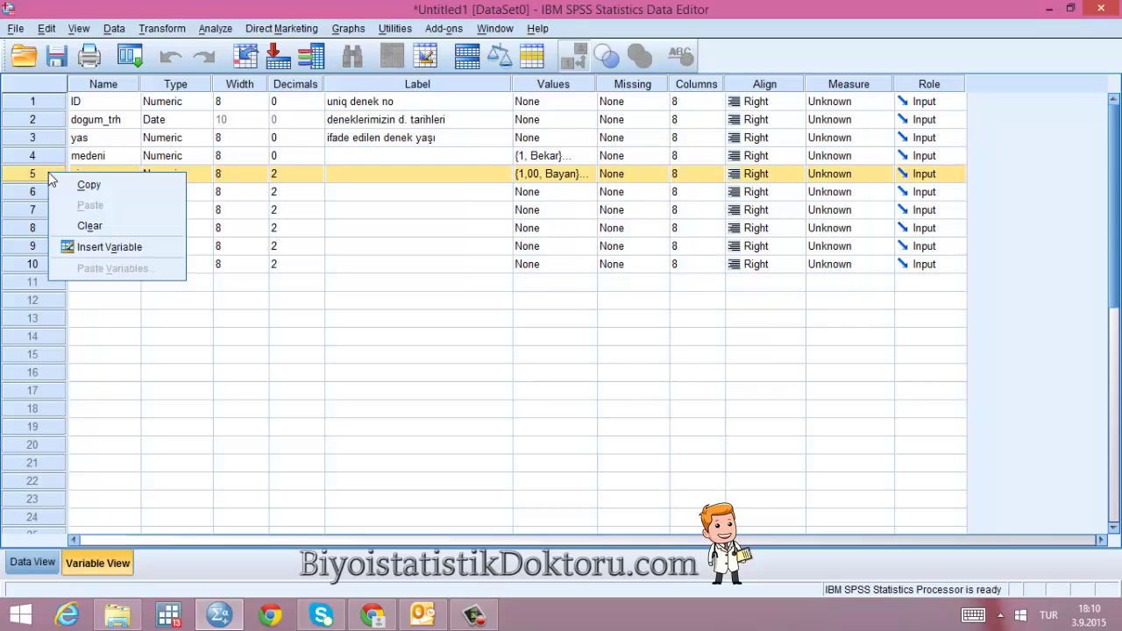
pyautogui.click(103, 246)
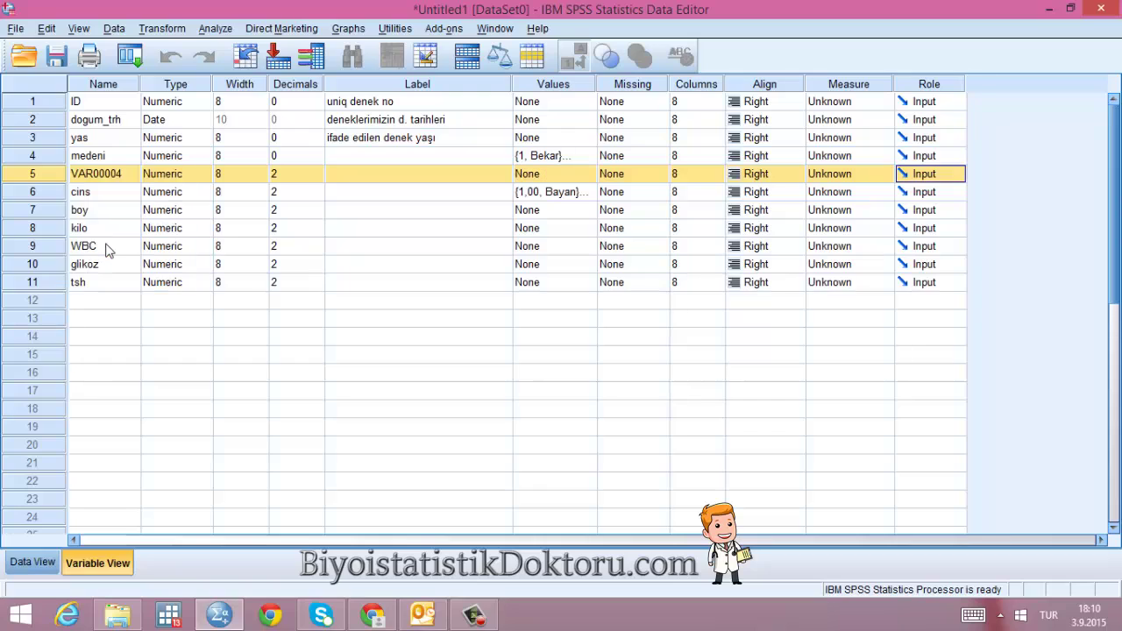
pyautogui.click(97, 174)
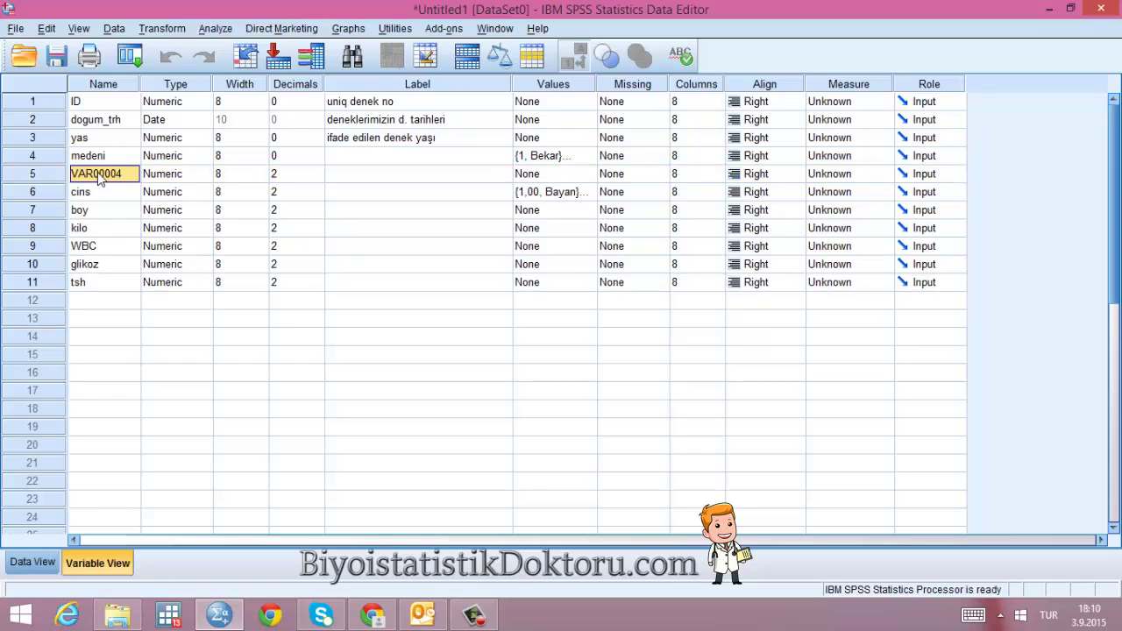
pyautogui.write('Eğitim')
pyautogui.click(106, 200)
pyautogui.click(89, 178)
pyautogui.doubleClick(85, 174)
pyautogui.click(106, 193)
# - Open the value labels of Egitim and add ilkokul for value 1 and Ortaokul for value 2
pyautogui.doubleClick(592, 173)
pyautogui.write('1')
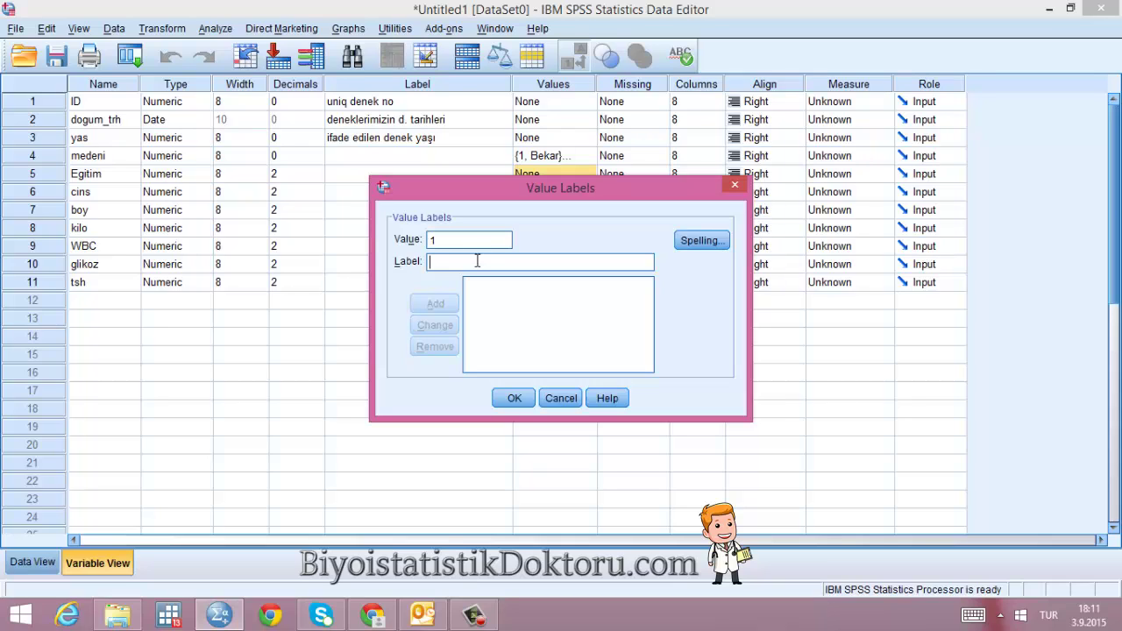
pyautogui.write('ilkokul')
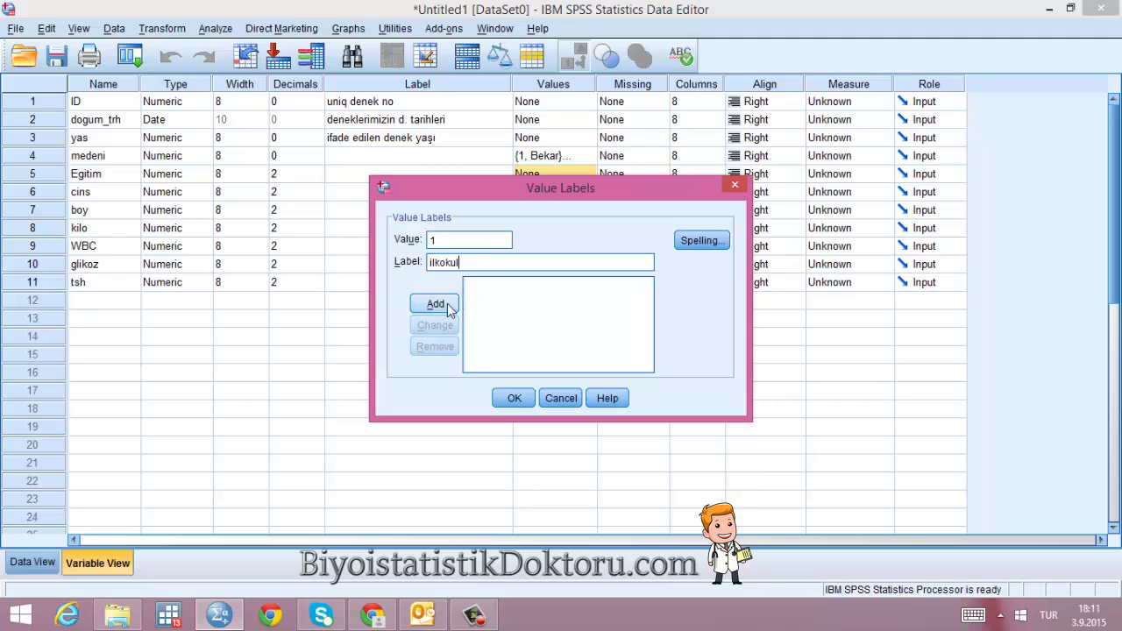
pyautogui.click(447, 303)
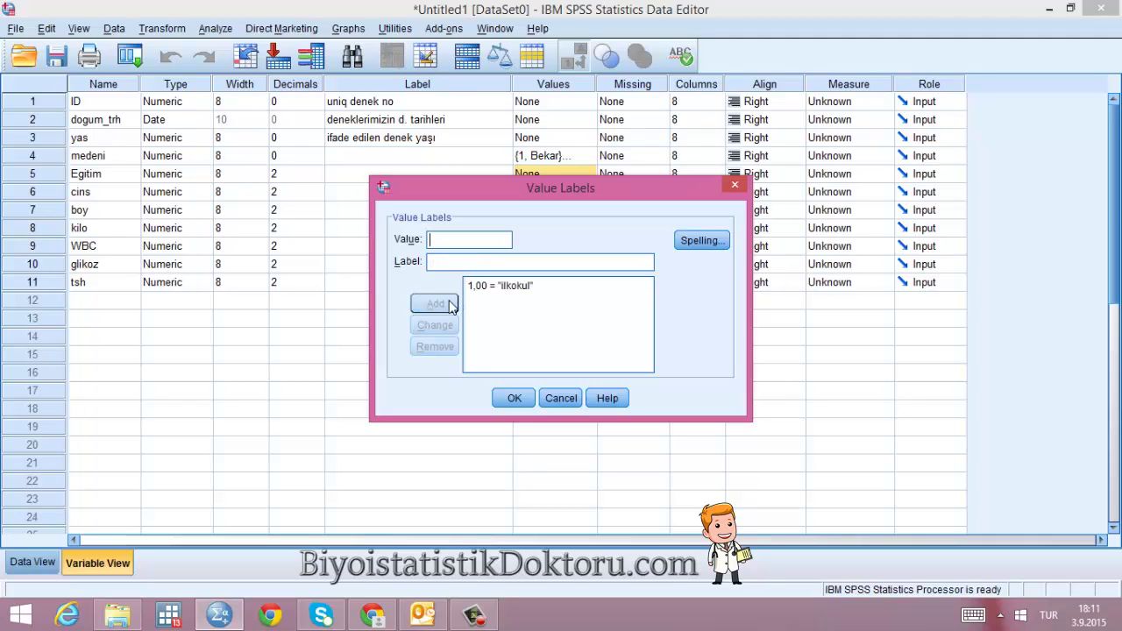
pyautogui.write('2Ortaokul')
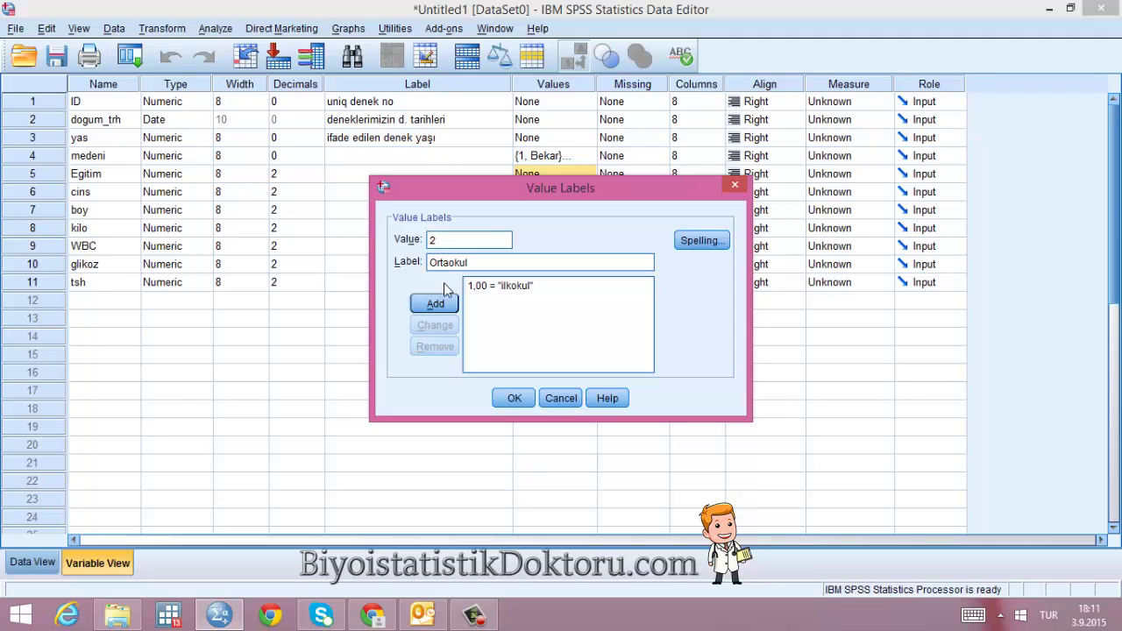
pyautogui.click(434, 304)
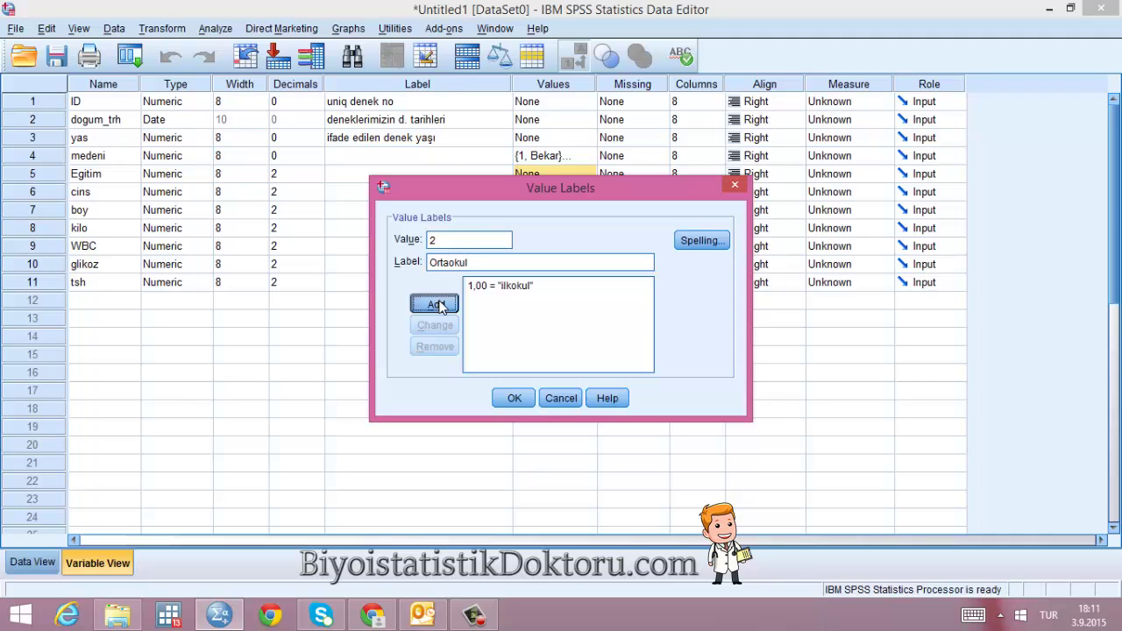
# - Add the Egitim value labels Lise for value 3 and üniversite for value 4
pyautogui.write('3')
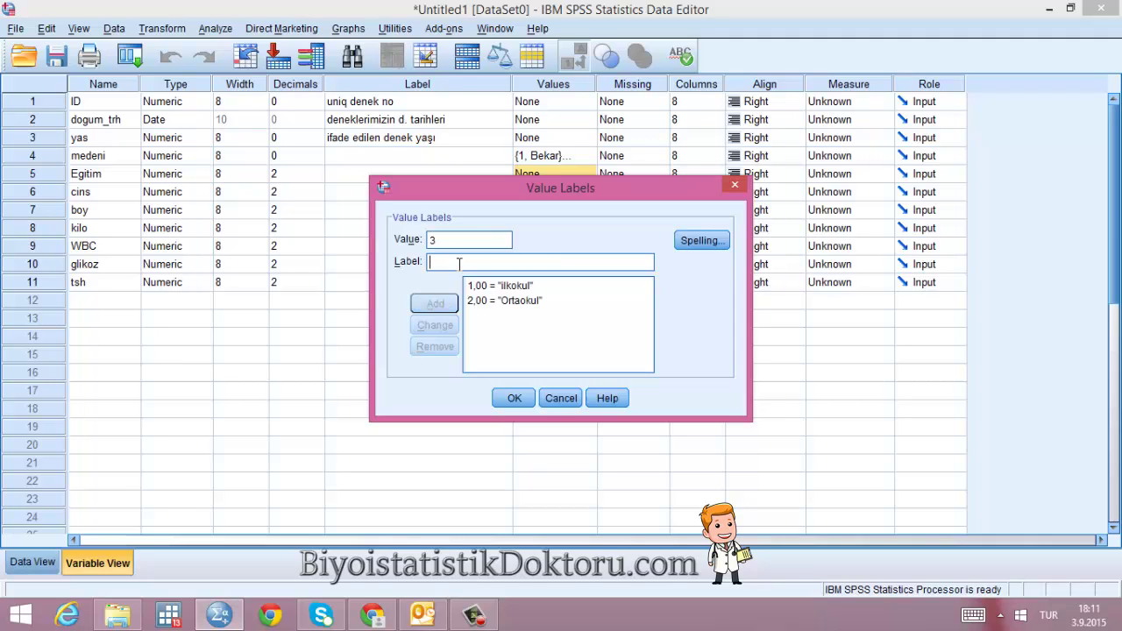
pyautogui.write('Lise')
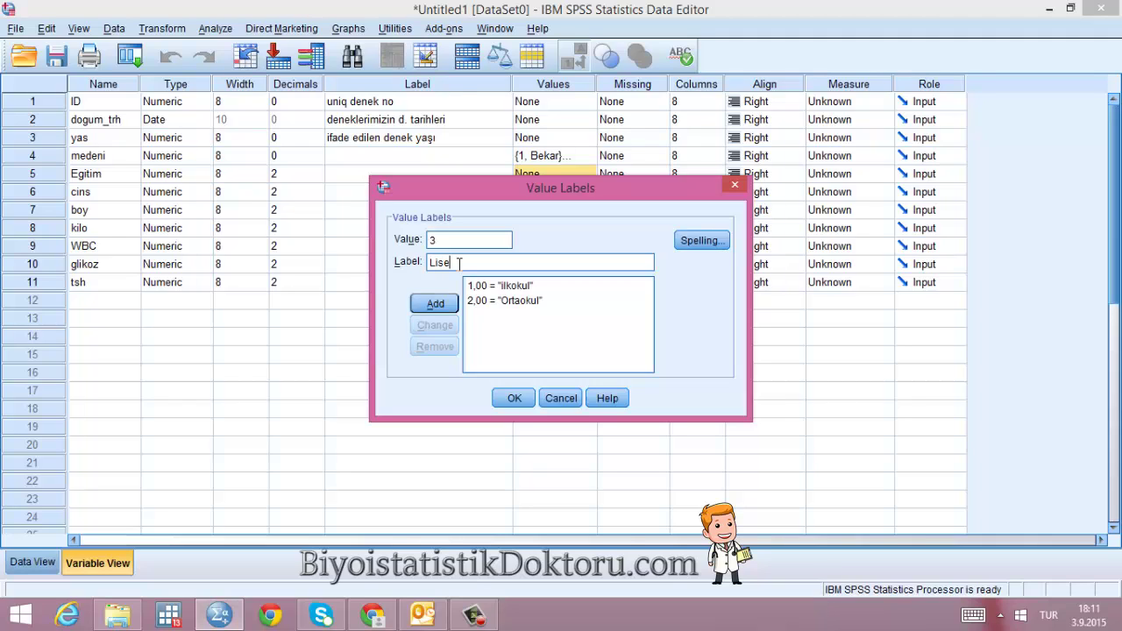
pyautogui.click(442, 305)
pyautogui.write('4')
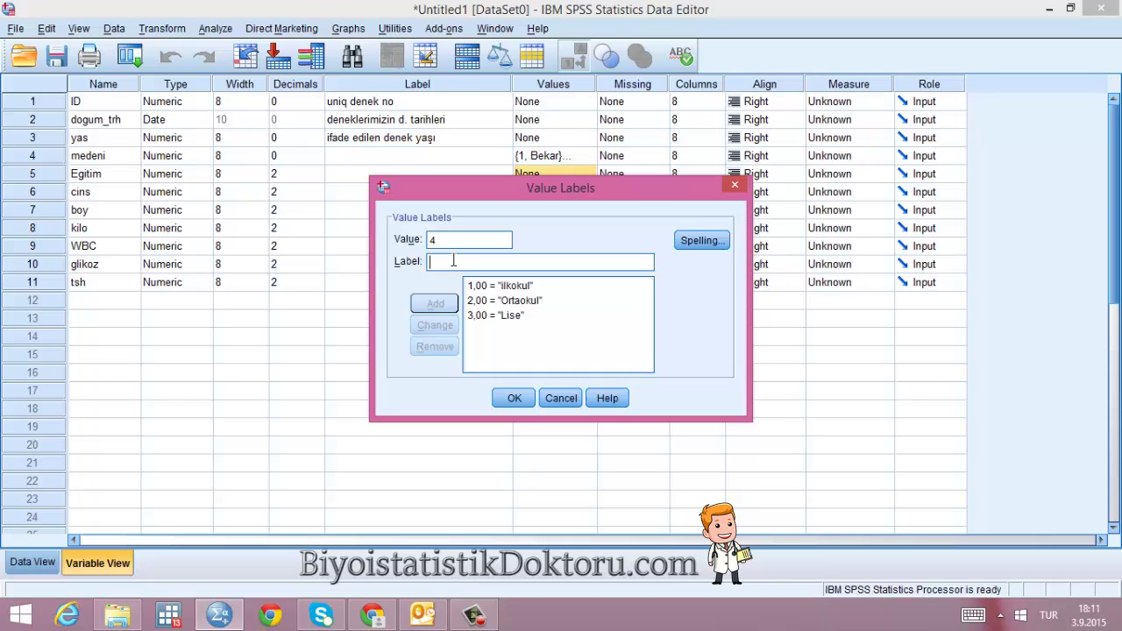
pyautogui.write('üni')
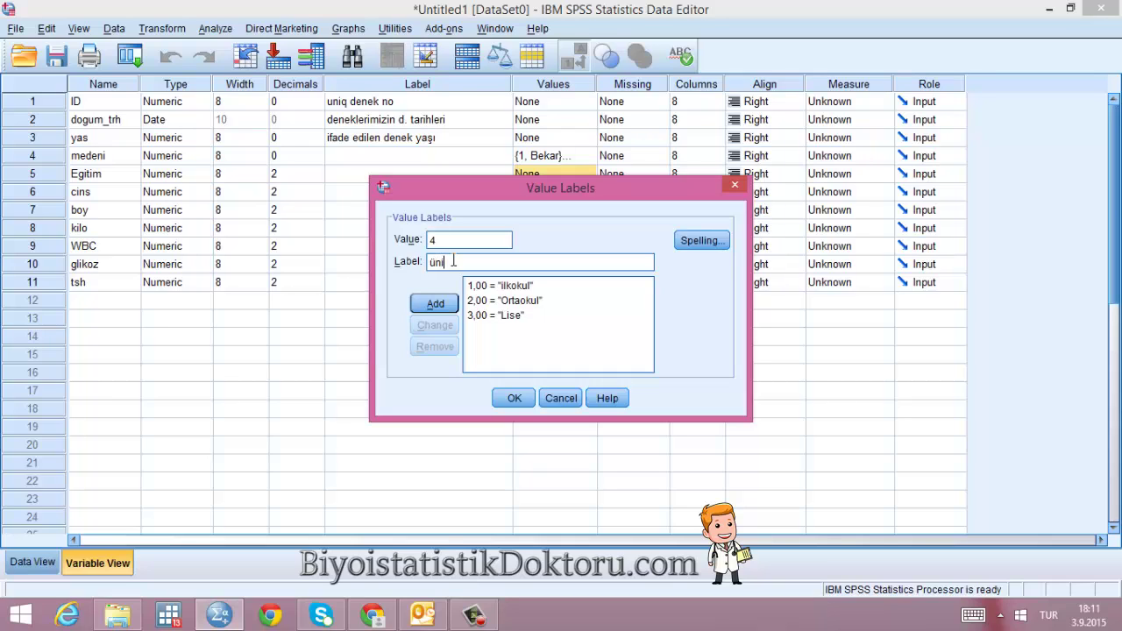
pyautogui.write('versite')
pyautogui.click(436, 303)
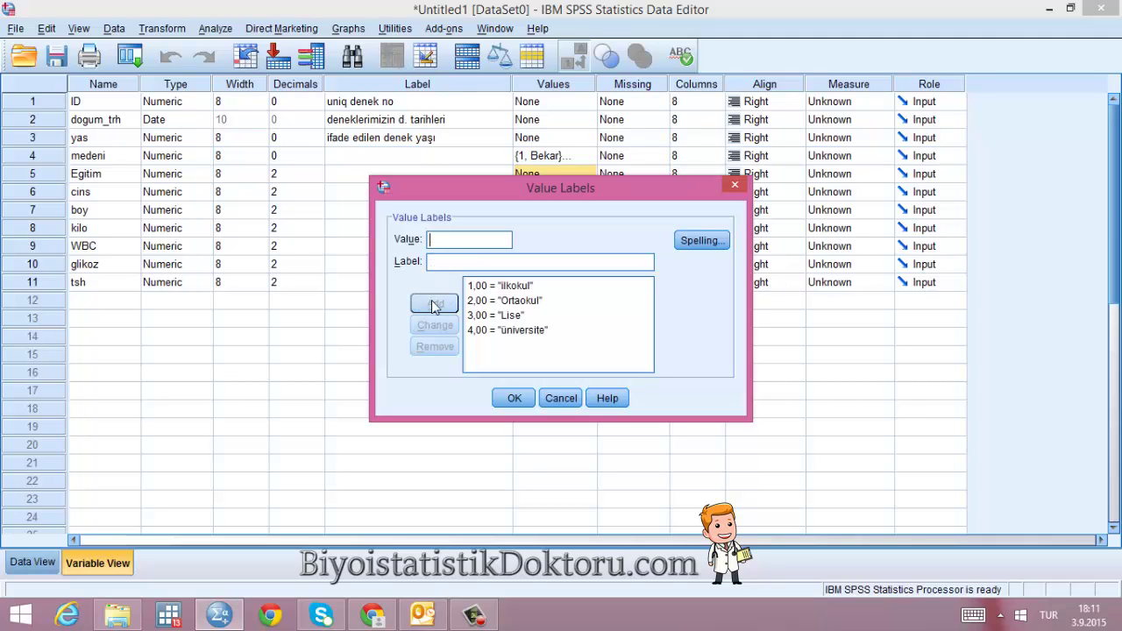
# - Add the label y.lisans ve üstü for value 5 and apply the Egitim value labels
pyautogui.write('5')
pyautogui.write('y.l')
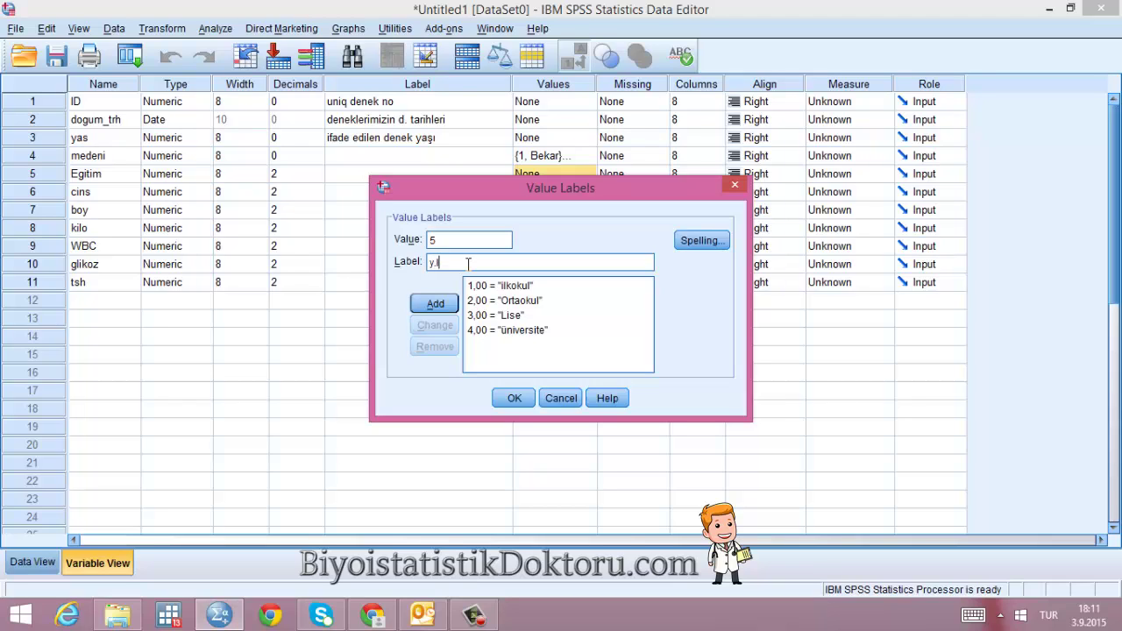
pyautogui.write('isans ve üstü')
pyautogui.click(435, 304)
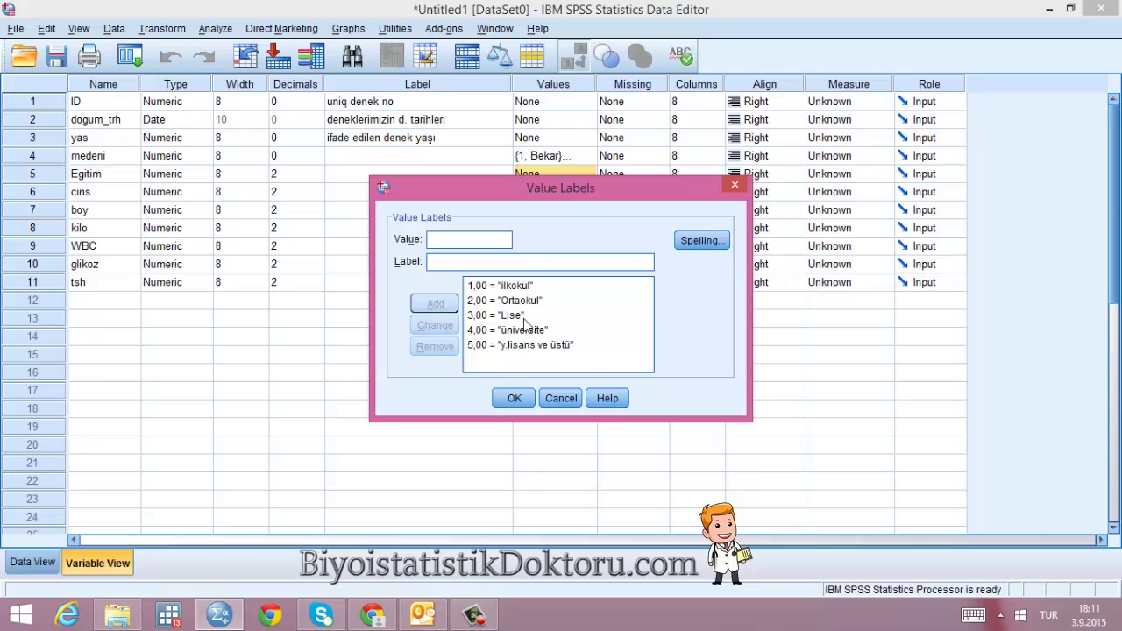
pyautogui.click(531, 401)
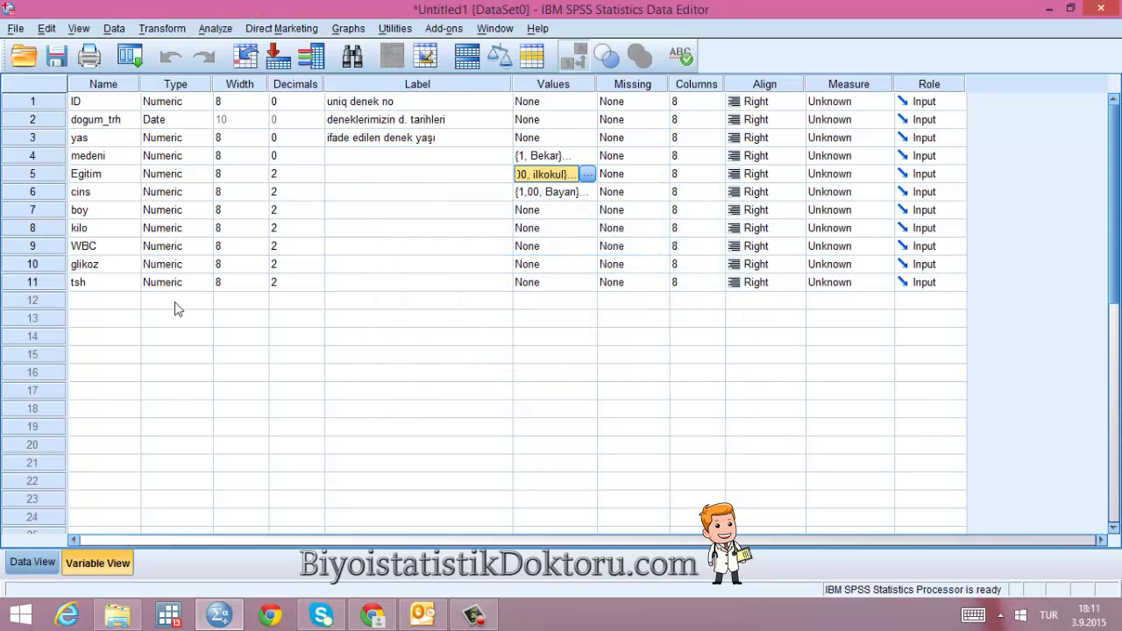
# - Create a new variable named evre in the first empty row below tsh
pyautogui.click(130, 309)
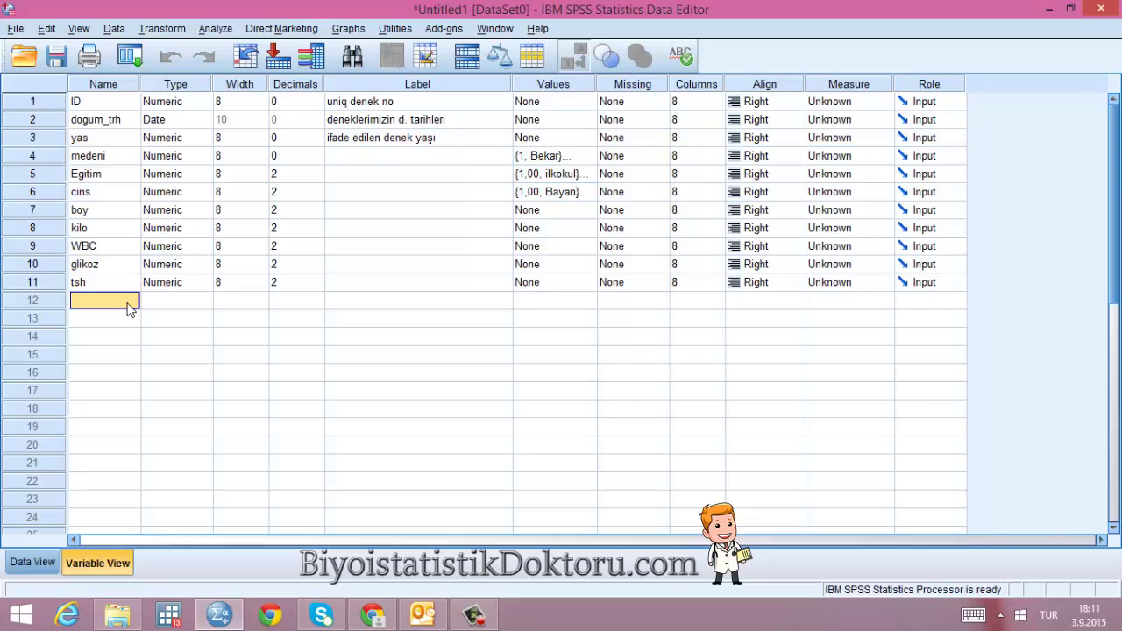
pyautogui.write('evre')
pyautogui.click(184, 304)
# - Open the value labels of evre and add 1.Evre for value 1 and 2.Evre for value 2
pyautogui.click(584, 303)
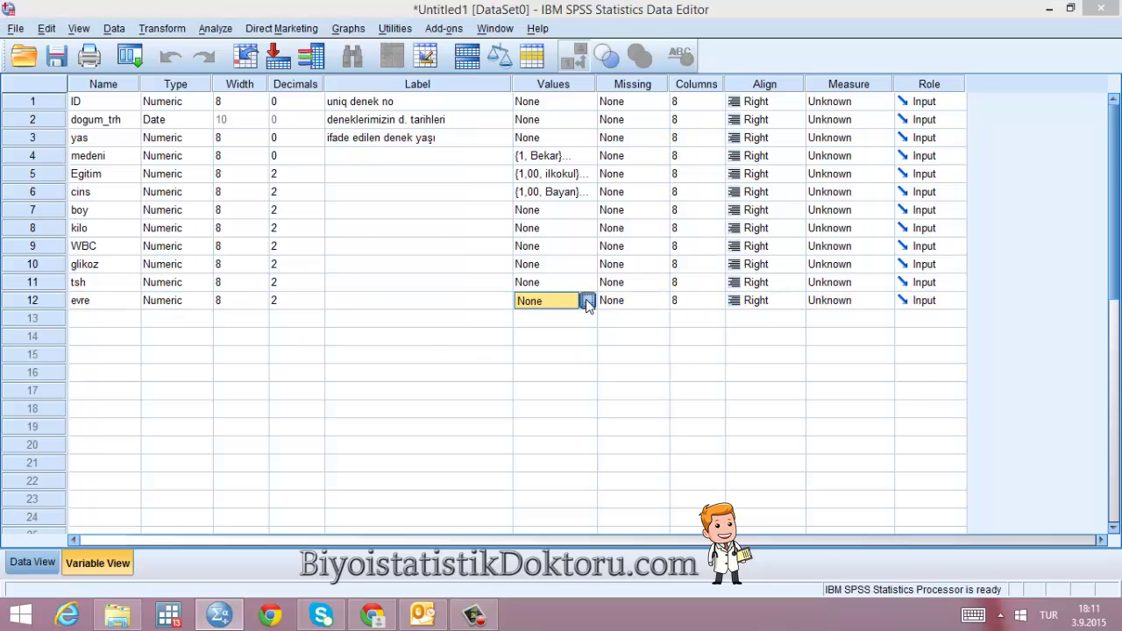
pyautogui.click(587, 300)
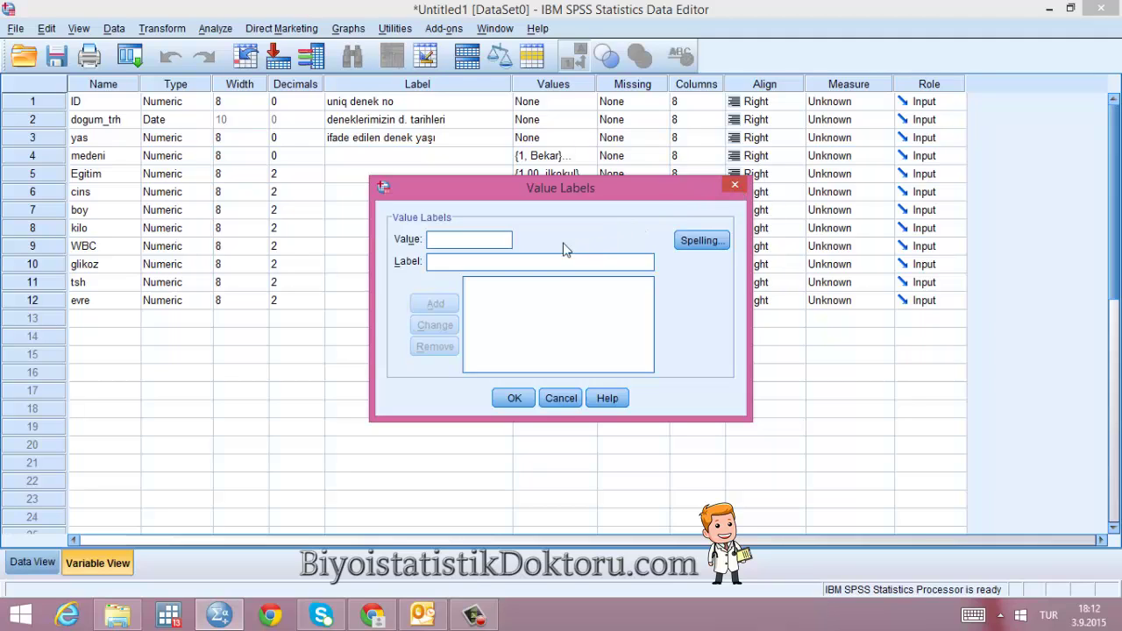
pyautogui.write('11.Evre')
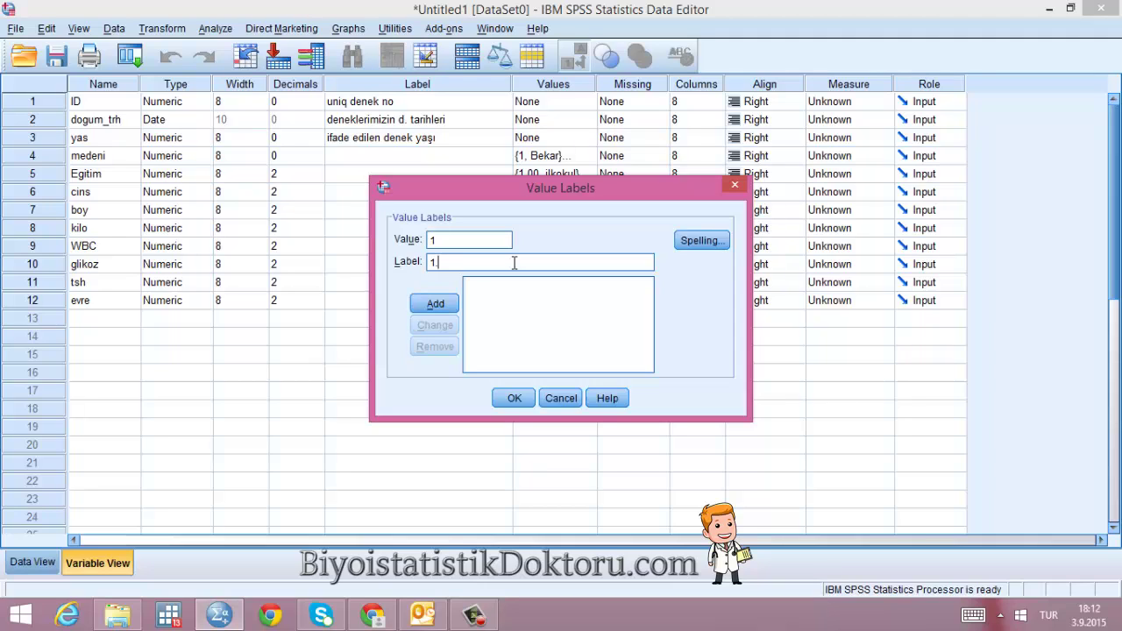
pyautogui.click(449, 302)
pyautogui.write('2')
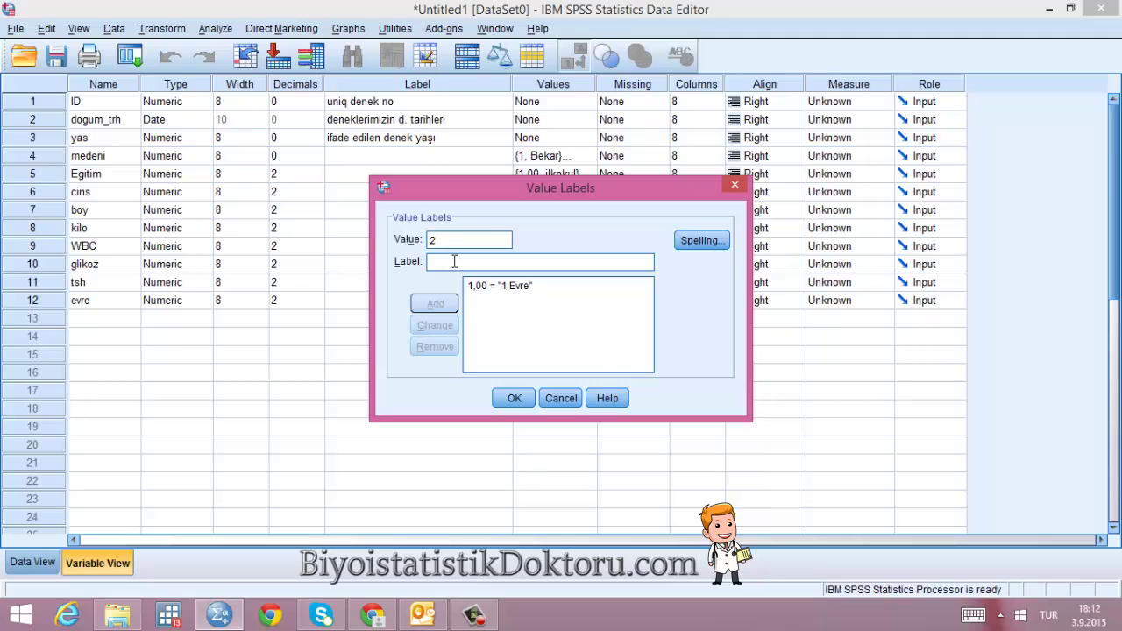
pyautogui.write('2')
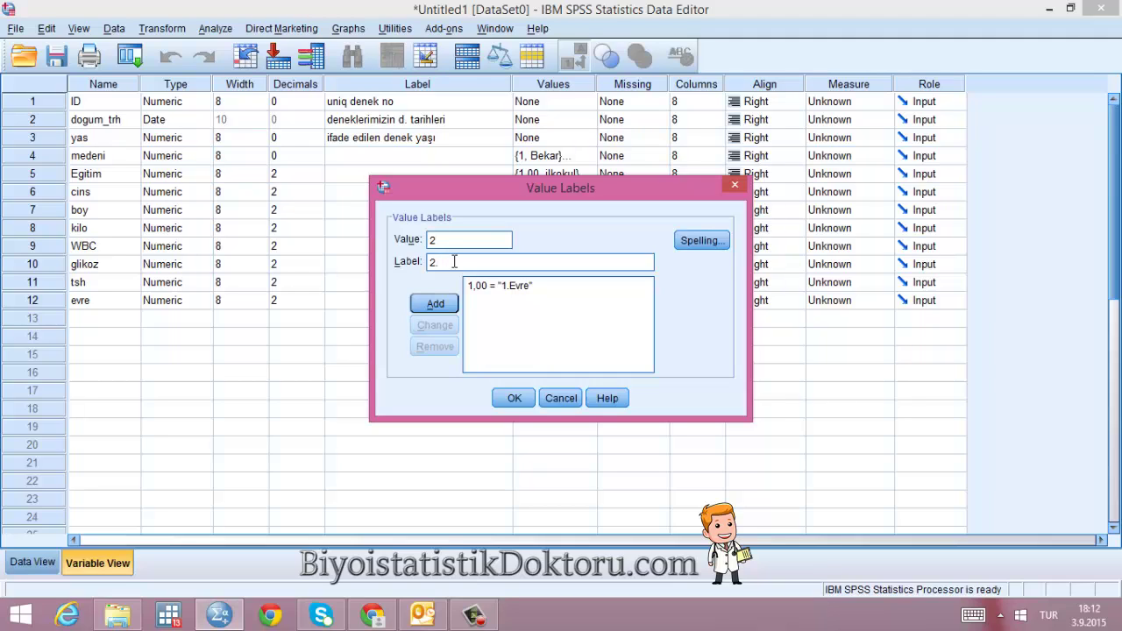
pyautogui.write('.Evre')
pyautogui.click(434, 303)
# - Add the label 3.Evre for value 3 and apply the value labels of evre
pyautogui.write('3')
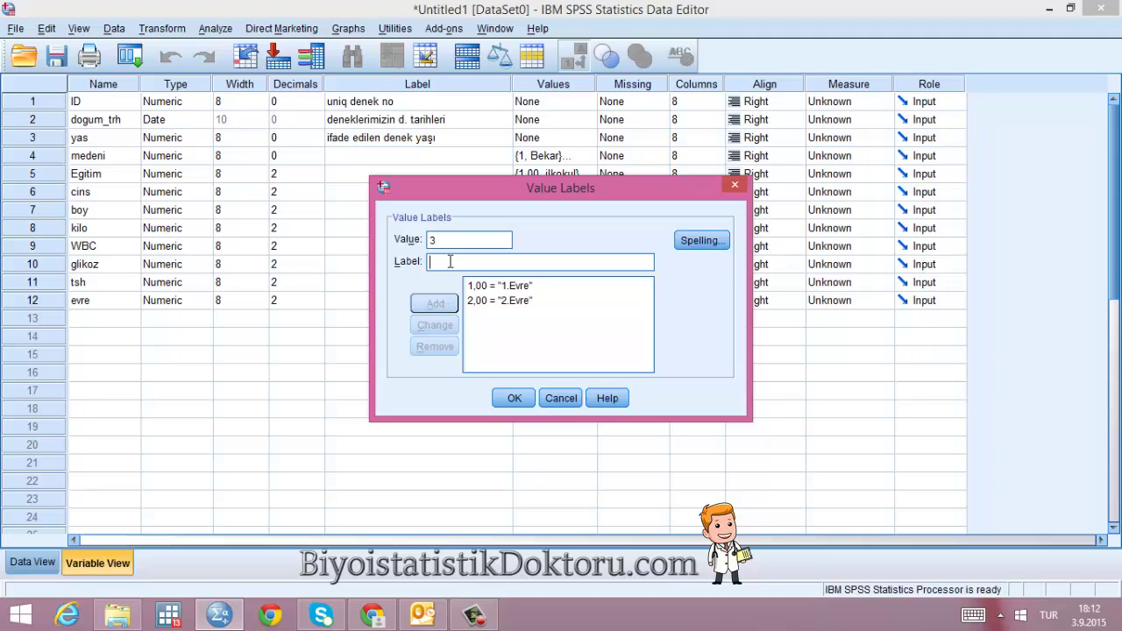
pyautogui.write('3.g')
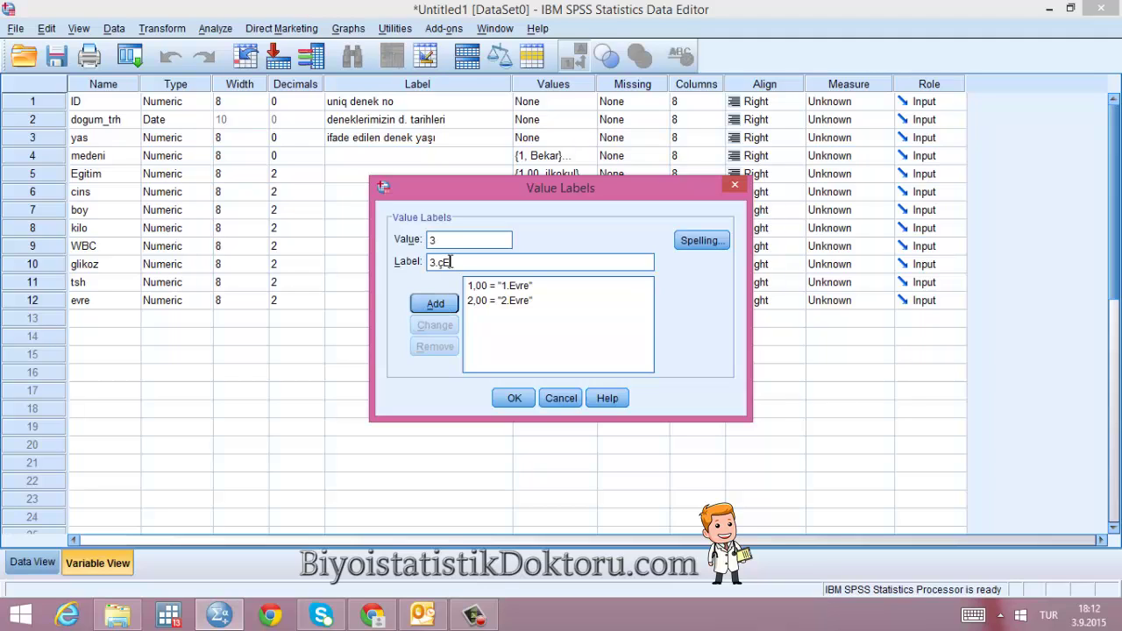
pyautogui.write('vre')
pyautogui.click(441, 262)
pyautogui.press('BackSpace')
pyautogui.click(435, 303)
pyautogui.click(515, 399)
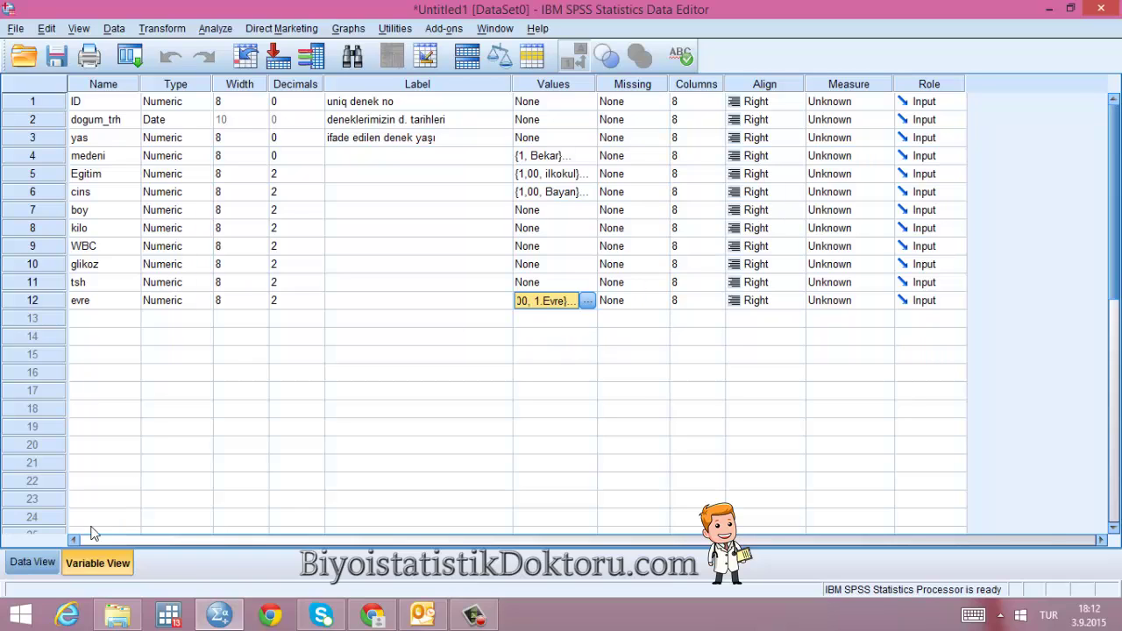
# - Enter the boy values 187, 145,23 and 167,145 for records one to three in the data sheet
pyautogui.click(55, 561)
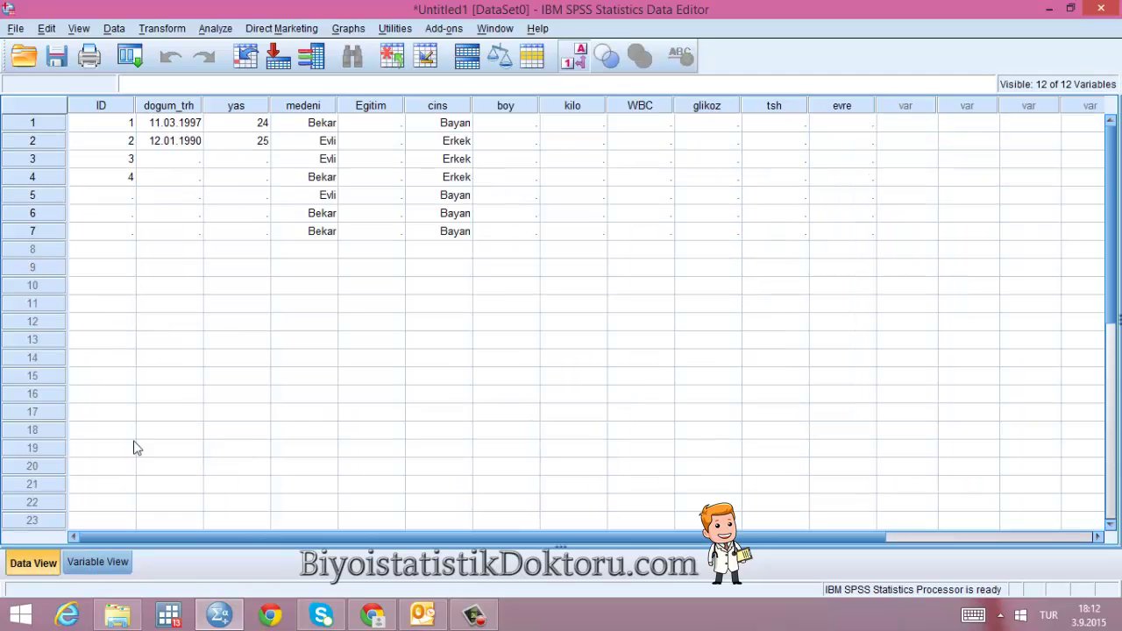
pyautogui.click(523, 127)
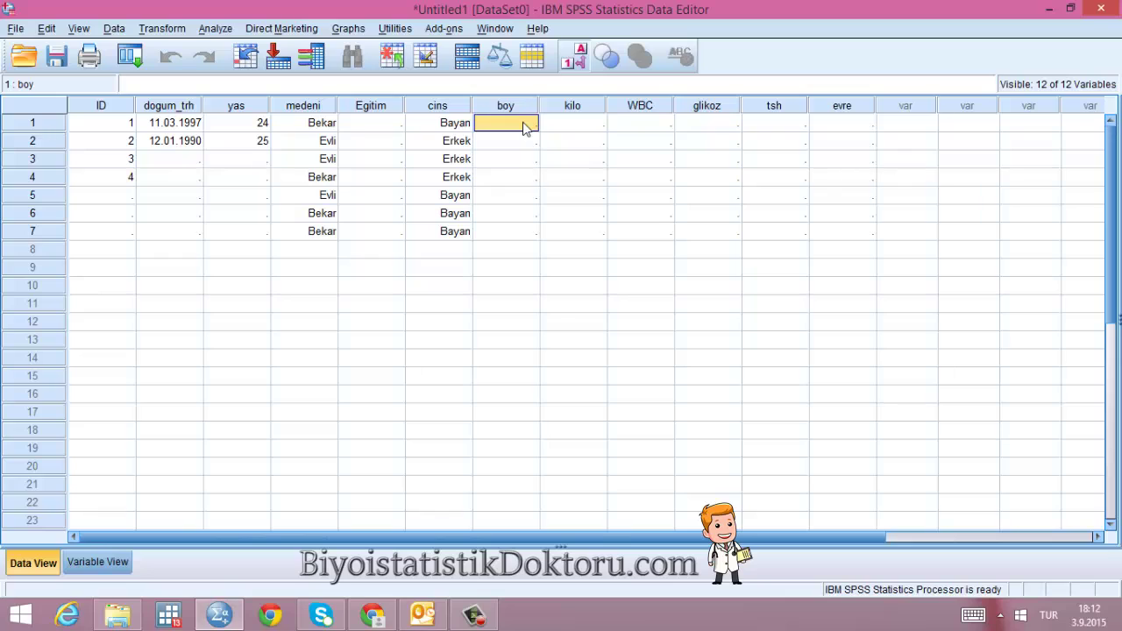
pyautogui.write('187')
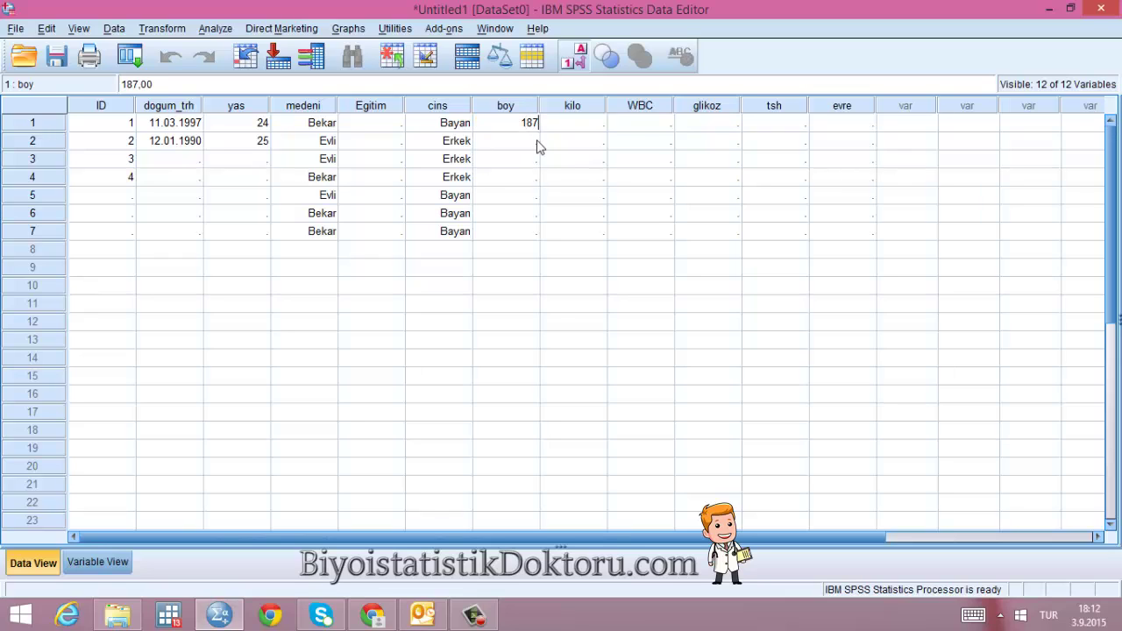
pyautogui.click(535, 141)
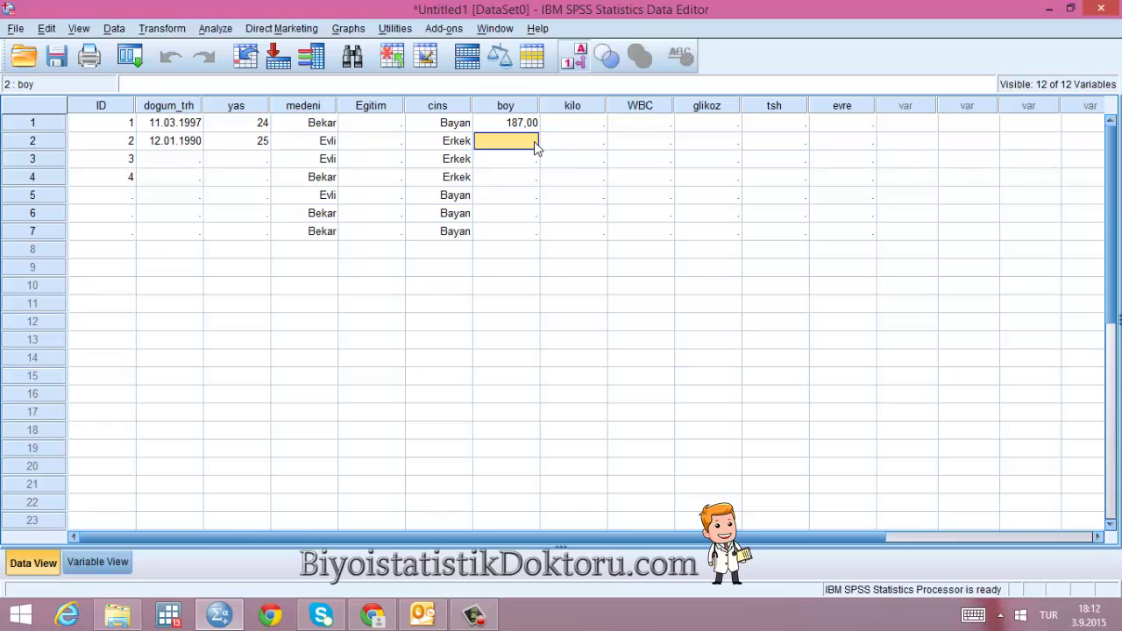
pyautogui.write('145')
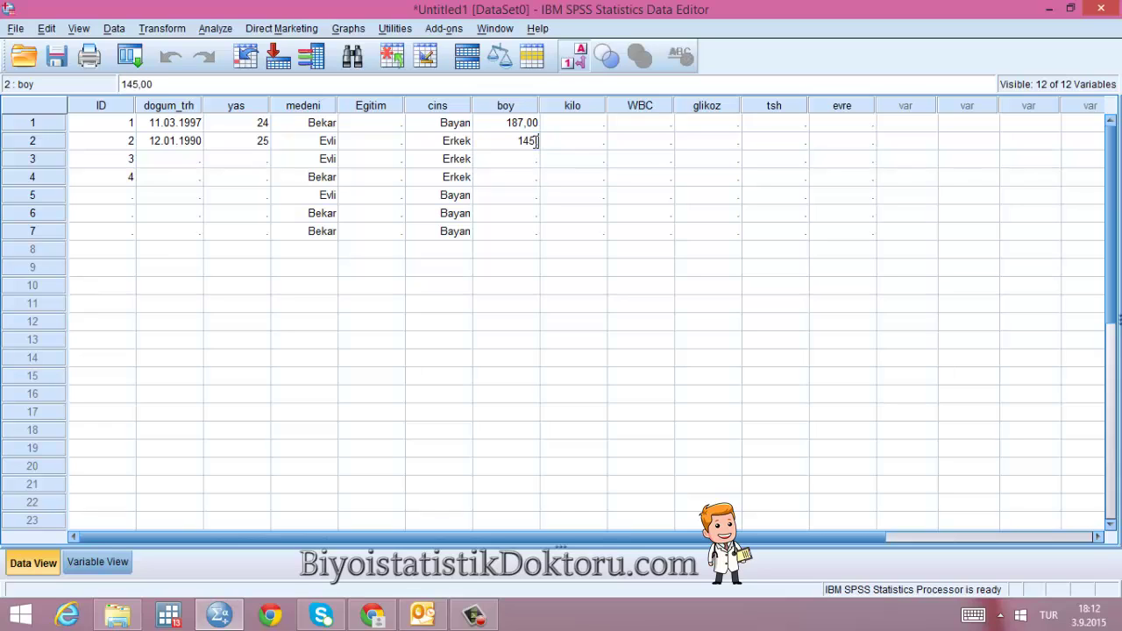
pyautogui.write(',23')
pyautogui.click(528, 166)
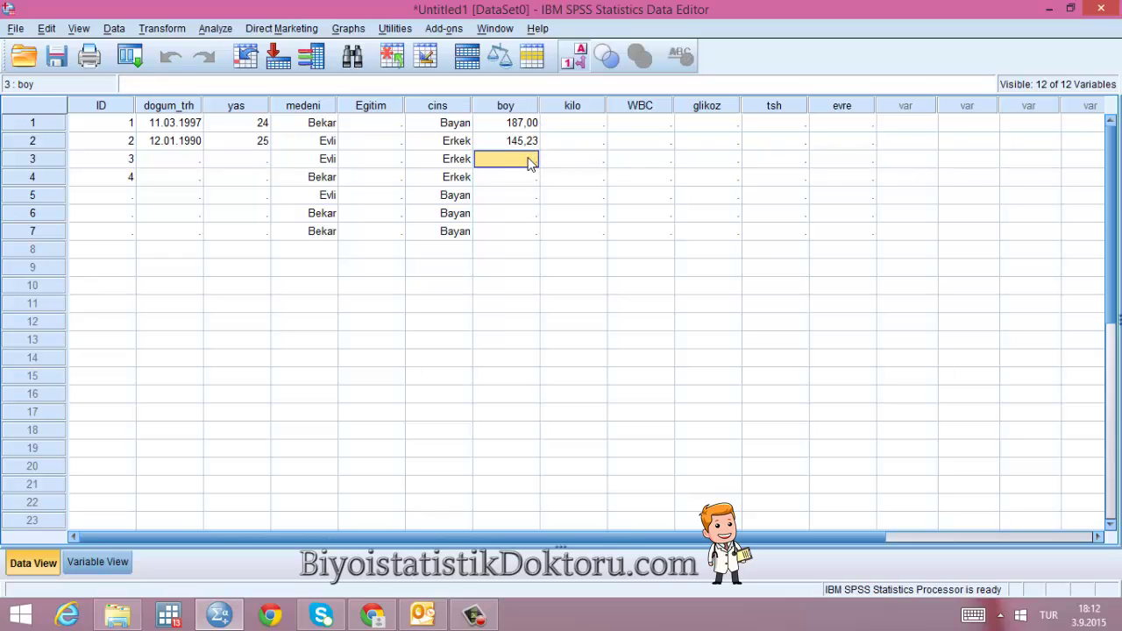
pyautogui.write('167,1')
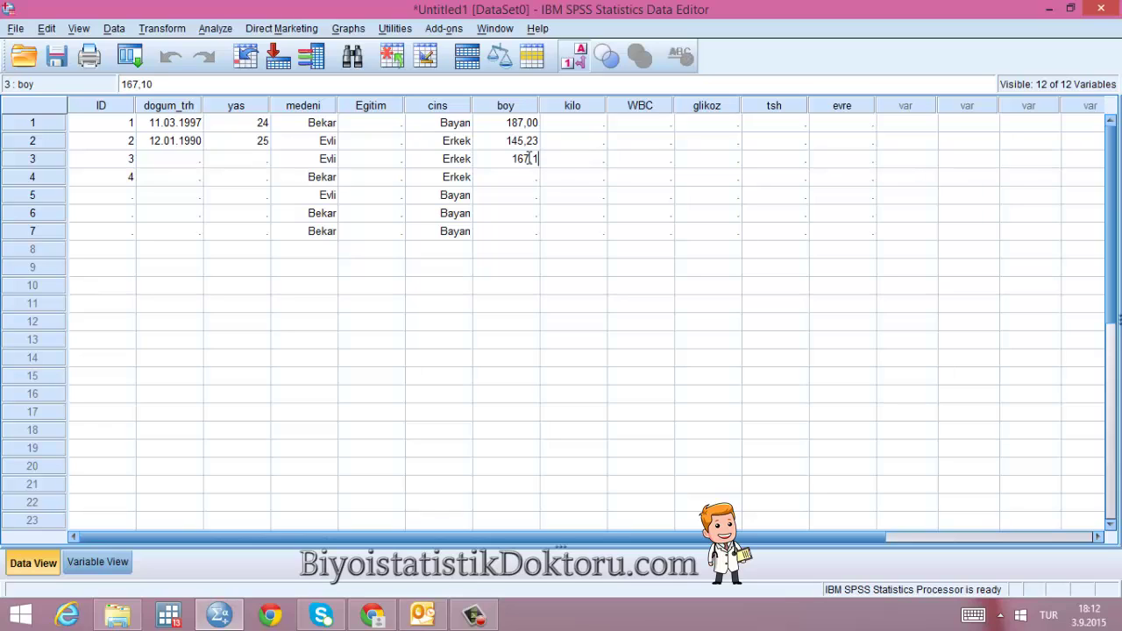
pyautogui.write('45')
pyautogui.click(516, 176)
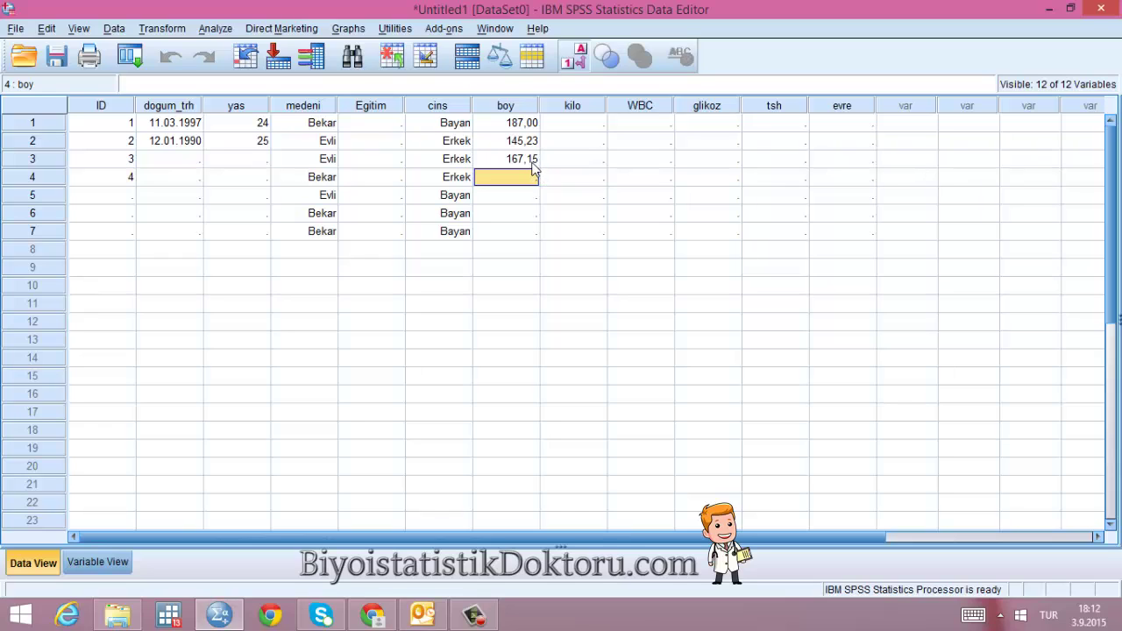
# - Set the decimals of the boy variable to 3 and return to the data sheet
pyautogui.click(110, 561)
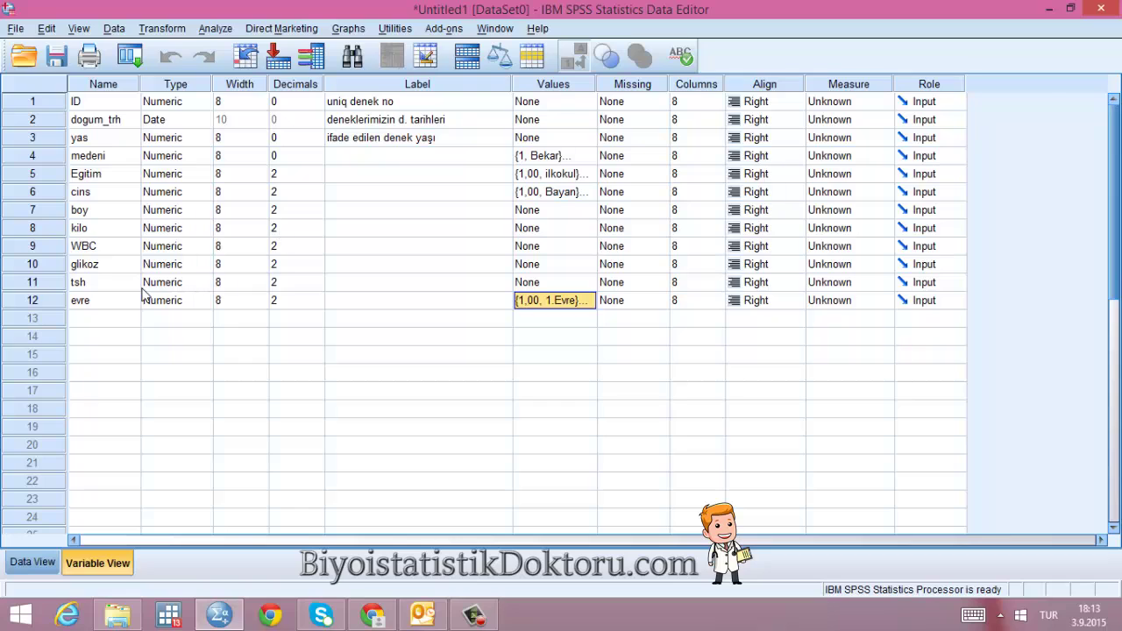
pyautogui.click(314, 211)
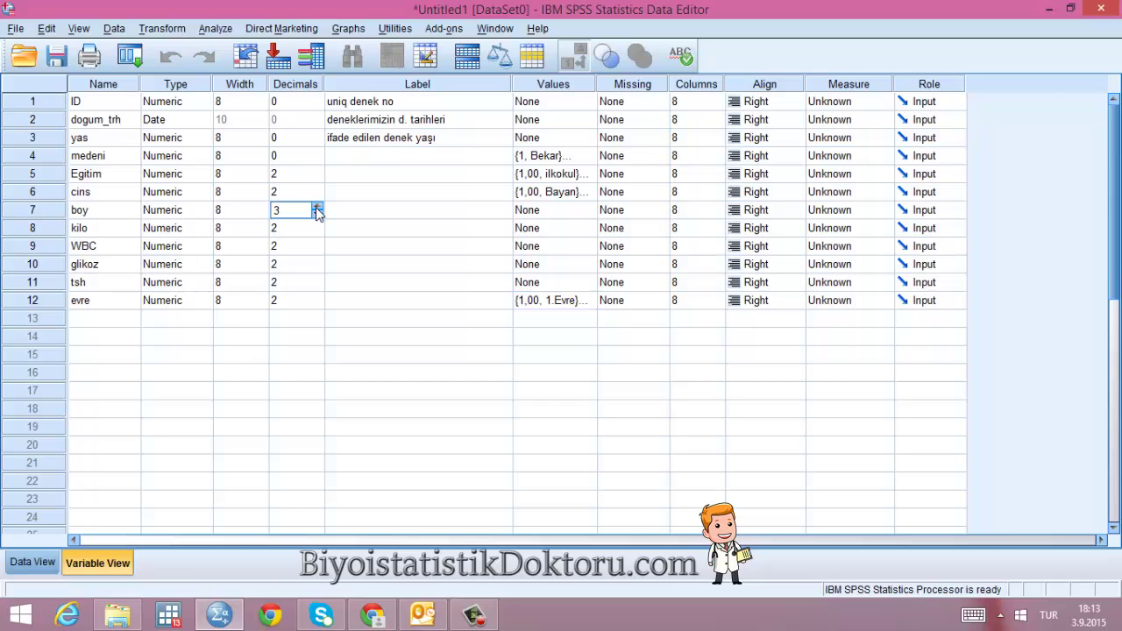
pyautogui.click(50, 563)
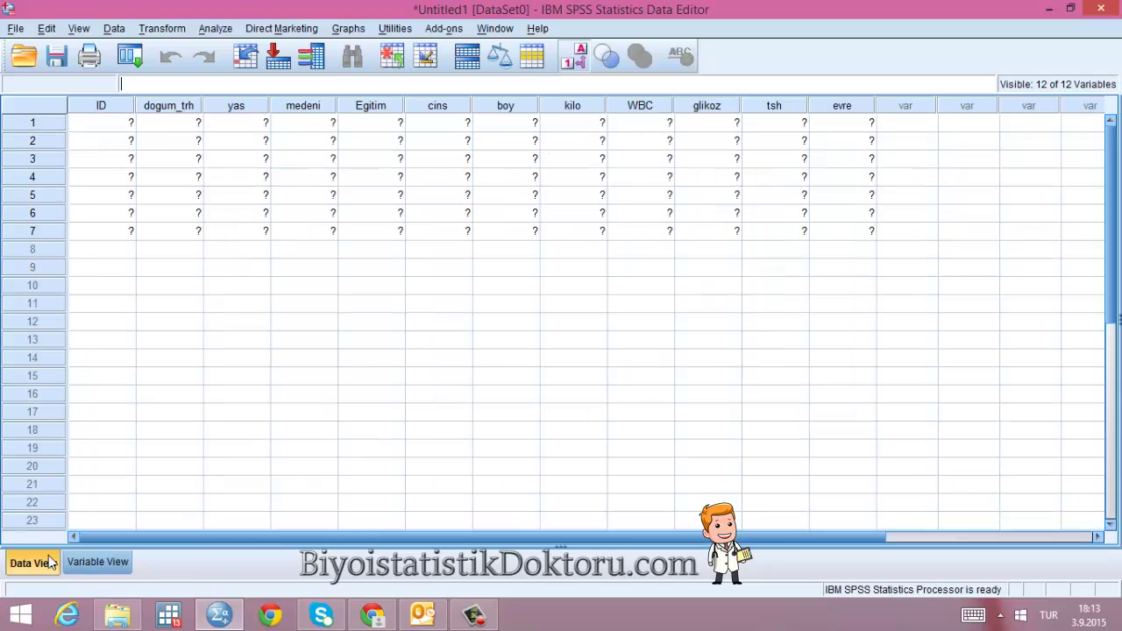
# - Enter the boy values 180 for record four and 200 for record five
pyautogui.click(523, 178)
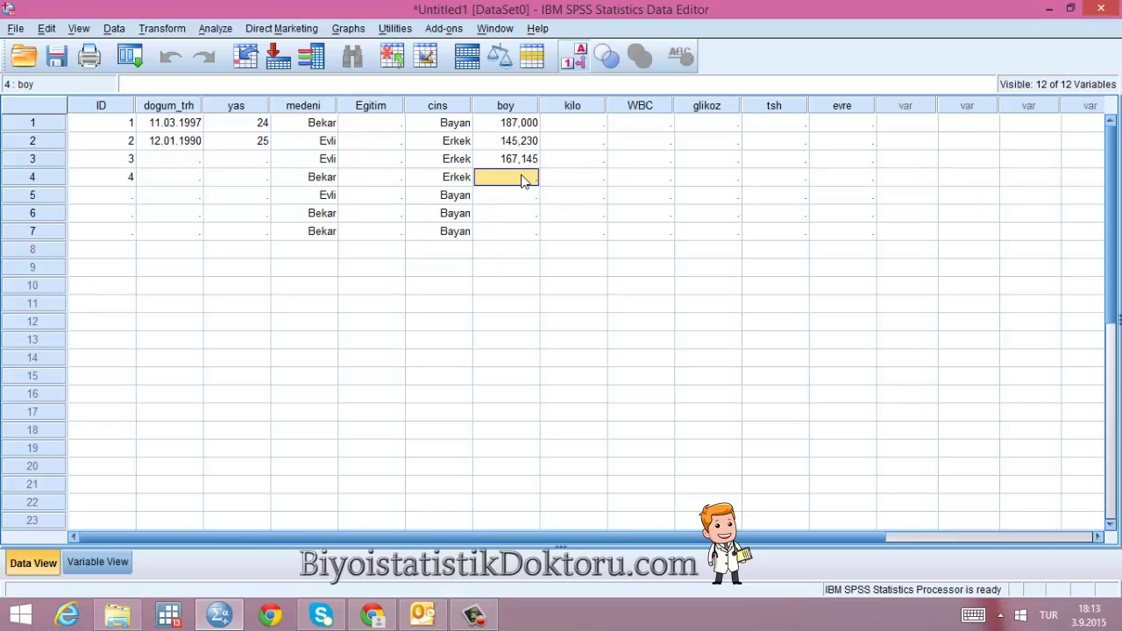
pyautogui.write('180')
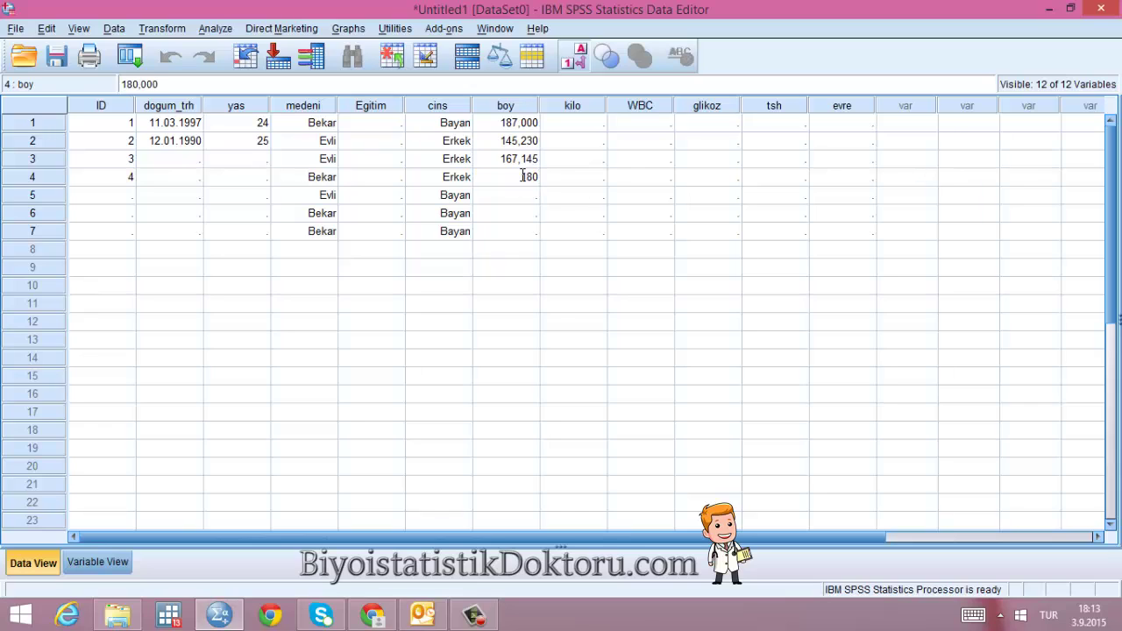
pyautogui.click(533, 191)
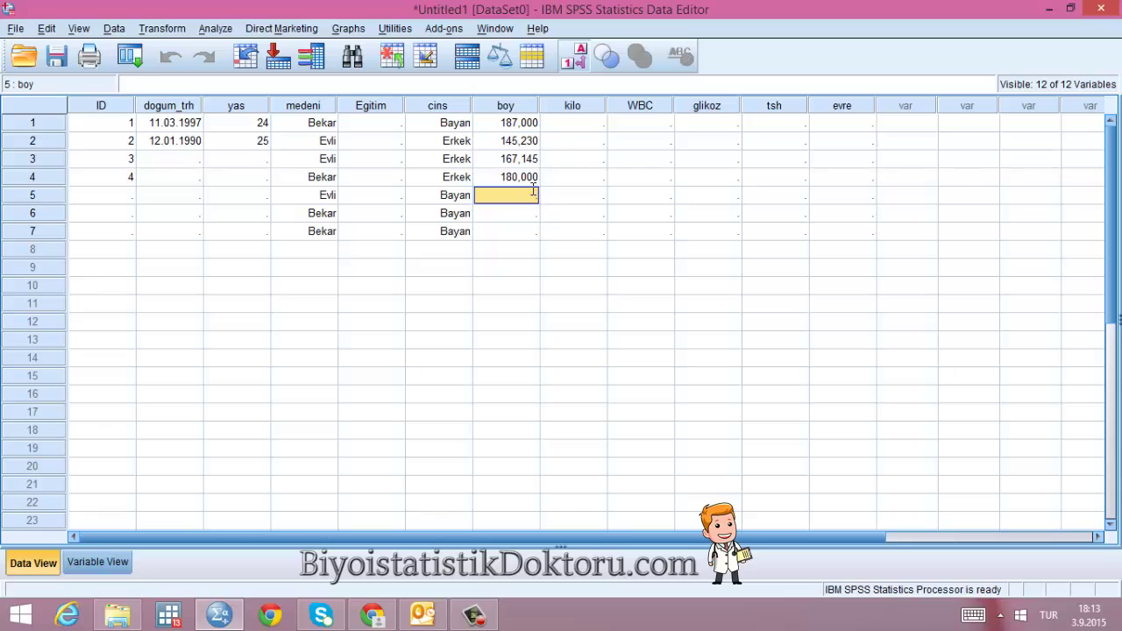
pyautogui.write('2000')
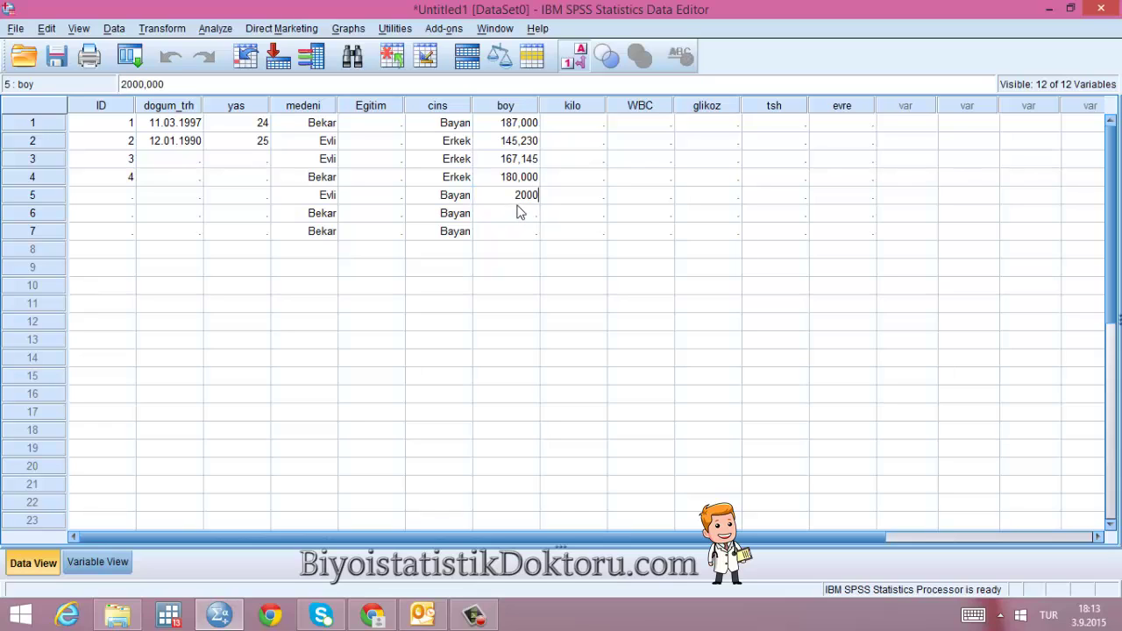
pyautogui.click(516, 210)
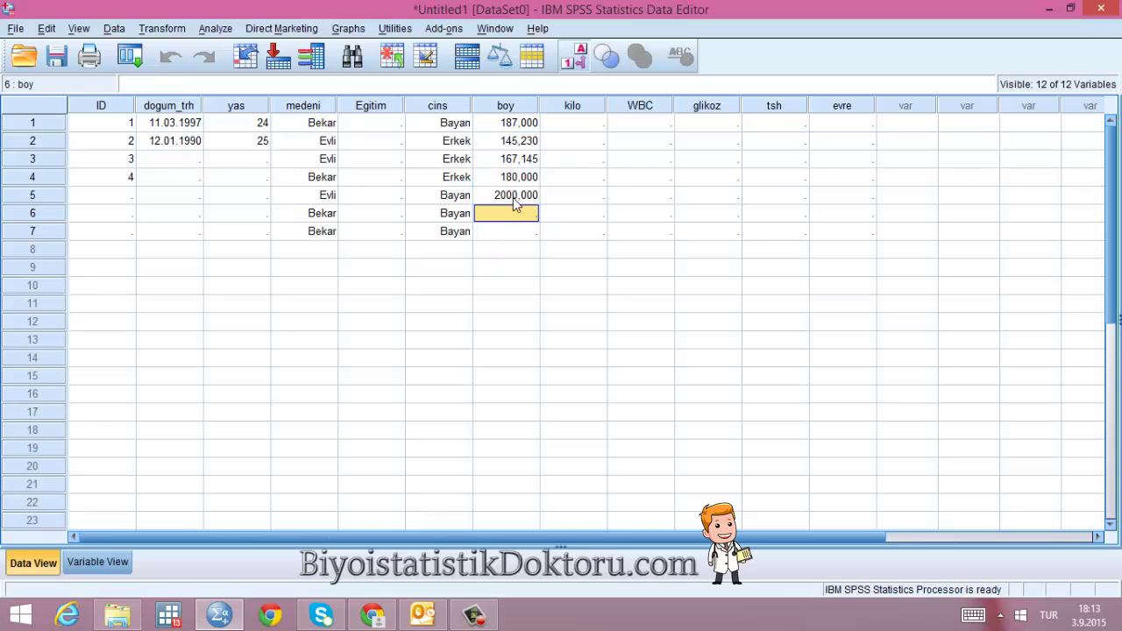
pyautogui.click(514, 198)
pyautogui.doubleClick(517, 196)
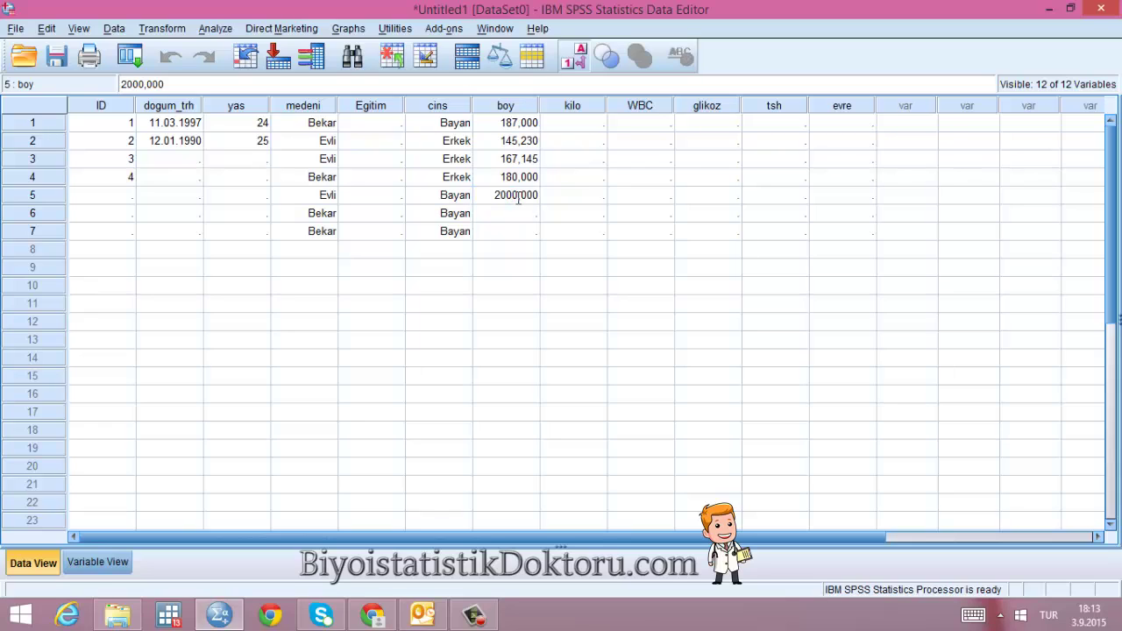
pyautogui.press('BackSpace')
pyautogui.click(529, 218)
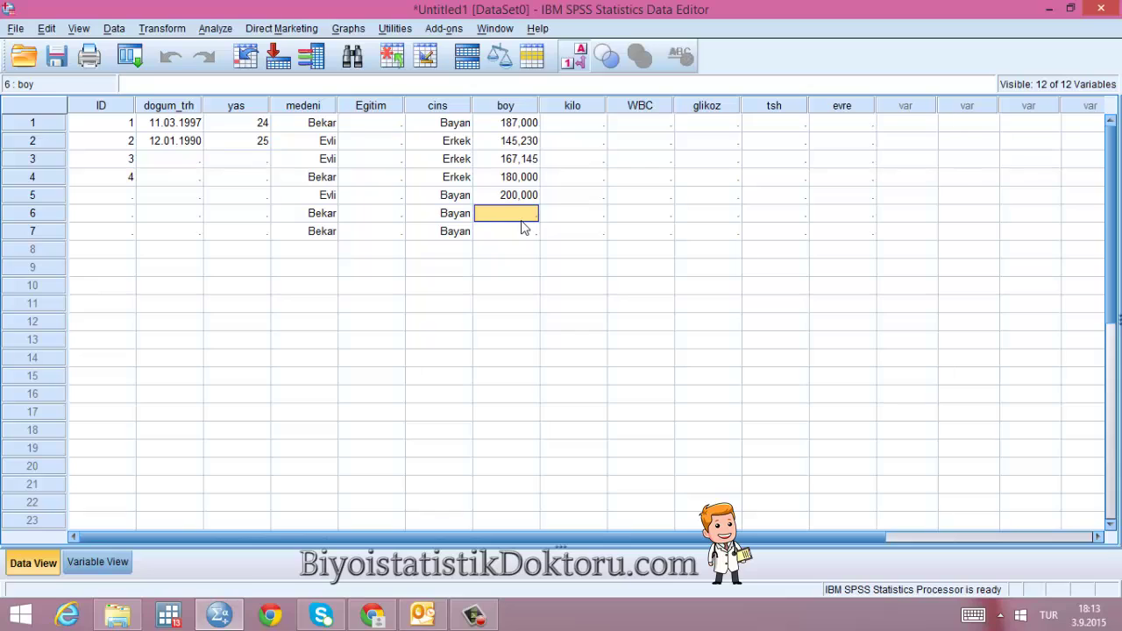
# - Enter the boy values 198,012 for record six and 189,234 for record seven
pyautogui.write('198,')
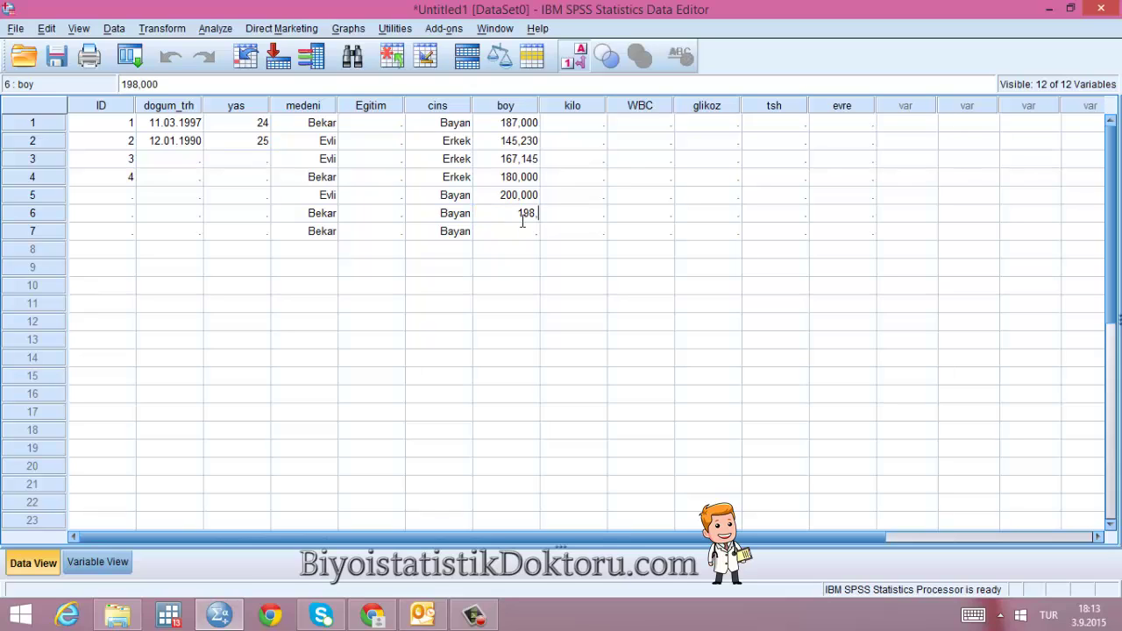
pyautogui.write('012')
pyautogui.press('Return')
pyautogui.write('189,234')
pyautogui.press('Return')
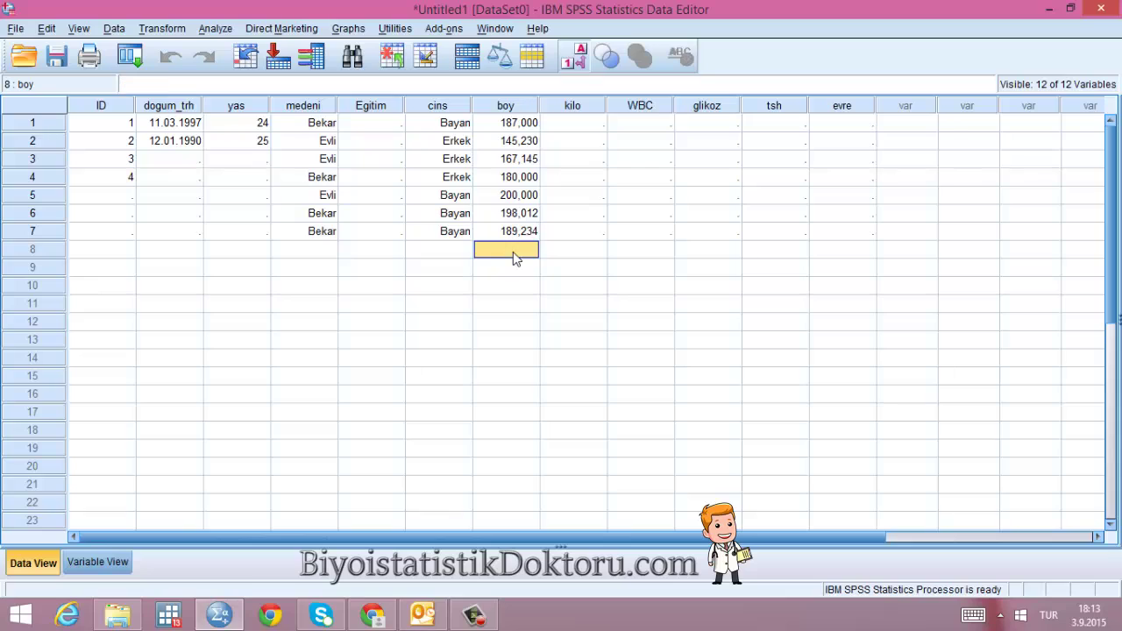
# - Enter the kilo values 65 for record one and 67 for record two
pyautogui.click(576, 128)
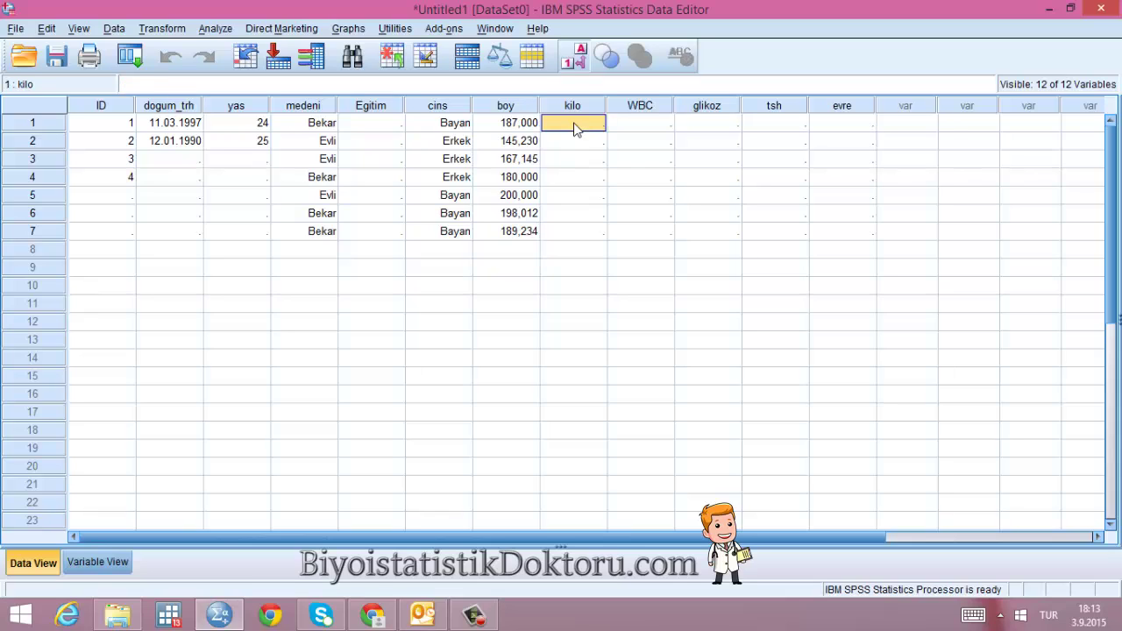
pyautogui.write('100')
pyautogui.press('BackSpace')
pyautogui.press('BackSpace')
pyautogui.press('BackSpace')
pyautogui.write('65')
pyautogui.click(584, 142)
pyautogui.write('365')
pyautogui.press('BackSpace')
pyautogui.write('67')
pyautogui.moveTo(582, 140); pyautogui.dragTo(611, 141)
pyautogui.write('67')
# - Enter the kilo values 68, 98, 97, 91 and 49 for records three to seven
pyautogui.click(593, 164)
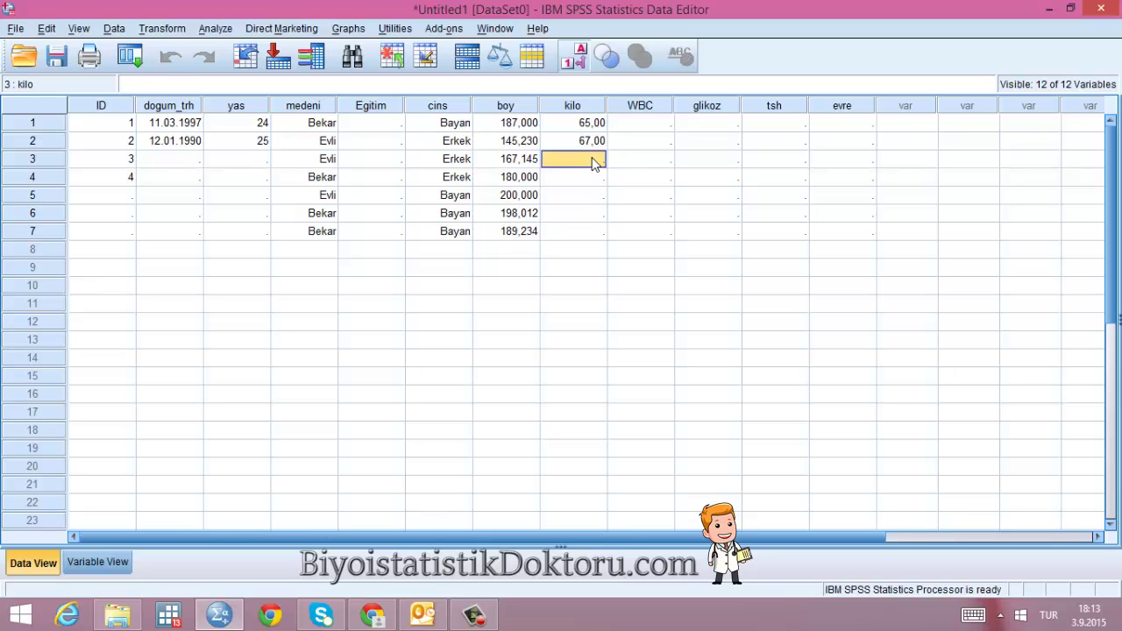
pyautogui.write('68')
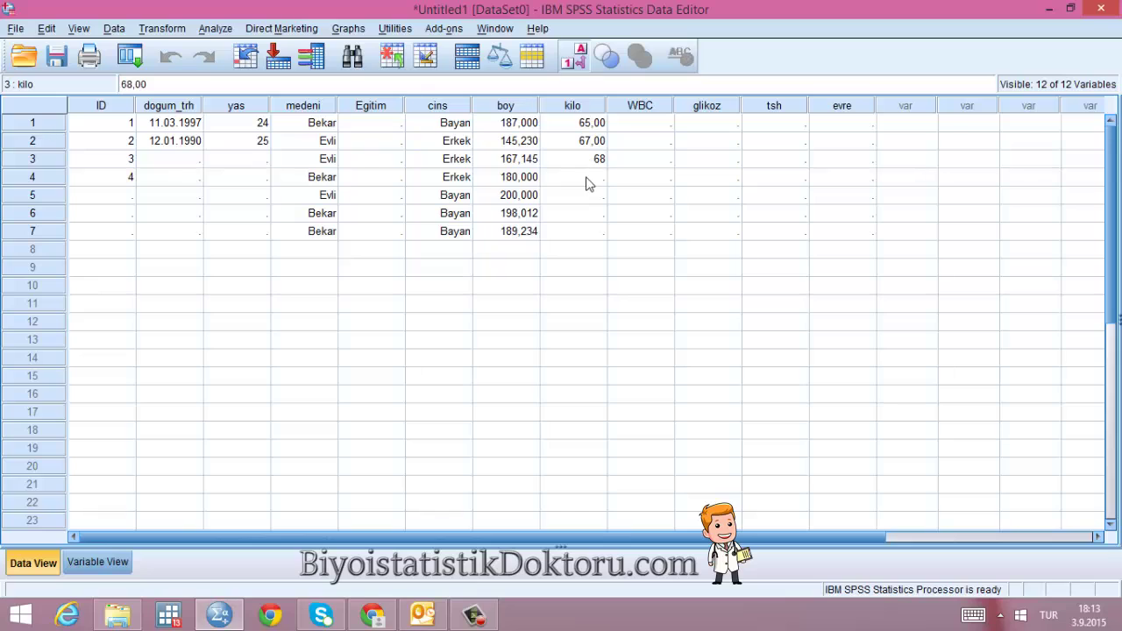
pyautogui.click(587, 182)
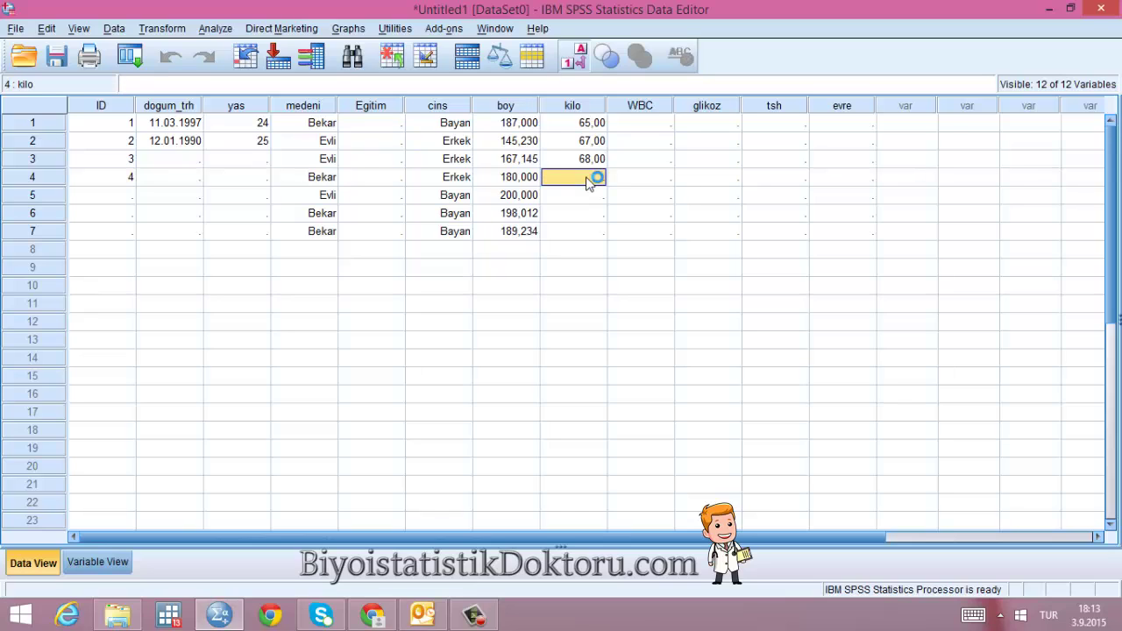
pyautogui.write('98')
pyautogui.click(588, 201)
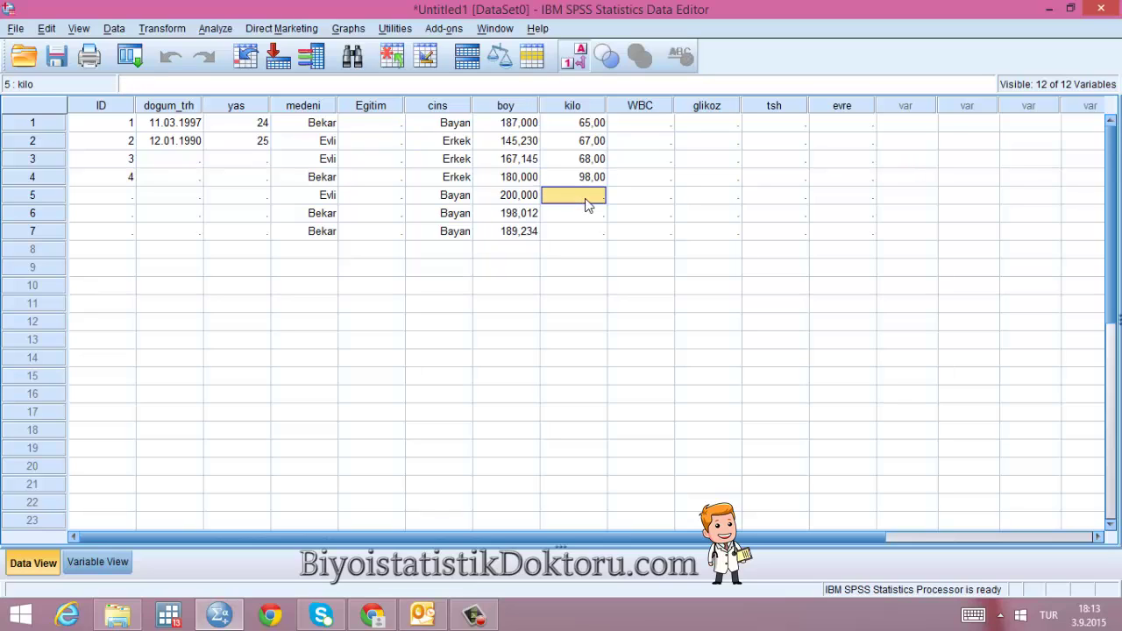
pyautogui.write('97')
pyautogui.click(585, 215)
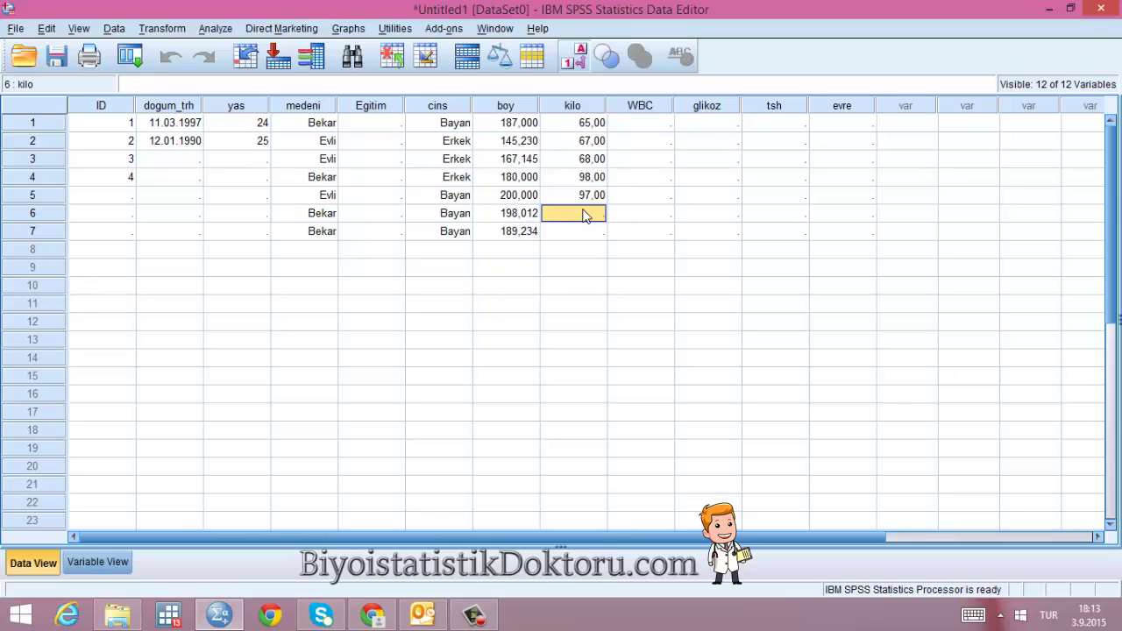
pyautogui.write('91')
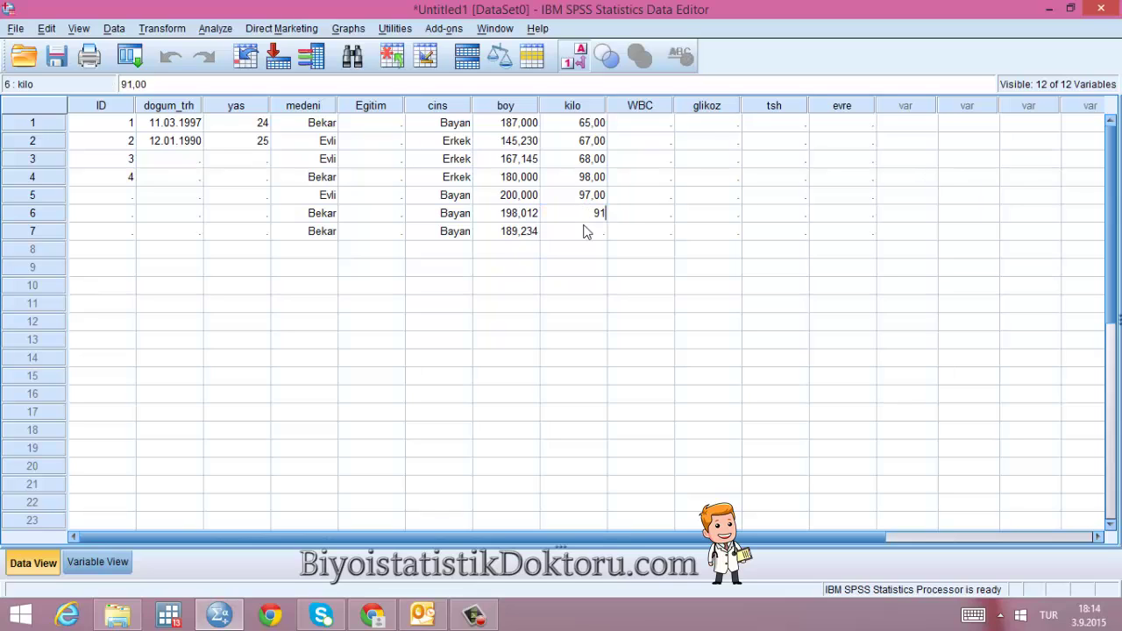
pyautogui.click(586, 237)
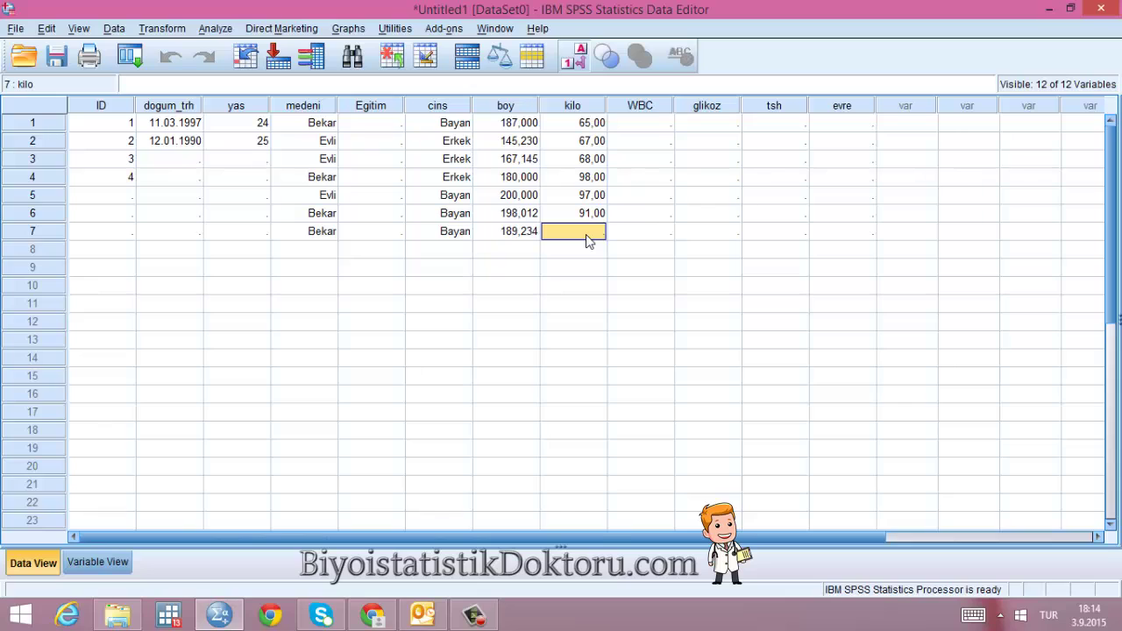
pyautogui.write('49')
pyautogui.click(589, 253)
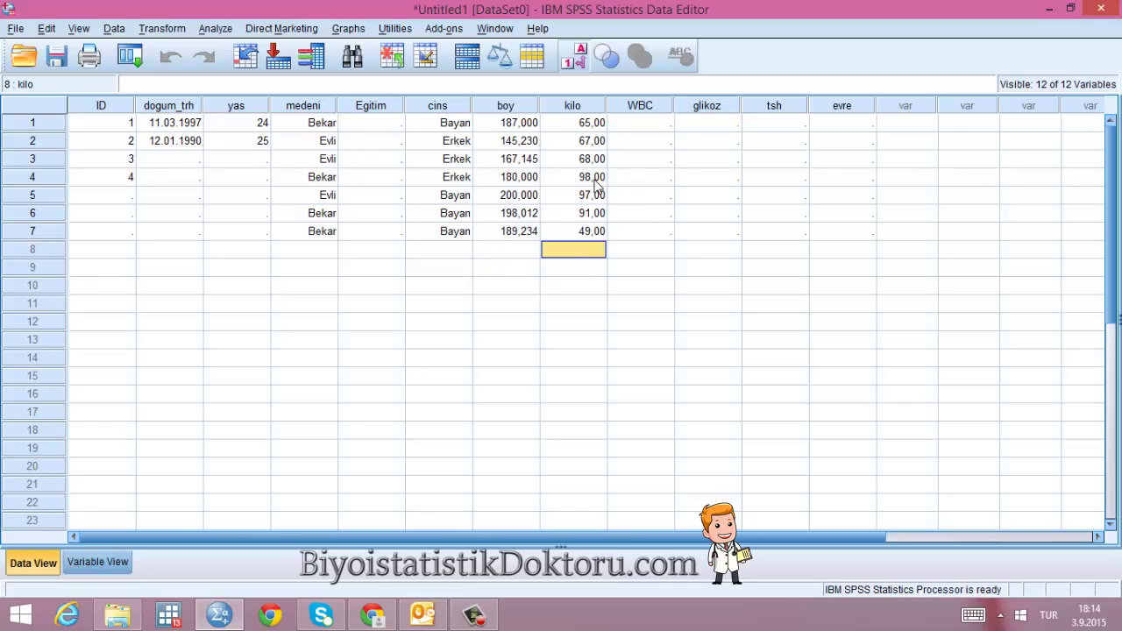
# - Enter the WBC values 1, 3 and 2 for records one to three
pyautogui.click(624, 127)
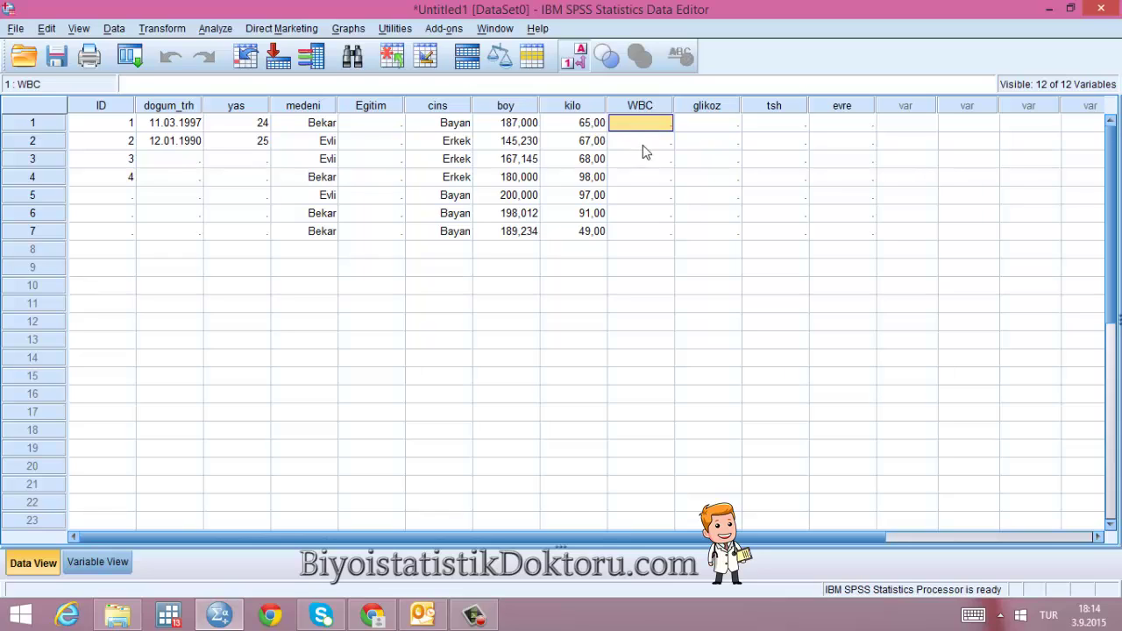
pyautogui.write('1')
pyautogui.click(651, 143)
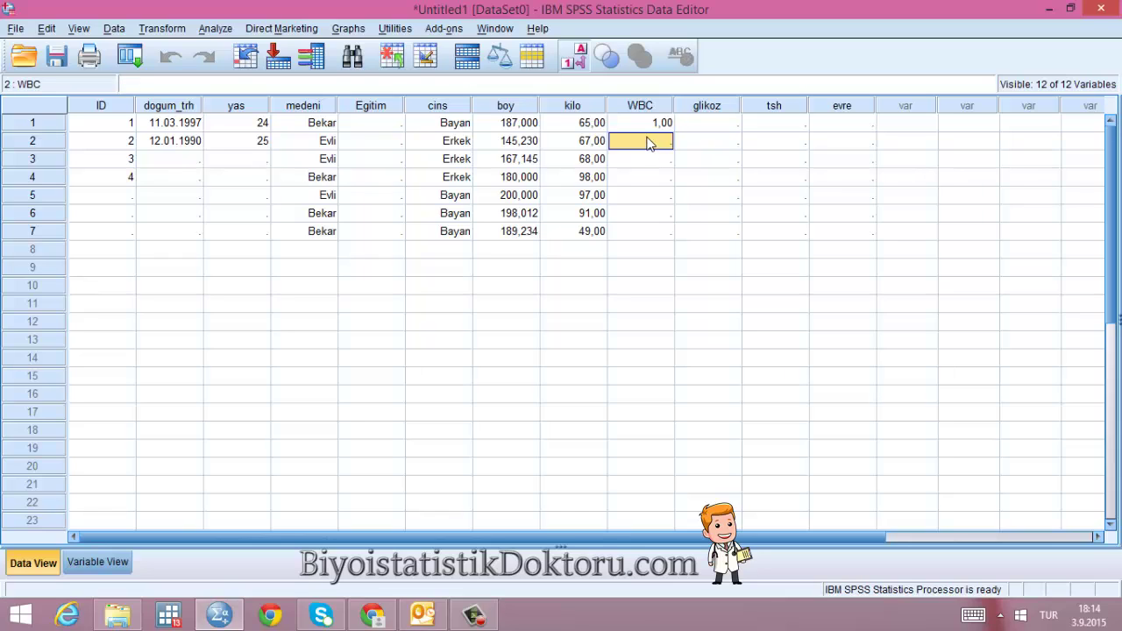
pyautogui.write('3')
pyautogui.press('Return')
pyautogui.write('2')
pyautogui.press('Return')
# - Display numeric codes instead of value labels and review the WBC entries of records one to three
pyautogui.click(575, 56)
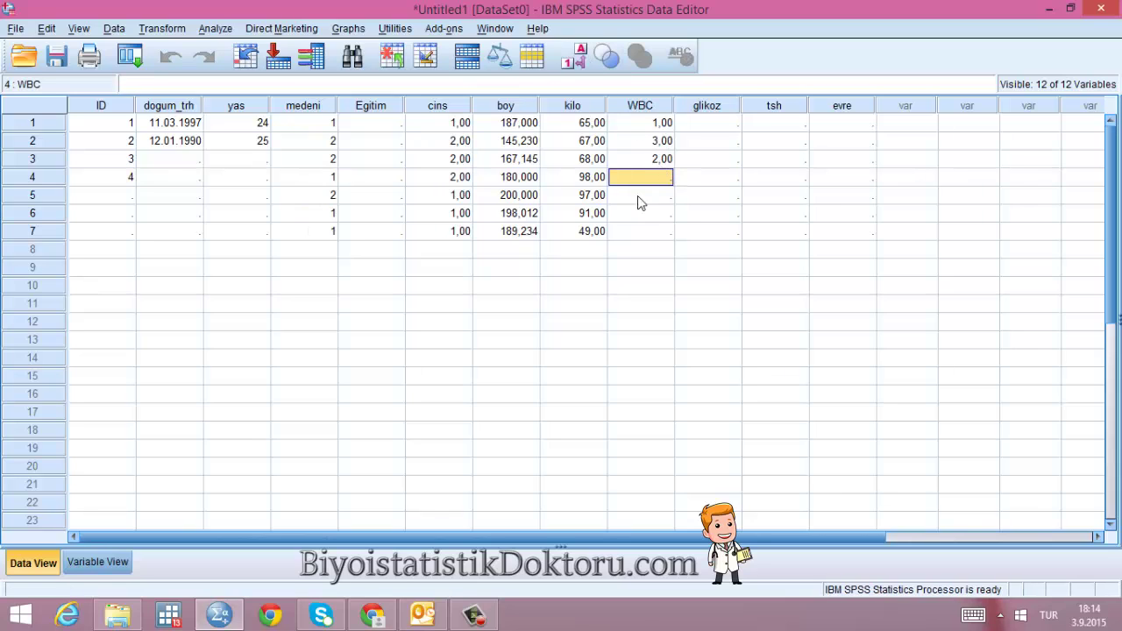
pyautogui.click(574, 57)
pyautogui.click(574, 56)
pyautogui.press('Up')
pyautogui.press('Up')
pyautogui.press('Up')
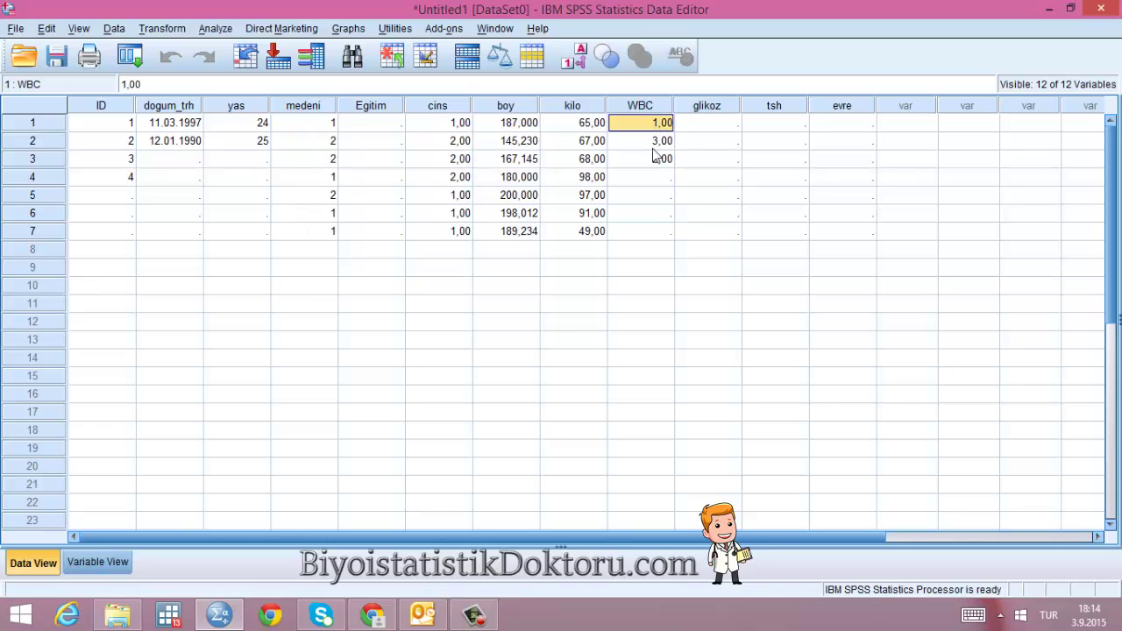
pyautogui.click(653, 155)
pyautogui.click(652, 143)
pyautogui.click(652, 124)
pyautogui.click(649, 162)
# - Enter the WBC values 6, 3, 4 and 7 for records four to seven
pyautogui.click(654, 179)
pyautogui.write('6')
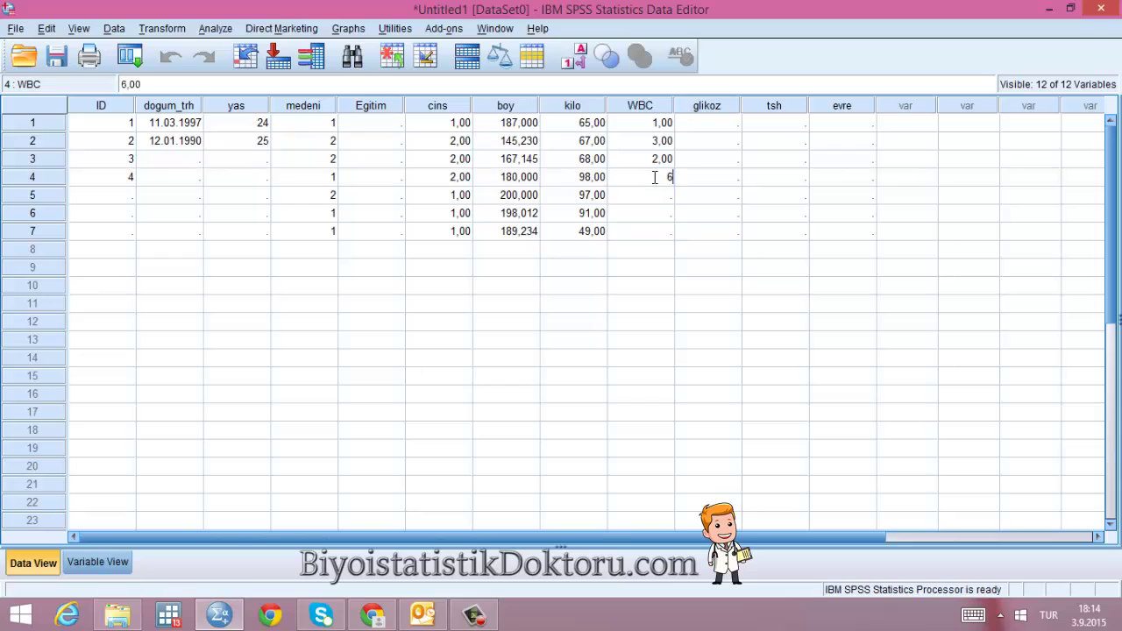
pyautogui.press('Return')
pyautogui.write('3')
pyautogui.press('Return')
pyautogui.write('4')
pyautogui.press('Return')
pyautogui.write('7')
pyautogui.press('Return')
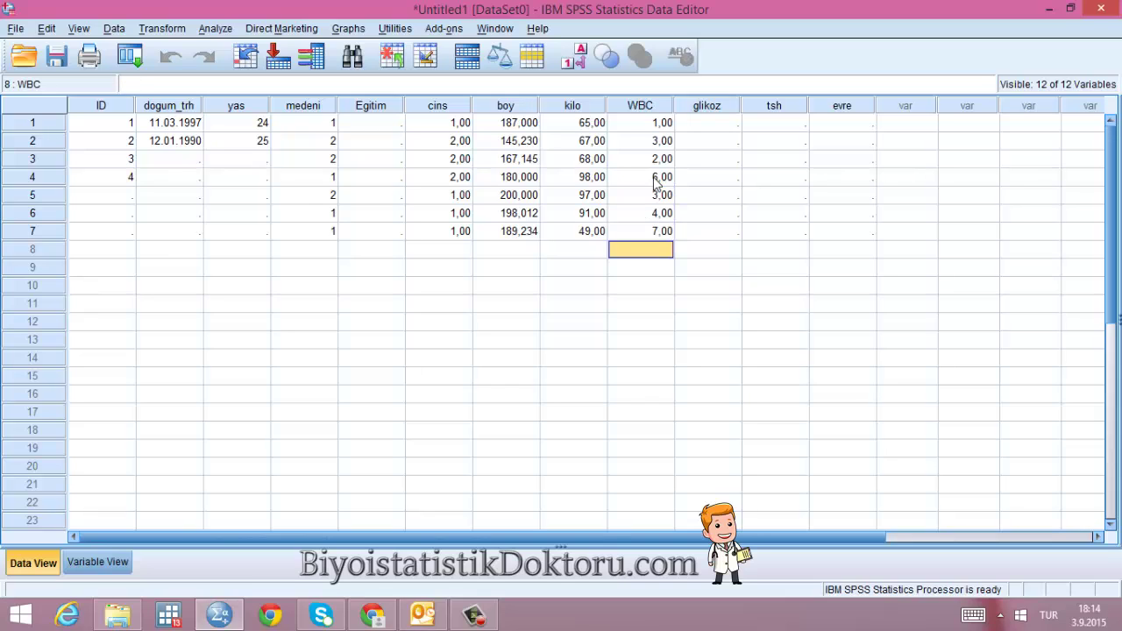
# - Enter the evre code 1 for record one
pyautogui.click(835, 128)
pyautogui.write('1')
pyautogui.press('Return')
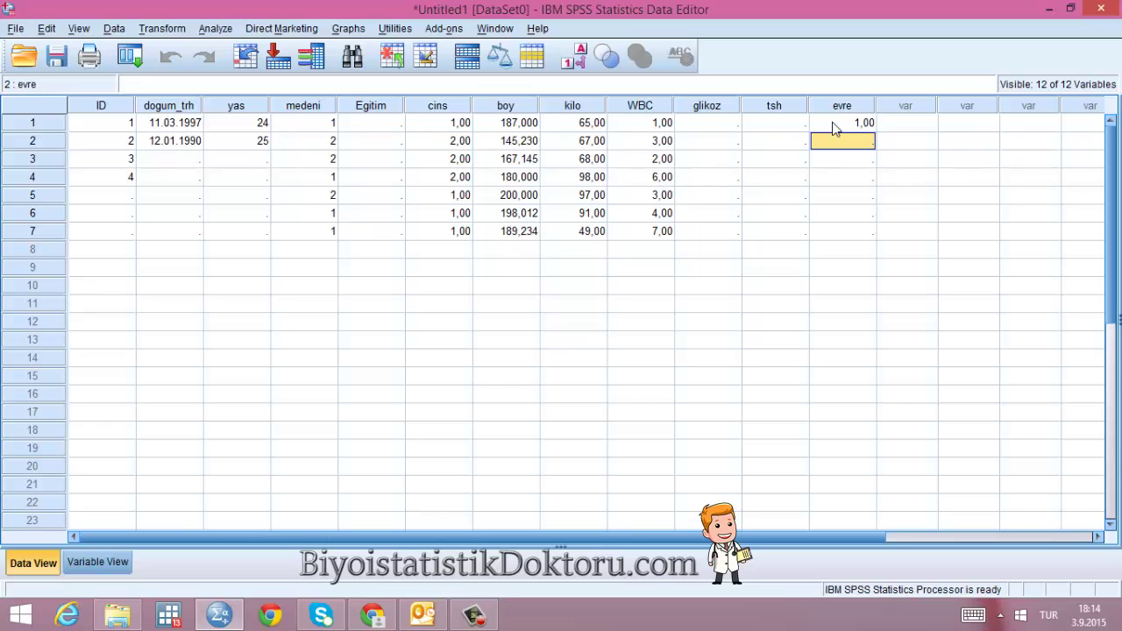
# - Show the value labels, set evre of record two to 2.Evre and switch back to numeric codes
pyautogui.click(575, 56)
pyautogui.write('2.Evre')
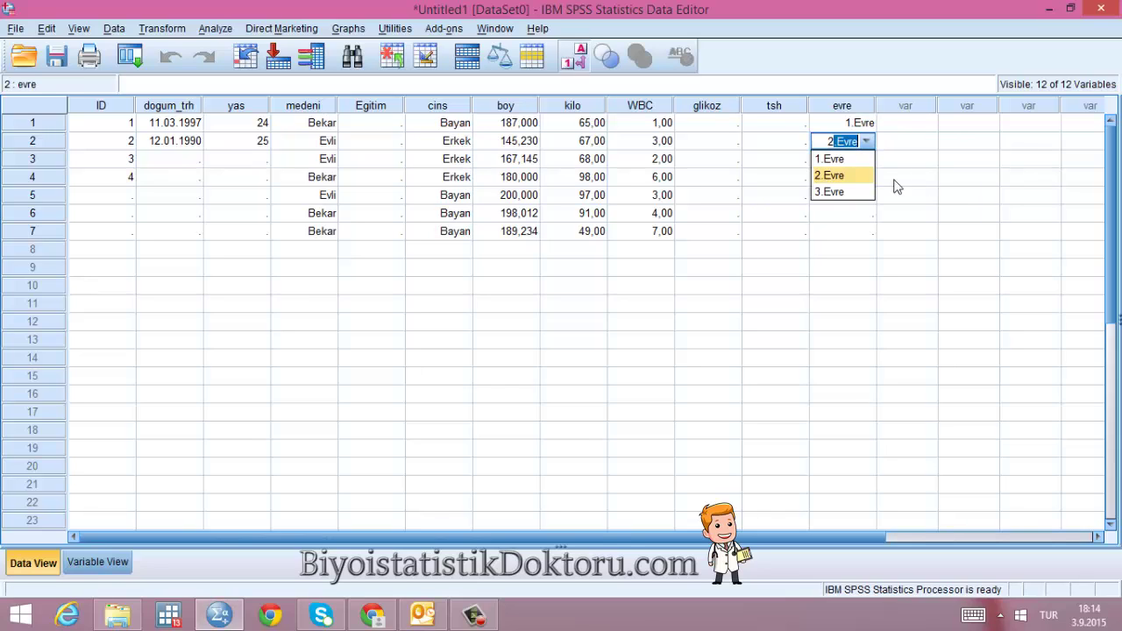
pyautogui.click(580, 56)
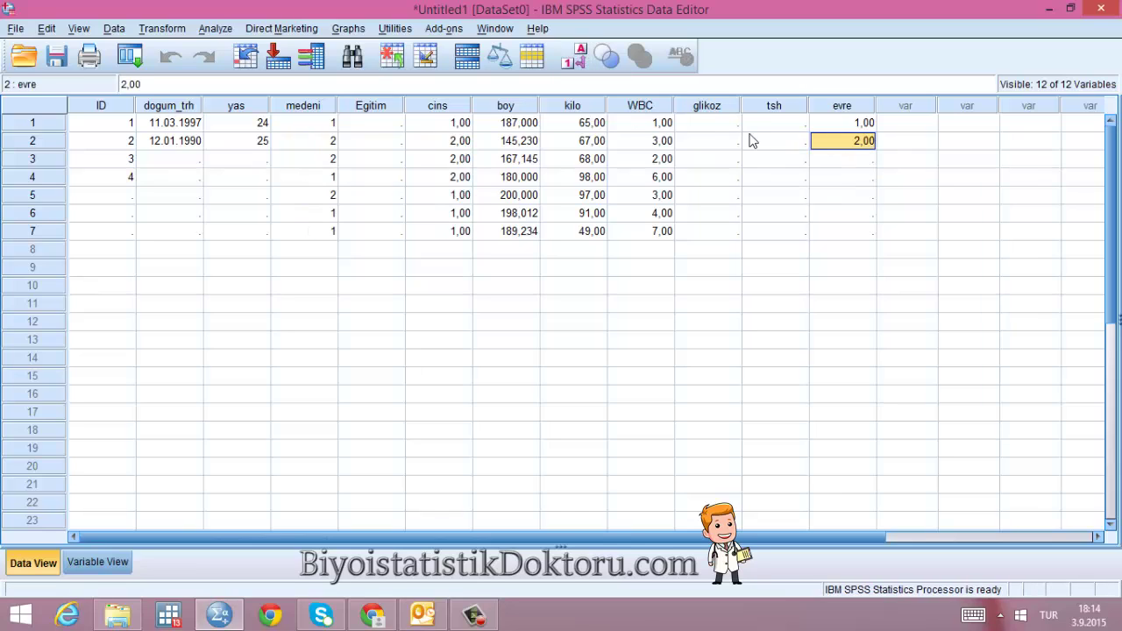
# - Enter the evre codes 3, 3, 2, 1, 2 and 5 for records two to seven
pyautogui.write('3')
pyautogui.press('Return')
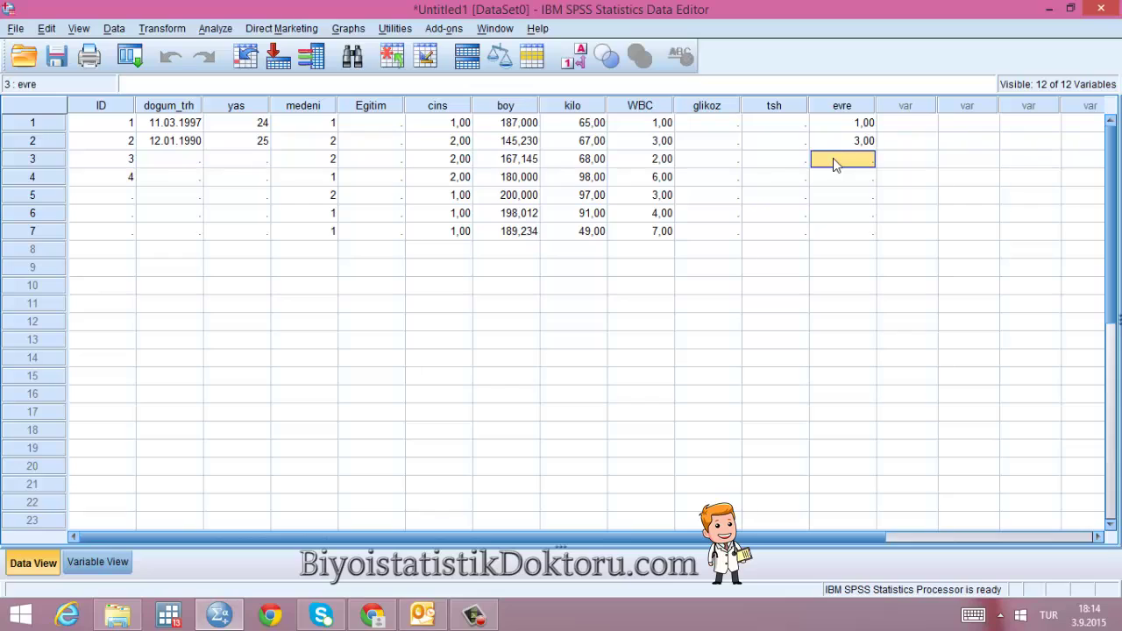
pyautogui.write('3')
pyautogui.press('Return')
pyautogui.write('2')
pyautogui.press('Return')
pyautogui.write('1')
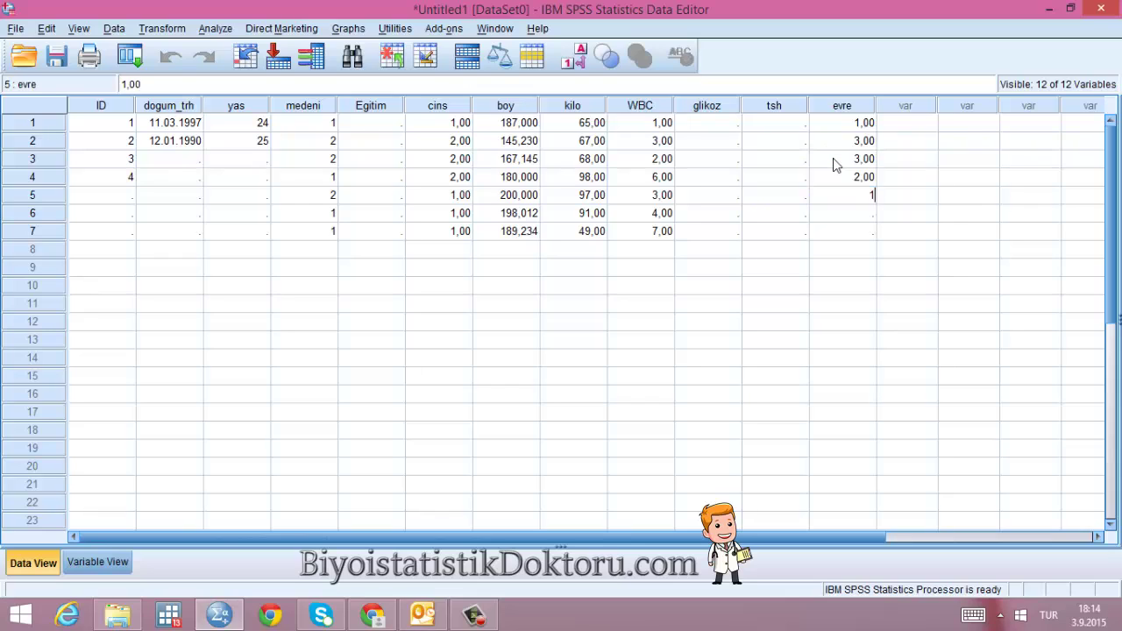
pyautogui.press('Return')
pyautogui.write('2')
pyautogui.press('Return')
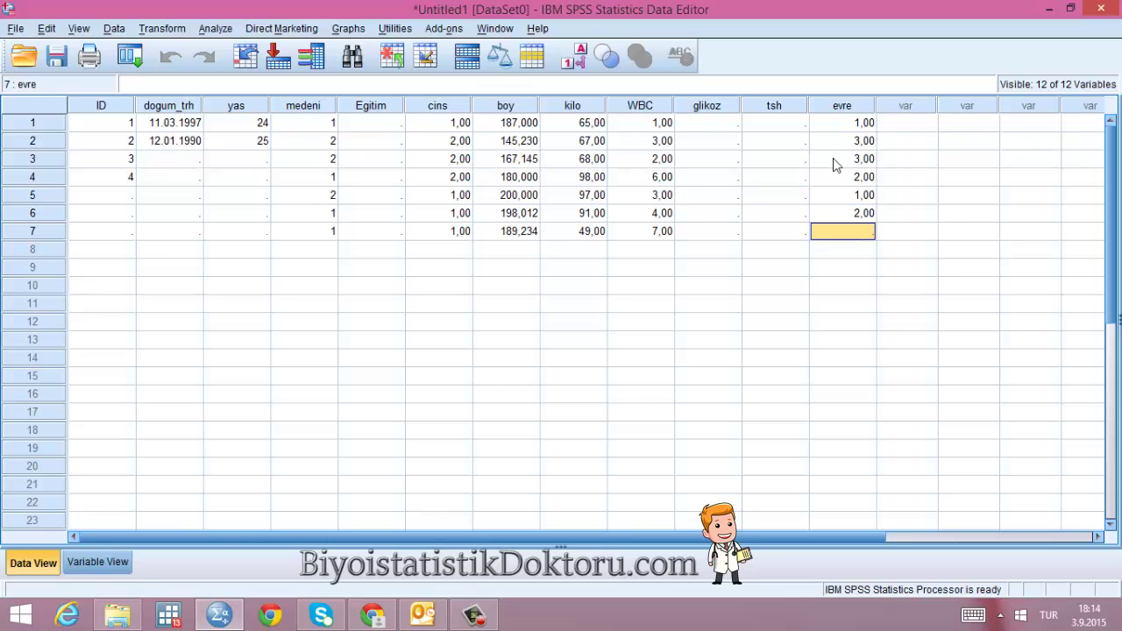
pyautogui.write('5')
pyautogui.press('Return')
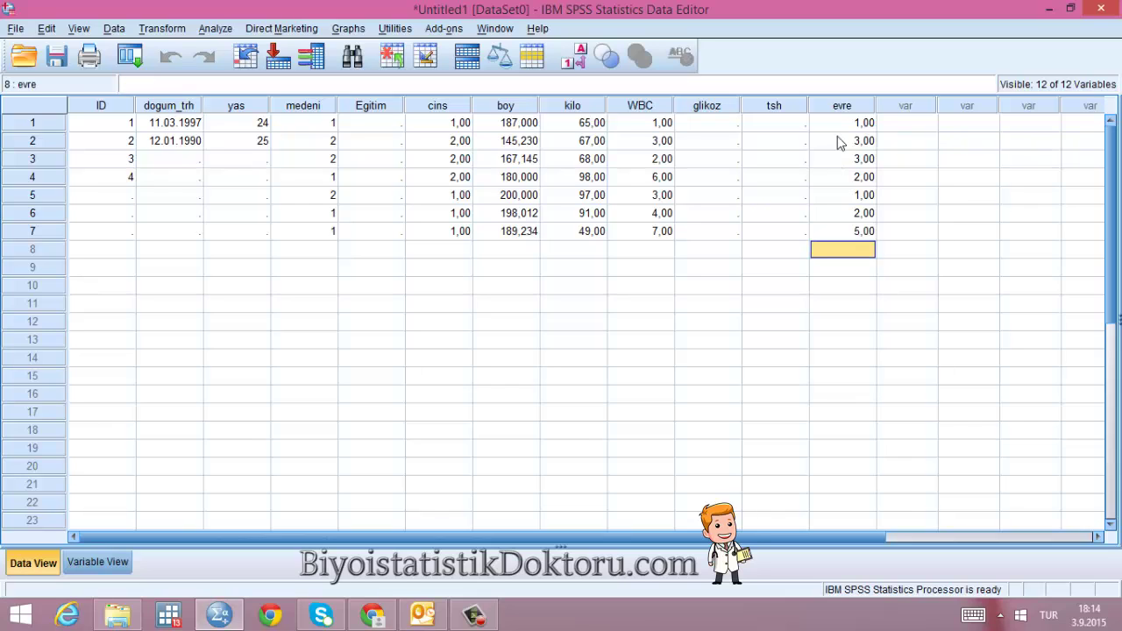
# - Show the value labels and change evre of record seven to 3.Evre
pyautogui.click(574, 57)
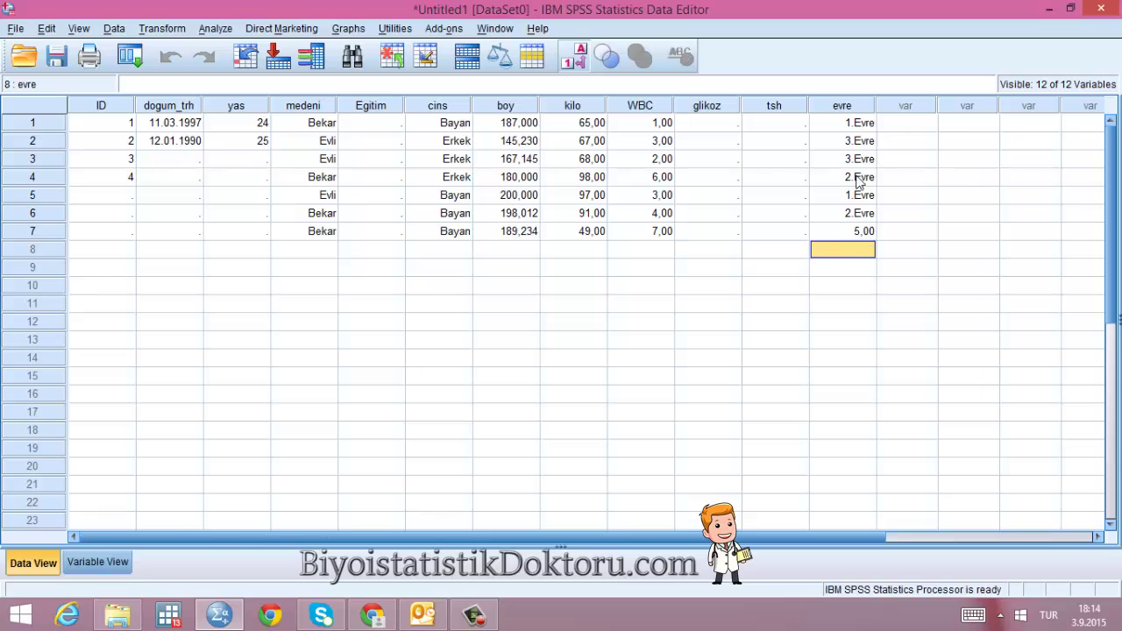
pyautogui.click(858, 234)
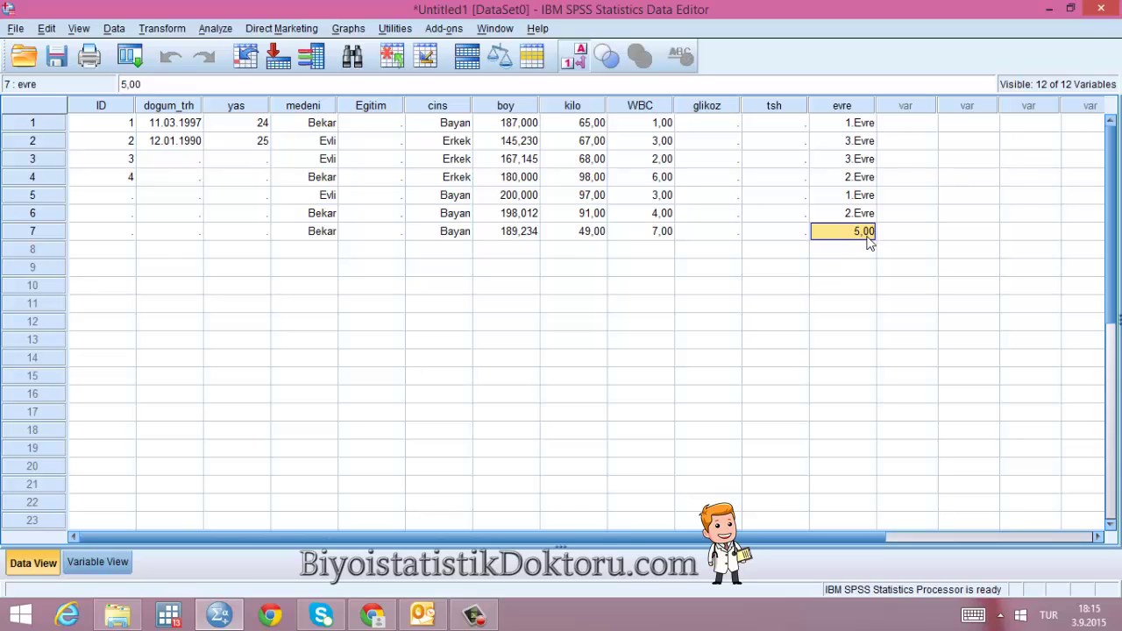
pyautogui.write('3.Evre')
pyautogui.press('Return')
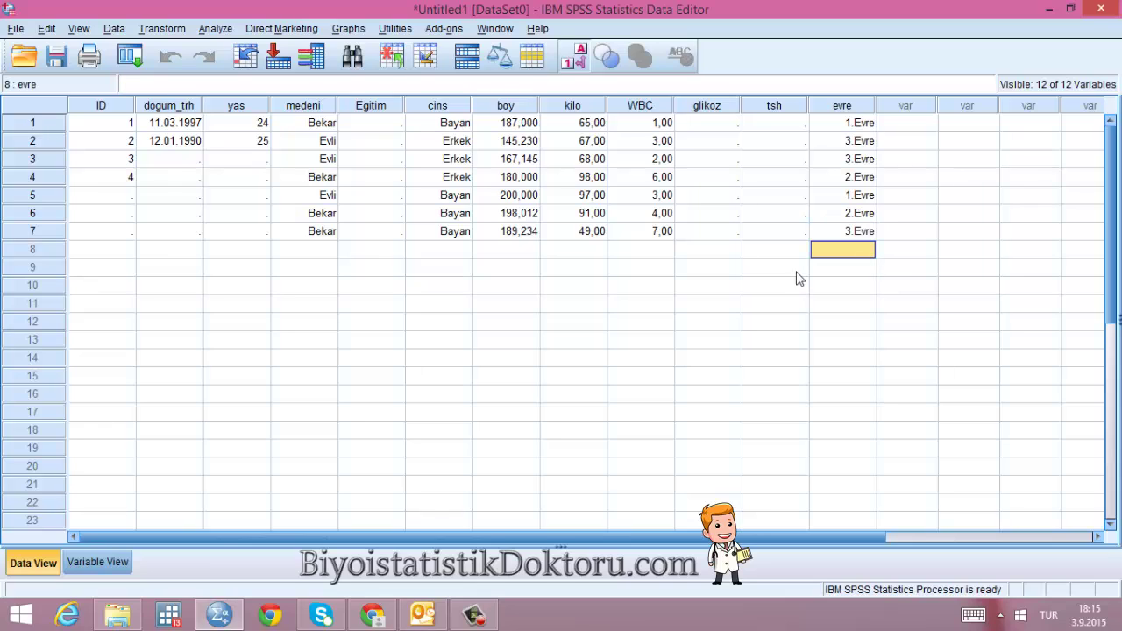
pyautogui.click(703, 130)
pyautogui.click(716, 160)
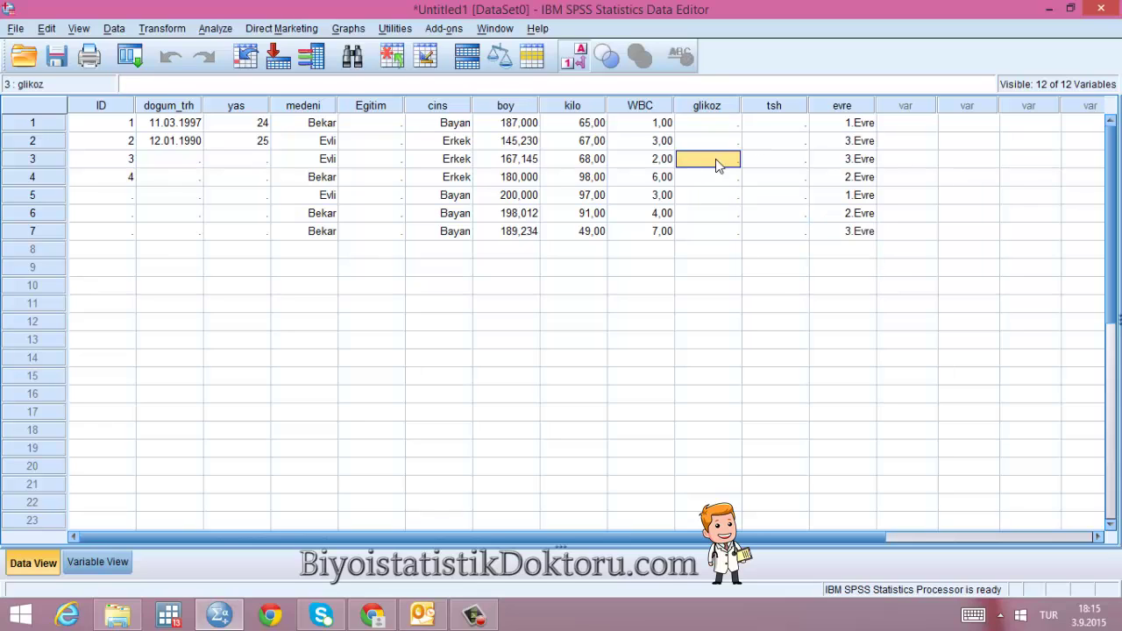
pyautogui.click(724, 228)
pyautogui.click(777, 144)
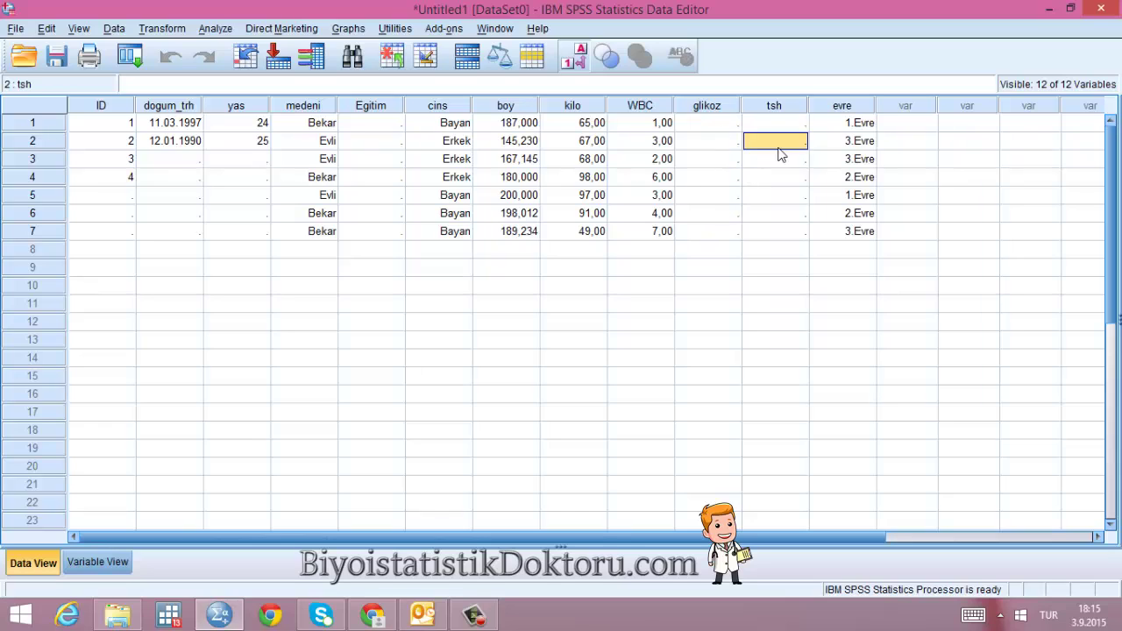
pyautogui.click(780, 213)
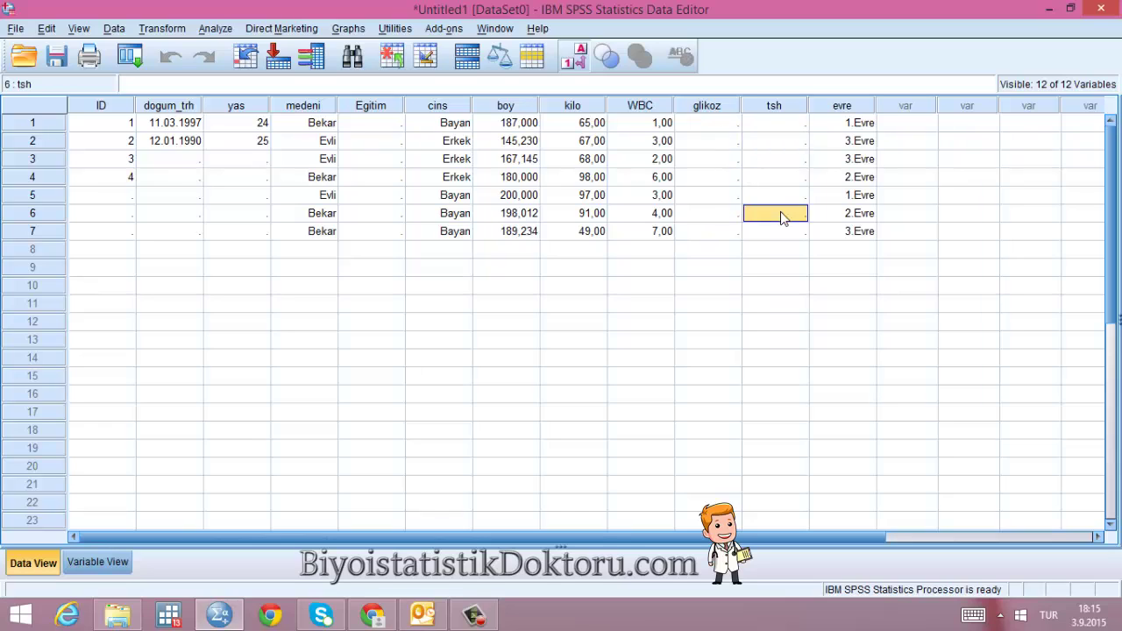
# - Enter the Egitim code 1 for record one and display numeric codes instead of value labels
pyautogui.click(375, 126)
pyautogui.click(375, 124)
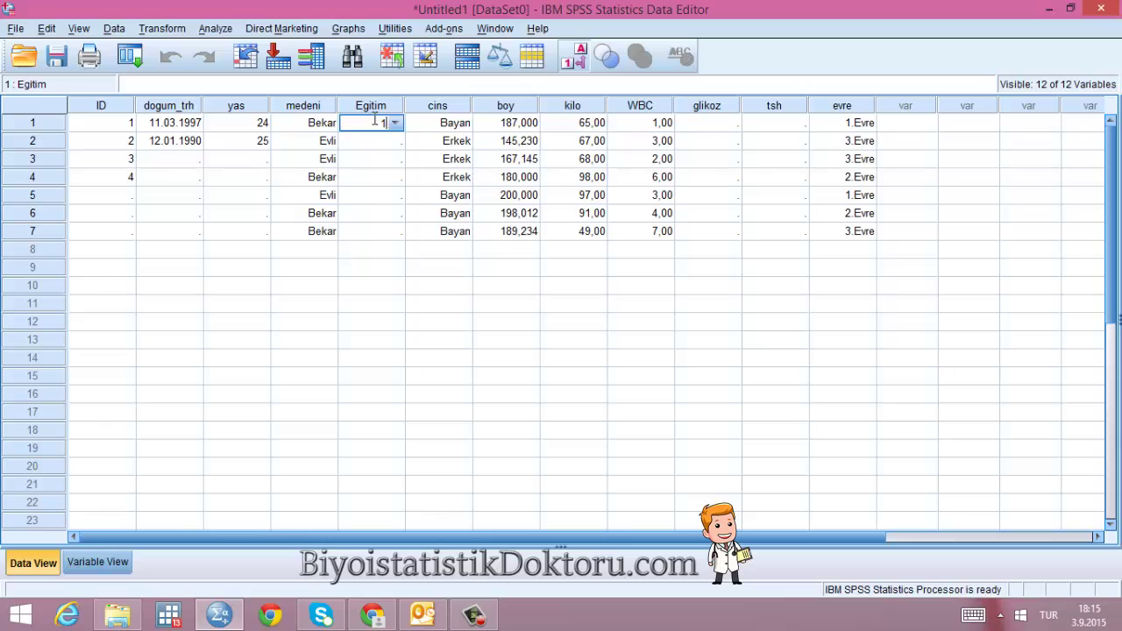
pyautogui.click(375, 121)
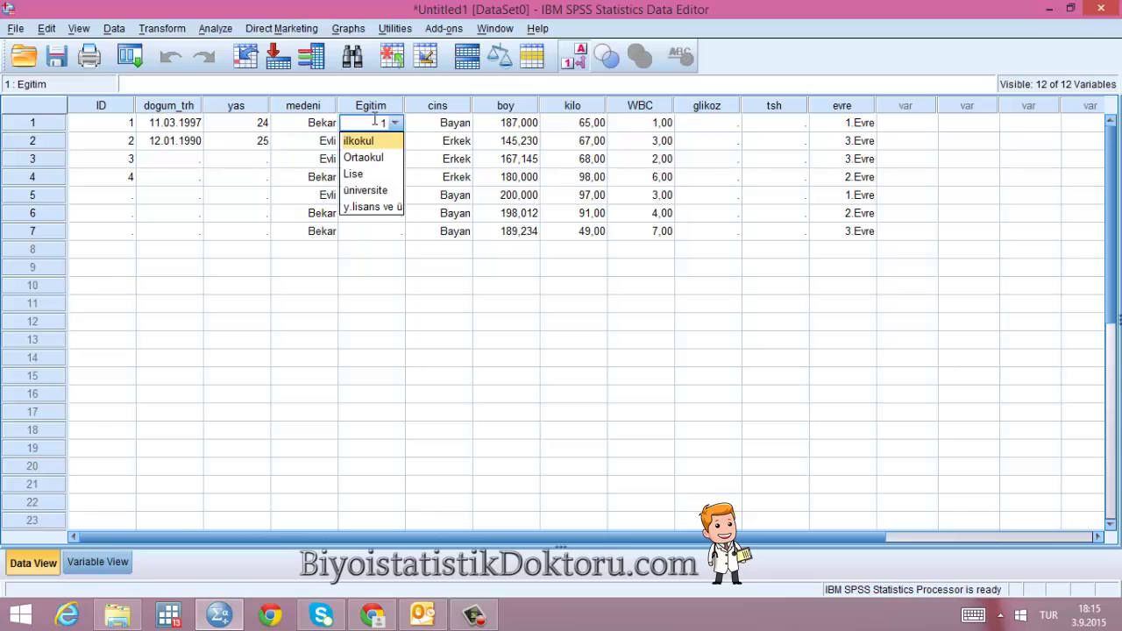
pyautogui.click(584, 63)
pyautogui.click(585, 66)
pyautogui.click(585, 65)
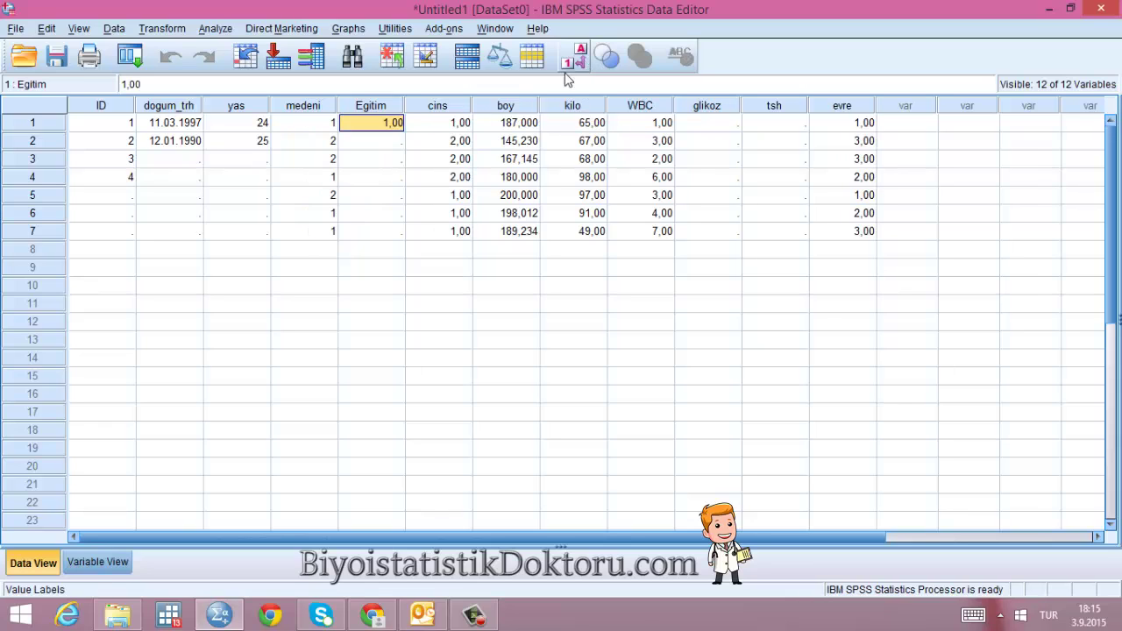
# - Enter the Egitim codes 2, 3, 4, 2, 4 and 5 for records two to seven
pyautogui.click(384, 140)
pyautogui.write('2')
pyautogui.press('Return')
pyautogui.write('3')
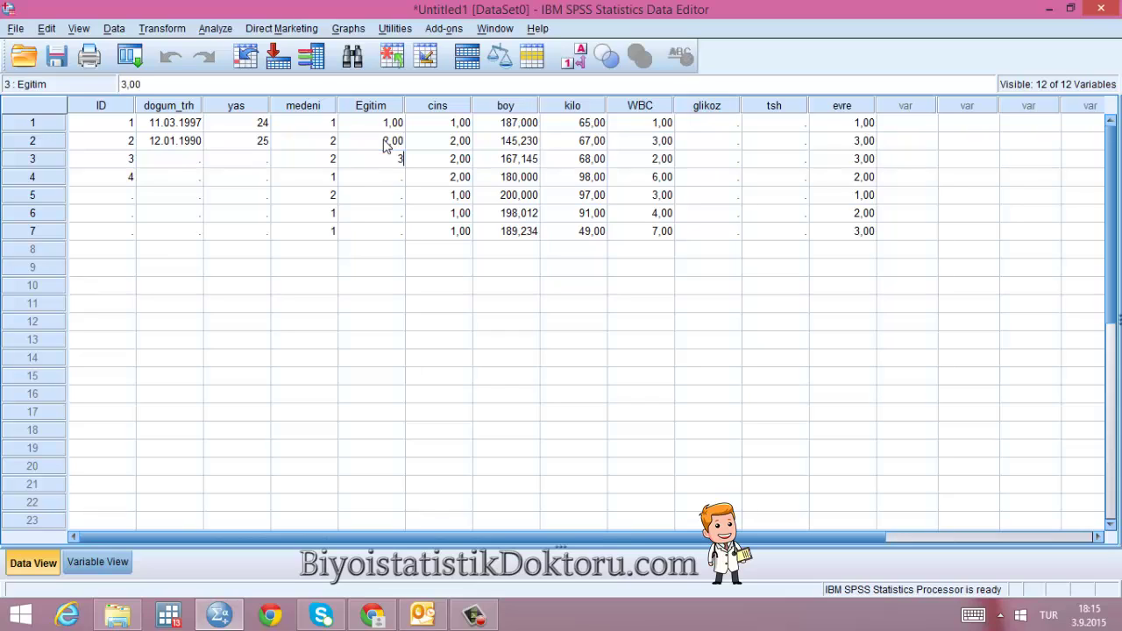
pyautogui.press('Return')
pyautogui.write('4')
pyautogui.press('Return')
pyautogui.write('2')
pyautogui.press('Return')
pyautogui.write('4')
pyautogui.press('Return')
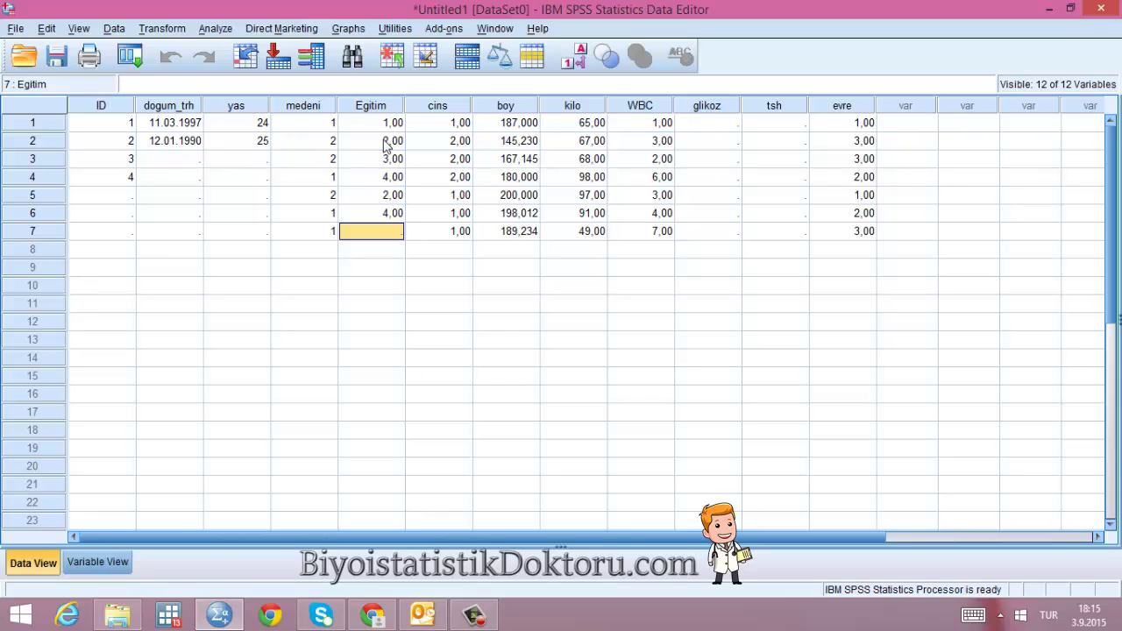
pyautogui.write('5')
pyautogui.press('Return')
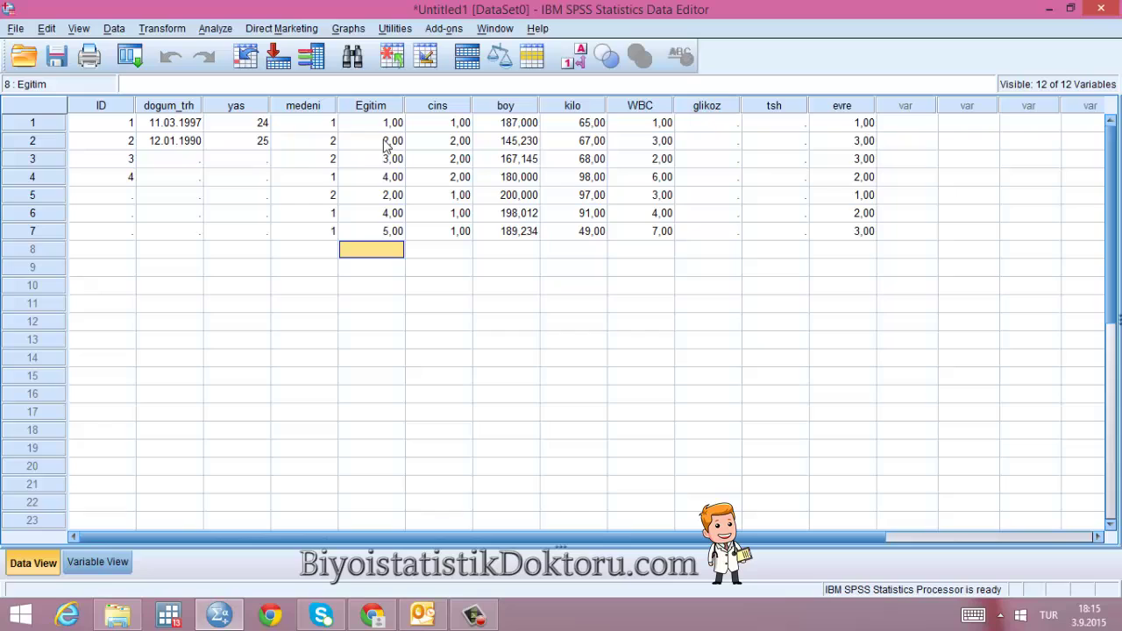
# - Enter the yas values 32, 34, 45, 65 and 76 for records three to seven
pyautogui.click(257, 163)
pyautogui.write('32')
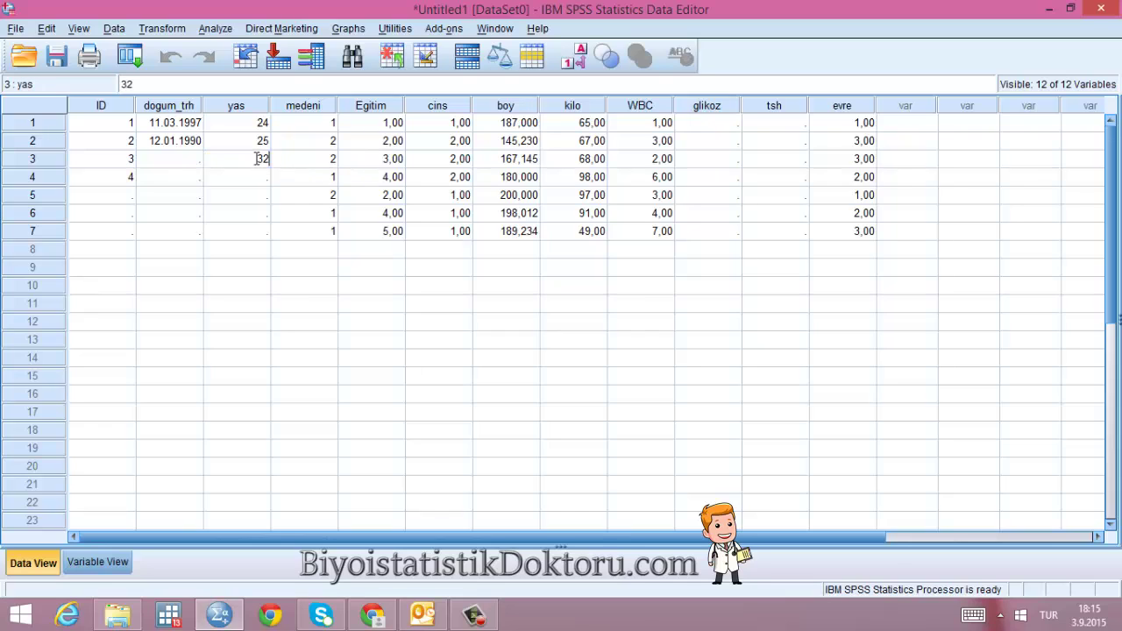
pyautogui.press('Return')
pyautogui.write('34')
pyautogui.press('Return')
pyautogui.write('45')
pyautogui.press('Return')
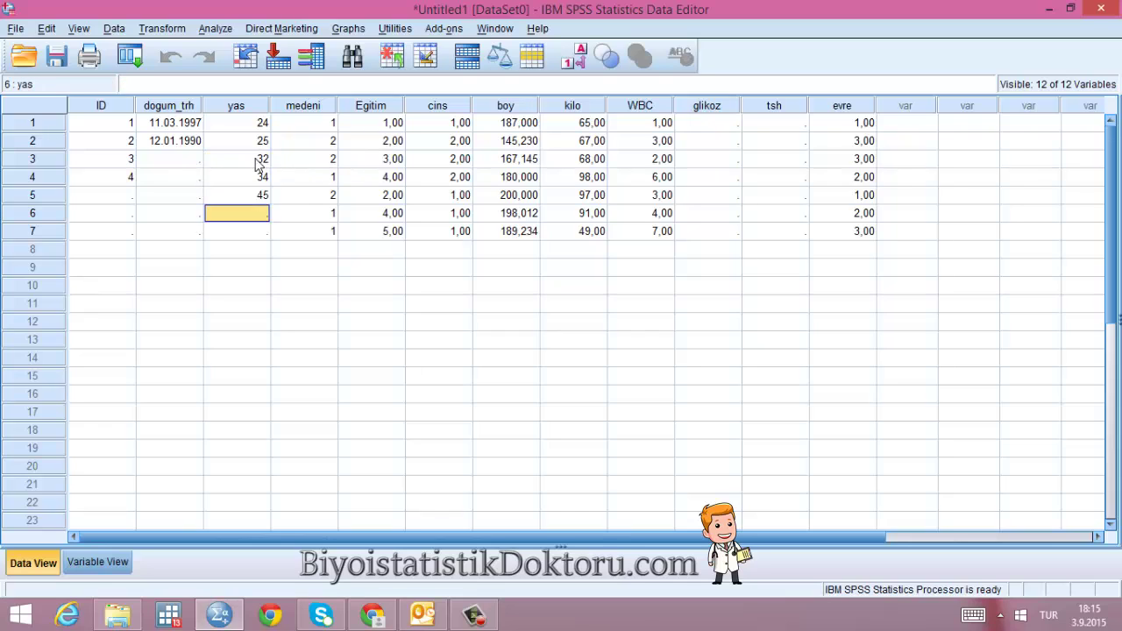
pyautogui.write('65')
pyautogui.press('Return')
pyautogui.write('76')
pyautogui.press('Return')
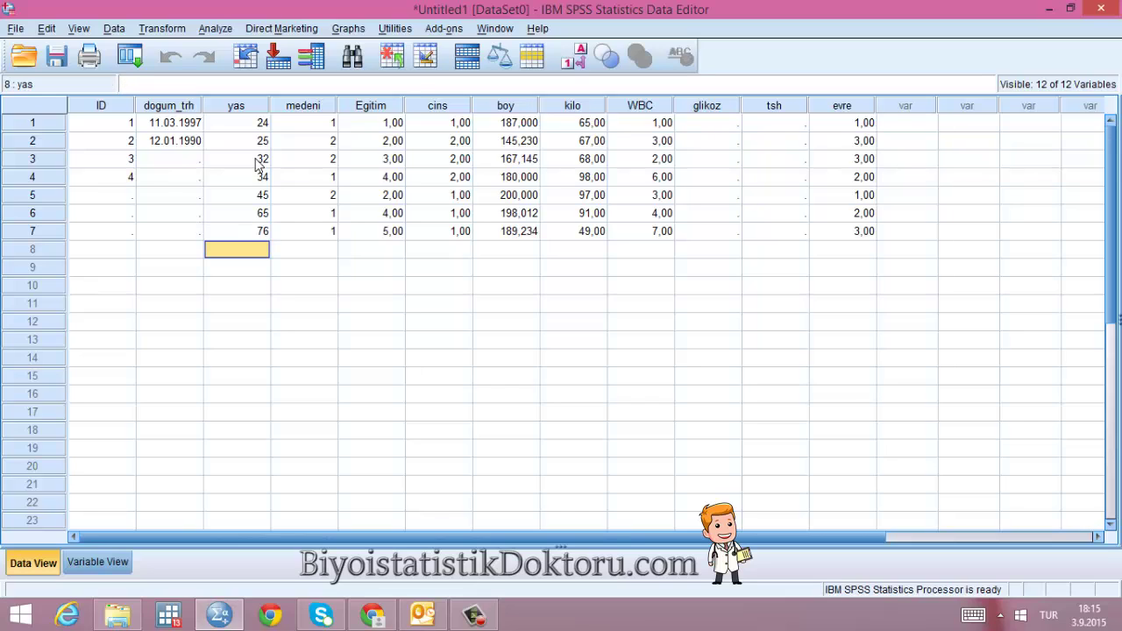
# - Enter the ID numbers 5, 6 and 7 for records five to seven
pyautogui.click(179, 164)
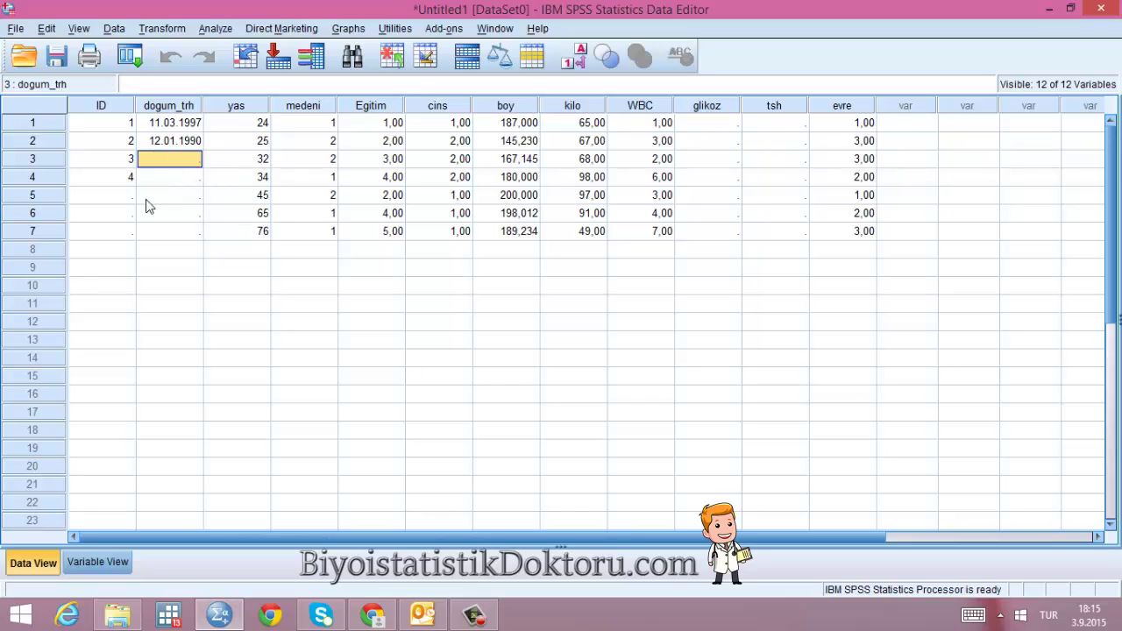
pyautogui.click(129, 198)
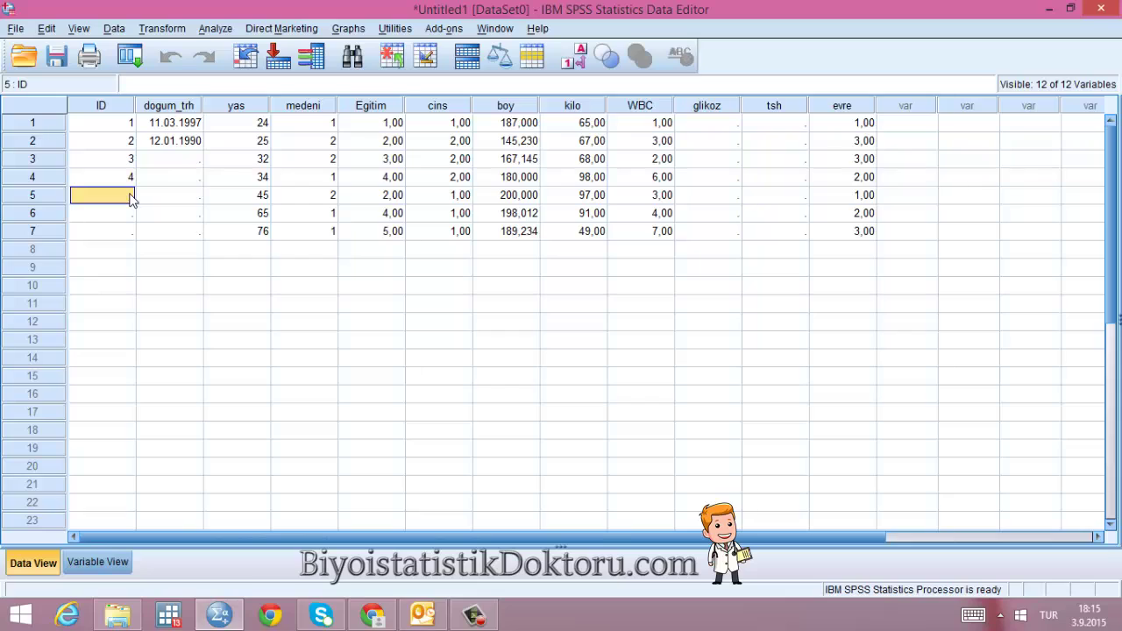
pyautogui.write('5')
pyautogui.press('Return')
pyautogui.write('6')
pyautogui.press('Return')
pyautogui.write('7')
pyautogui.press('Return')
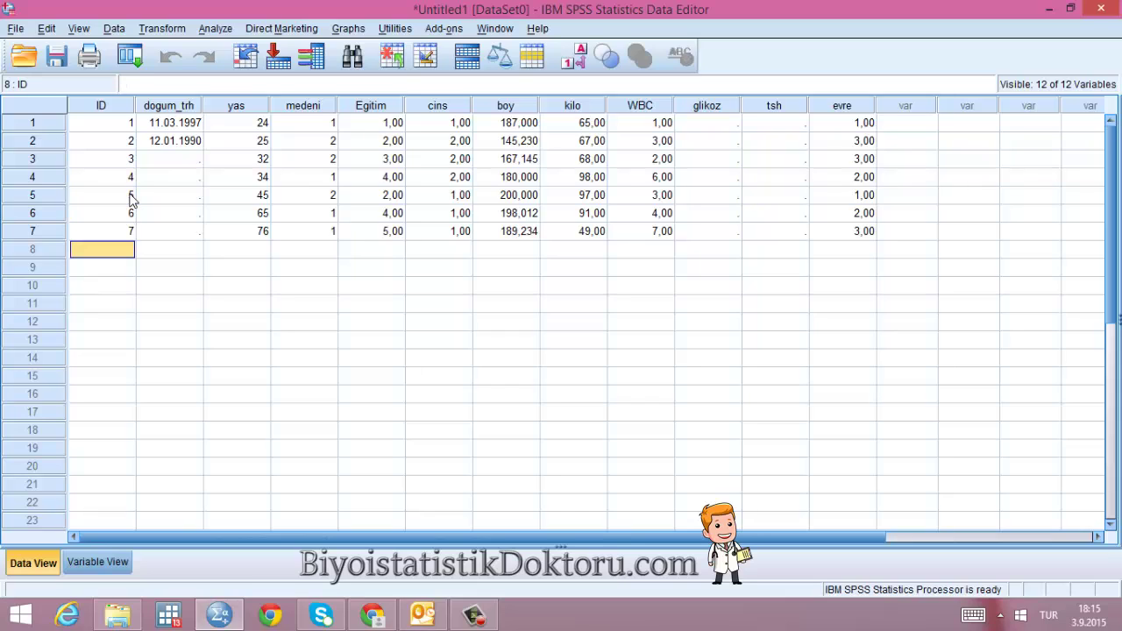
# - Enter a day.month.year date of birth in dogum_trh for record three
pyautogui.click(164, 161)
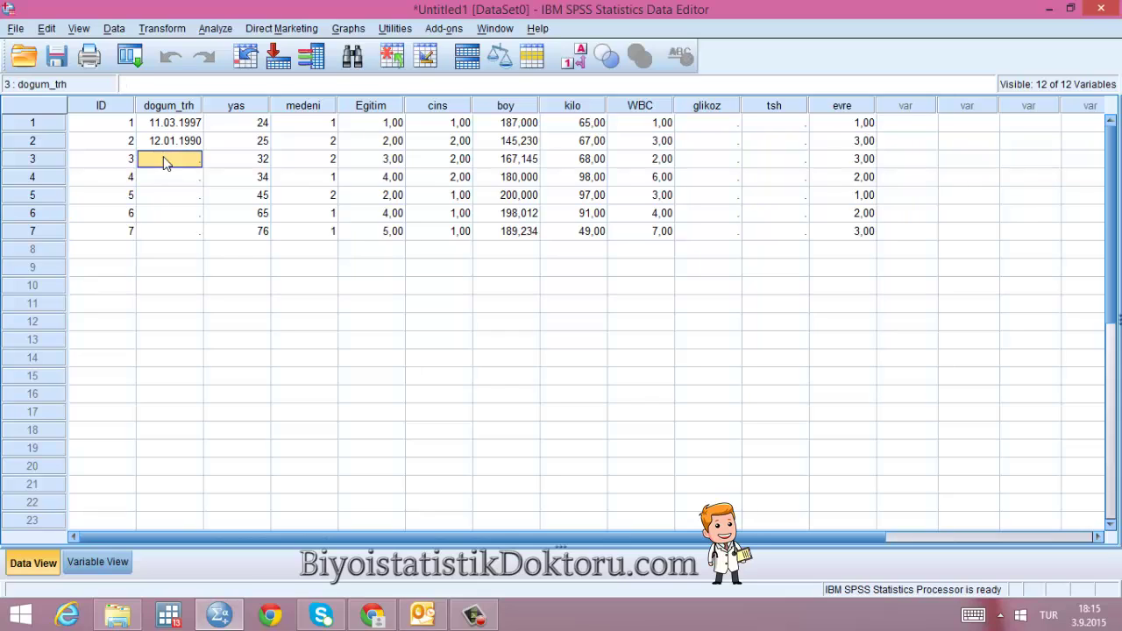
pyautogui.write('13.01.2001')
pyautogui.press('BackSpace')
pyautogui.press('BackSpace')
pyautogui.press('BackSpace')
pyautogui.press('BackSpace')
pyautogui.write('1979')
pyautogui.press('Return')
# - Fill in dogum_trh for record four with a valid day.month.year date of birth
pyautogui.write('12.01.2002')
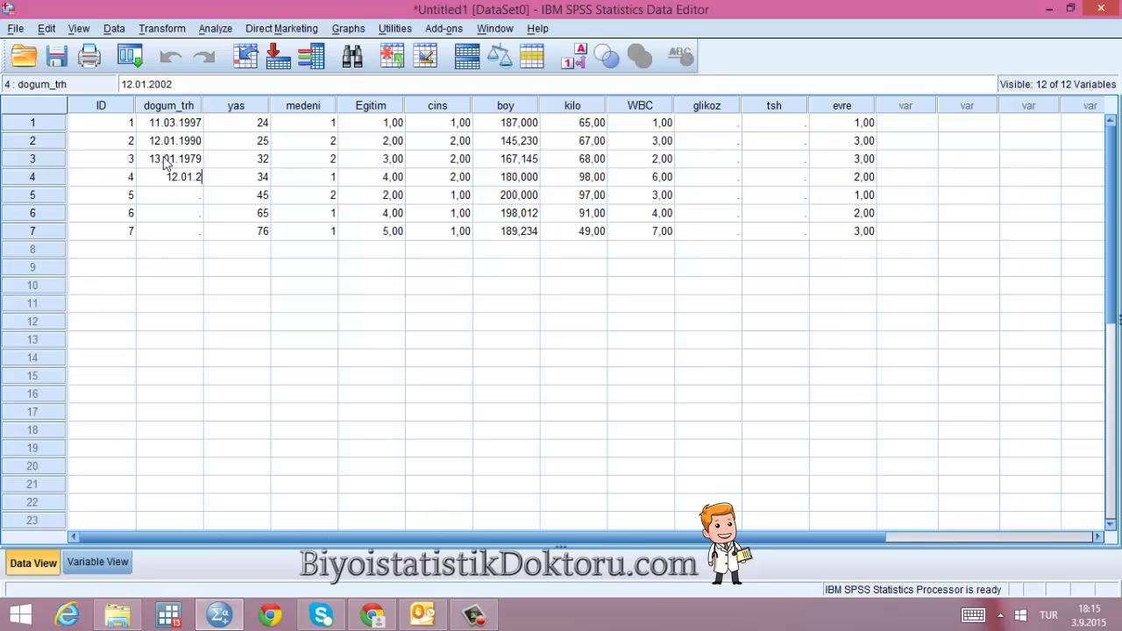
pyautogui.write('00')
pyautogui.click(193, 198)
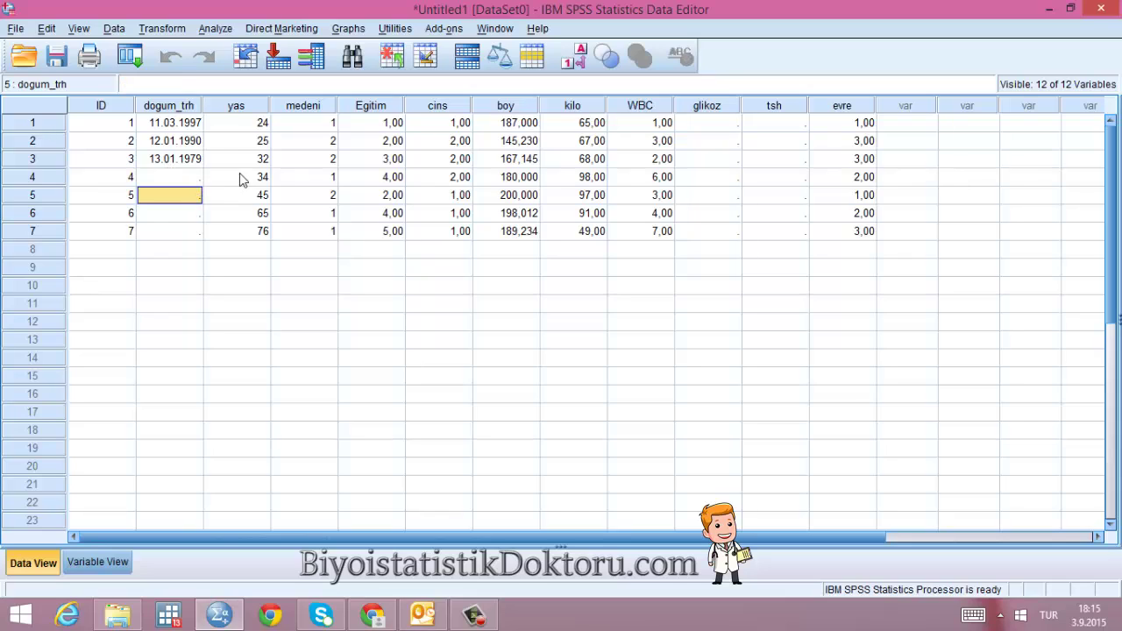
pyautogui.click(172, 179)
pyautogui.write('13.21.')
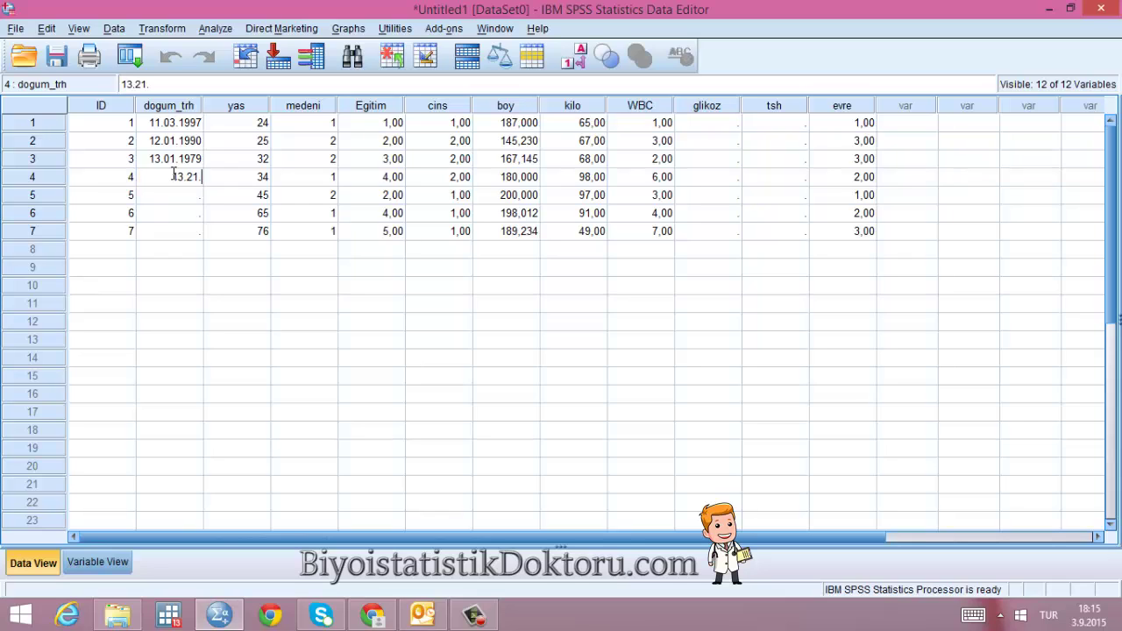
pyautogui.press('BackSpace')
pyautogui.press('BackSpace')
pyautogui.press('BackSpace')
pyautogui.write('02.01990')
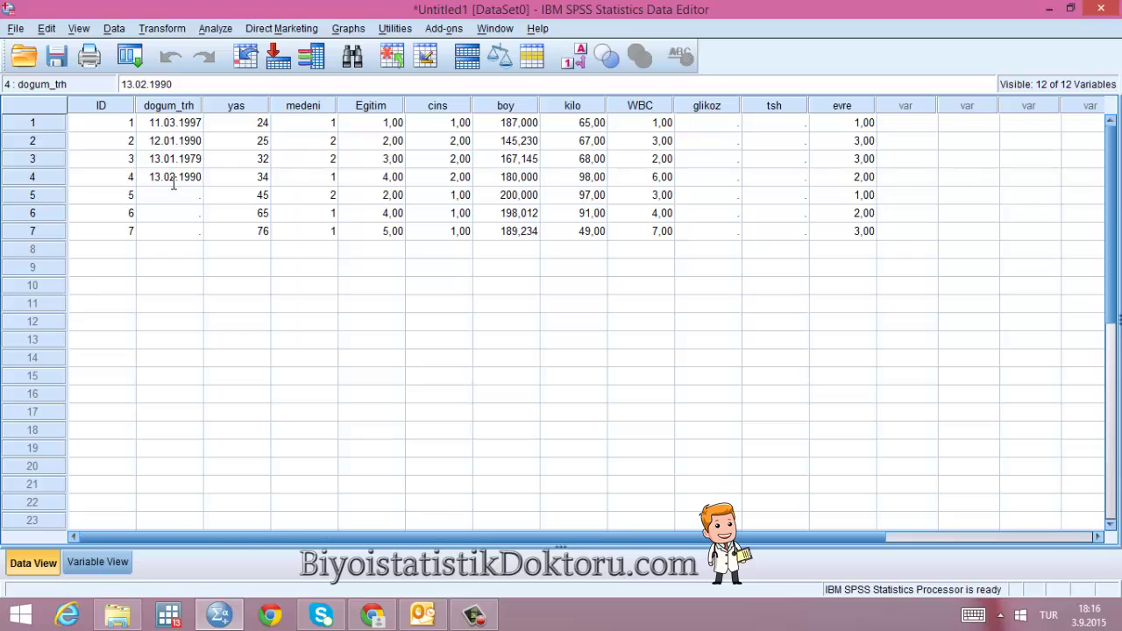
# - Enter dates of birth in dogum_trh for records five and six
pyautogui.click(169, 202)
pyautogui.write('10.01.2002')
pyautogui.press('BackSpace')
pyautogui.write('0')
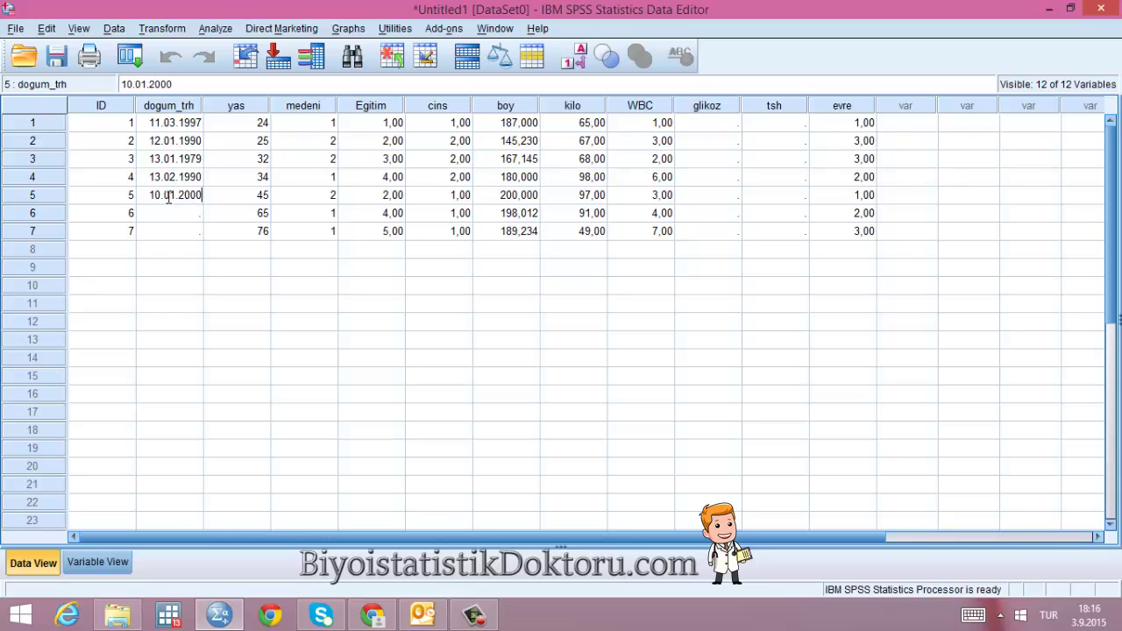
pyautogui.click(166, 213)
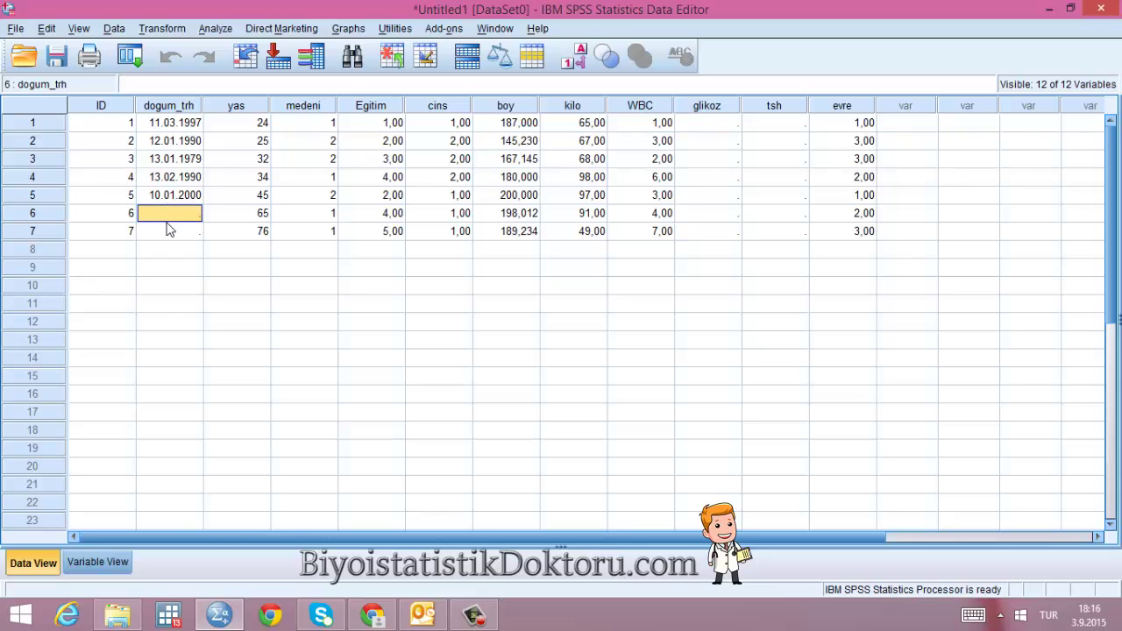
pyautogui.write('11.02.')
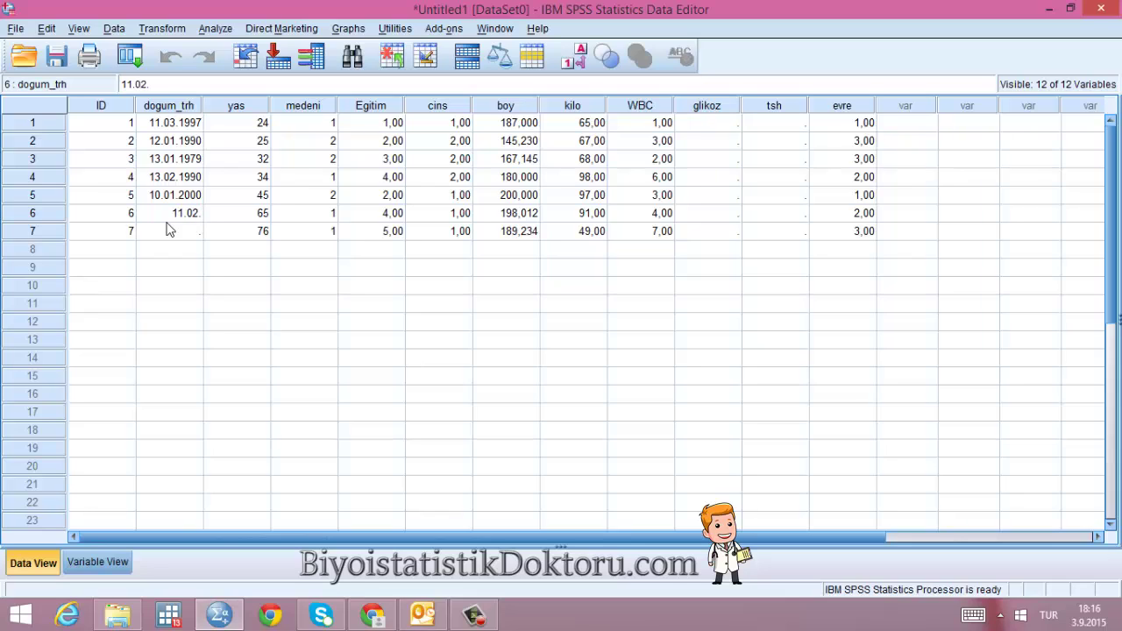
pyautogui.write('2001')
# - Try to enter a date of birth in dogum_trh for record seven
pyautogui.click(161, 231)
pyautogui.write('23.43.1009')
pyautogui.click(166, 250)
pyautogui.click(175, 231)
pyautogui.write('01.13.42')
pyautogui.press('BackSpace')
pyautogui.press('BackSpace')
pyautogui.press('BackSpace')
pyautogui.press('BackSpace')
pyautogui.write('2.200')
# - Change yas to 25 for record five and to 23 for record six
pyautogui.click(220, 145)
pyautogui.click(246, 163)
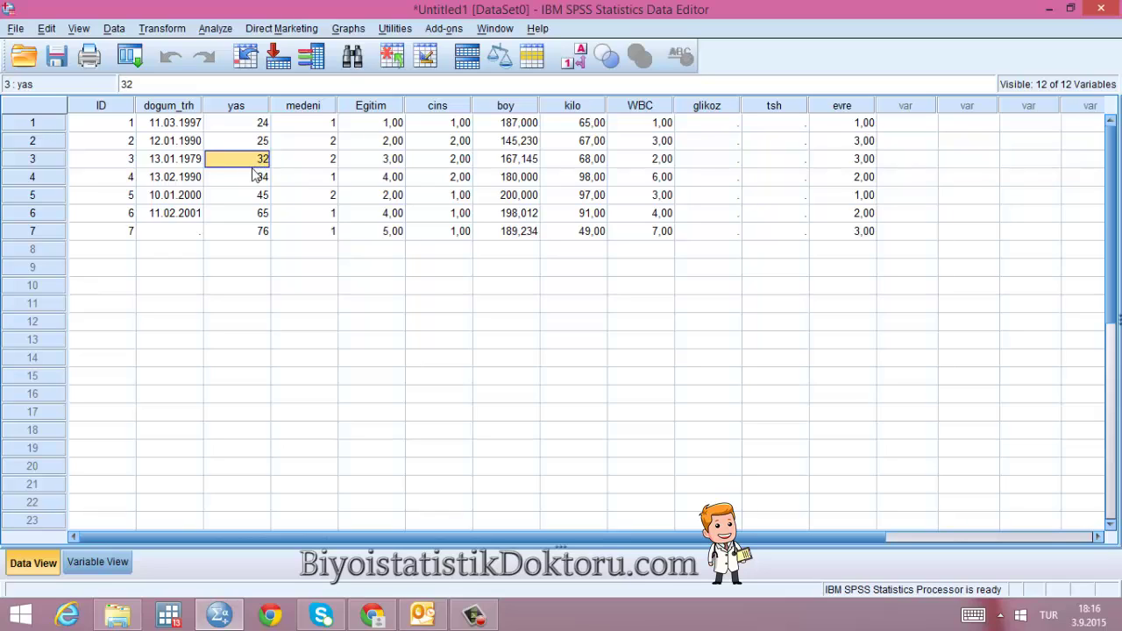
pyautogui.click(258, 178)
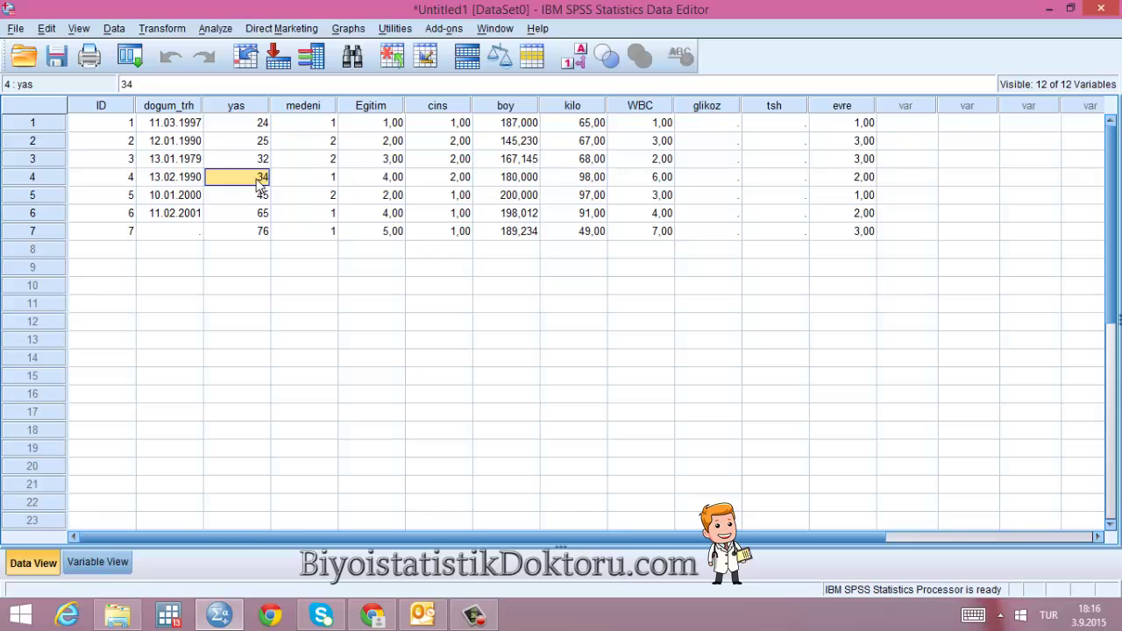
pyautogui.click(255, 198)
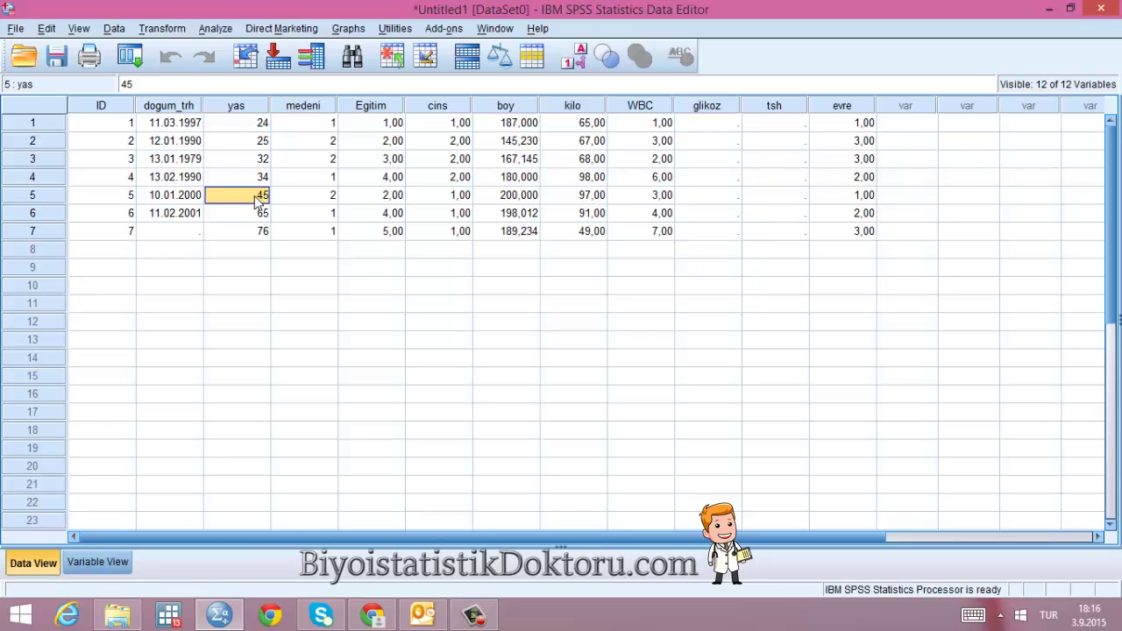
pyautogui.write('25')
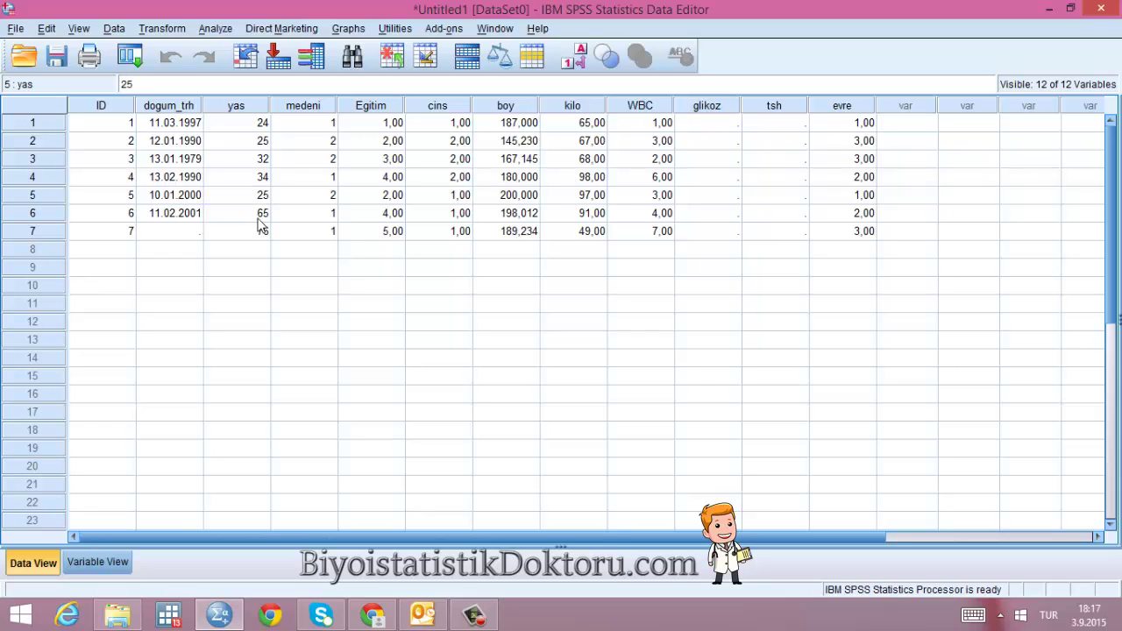
pyautogui.click(260, 216)
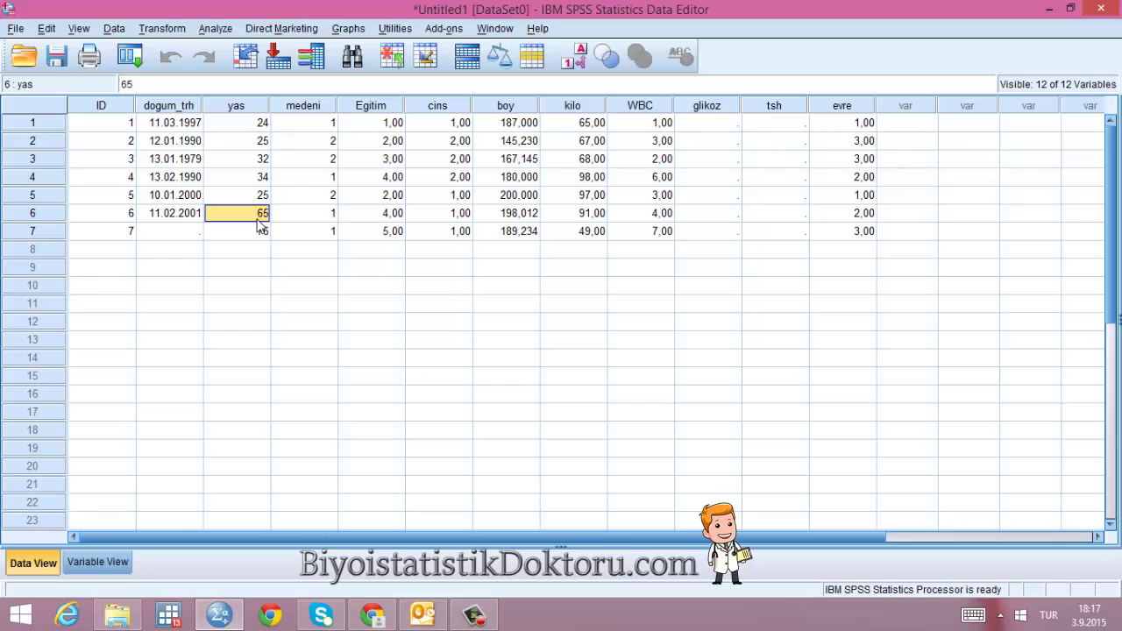
pyautogui.write('23')
pyautogui.click(261, 235)
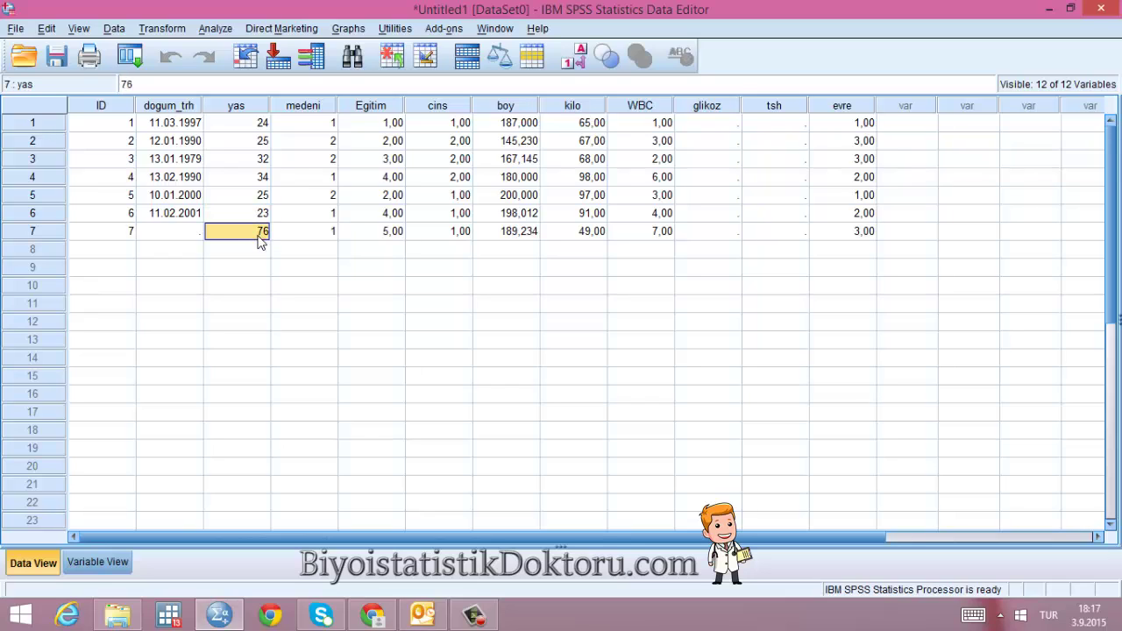
# - Enter a valid date of birth in dogum_trh for record seven and set its yas to 55
pyautogui.click(194, 237)
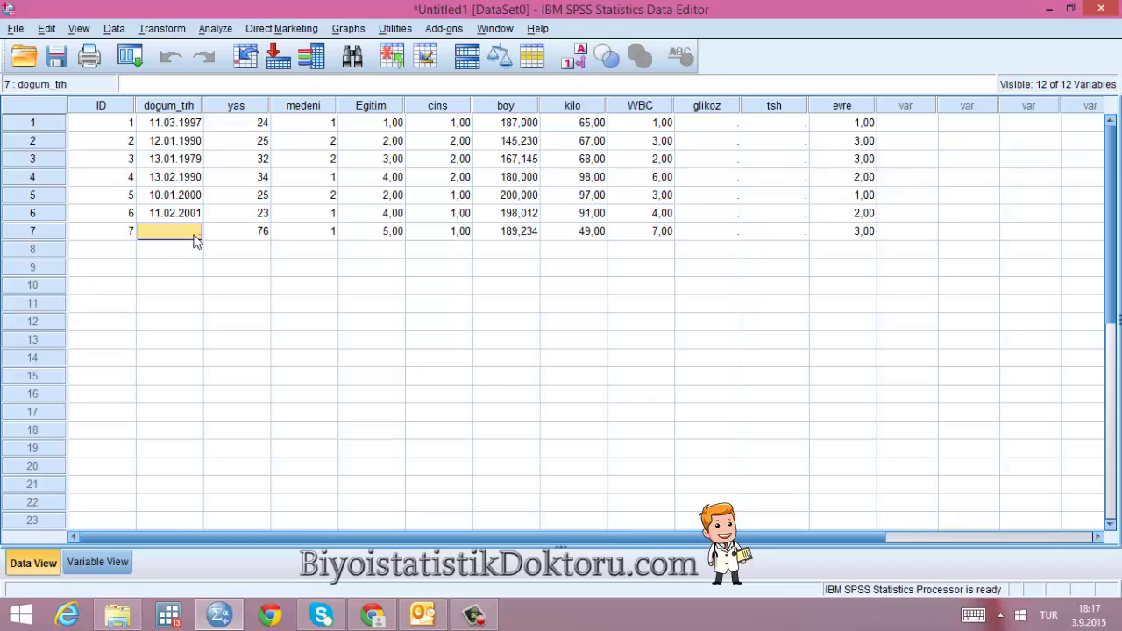
pyautogui.write('01.')
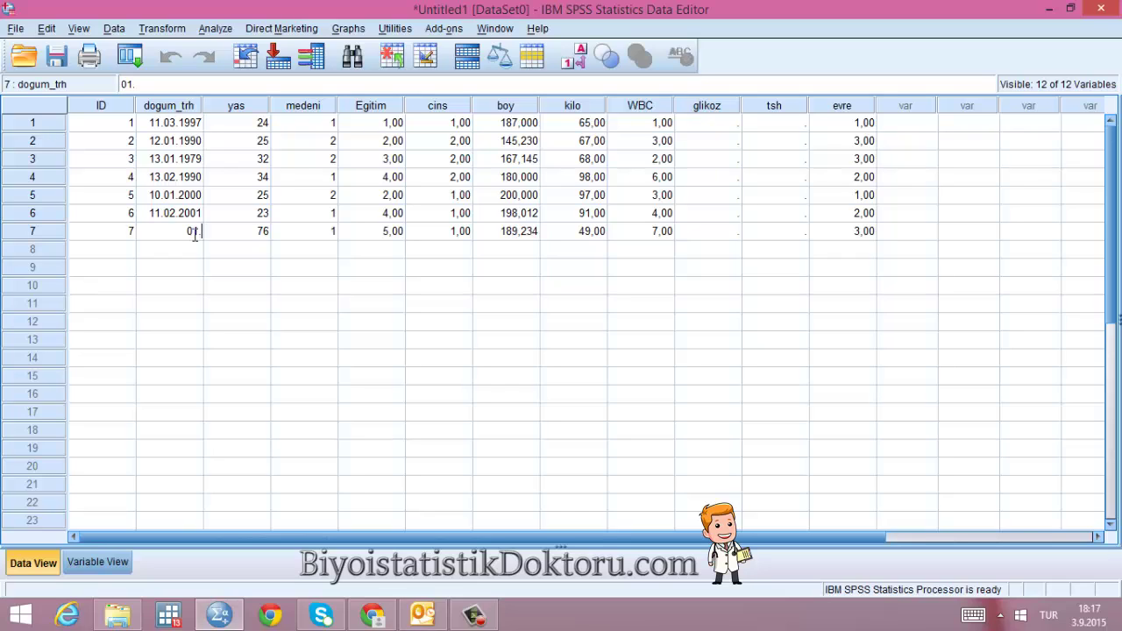
pyautogui.write('03')
pyautogui.write('.2001')
pyautogui.write('96')
pyautogui.write('0')
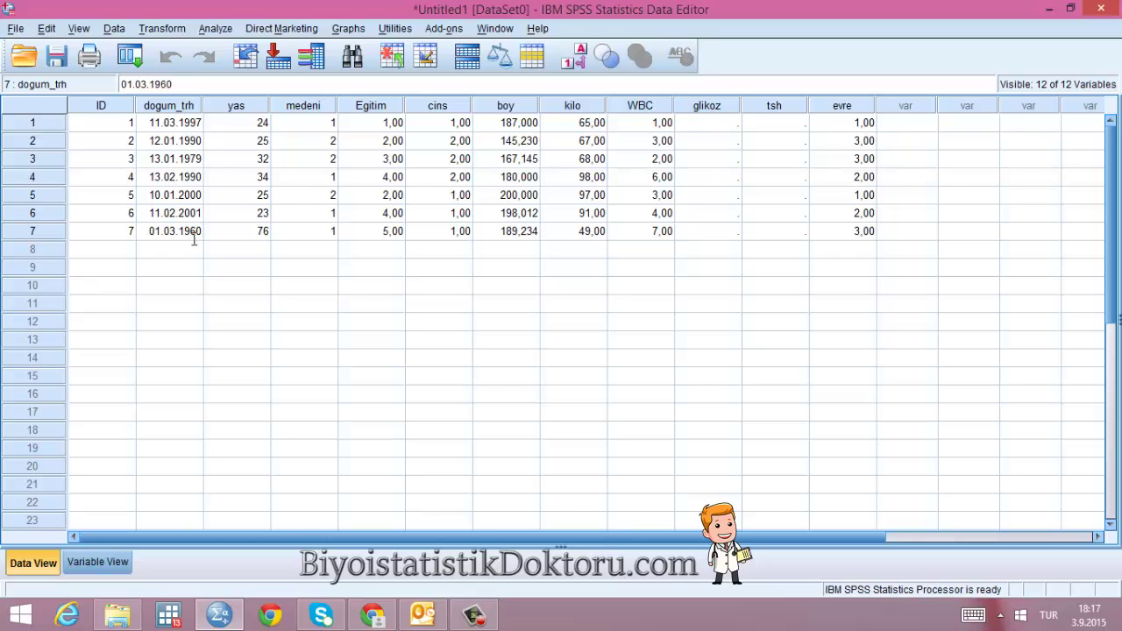
pyautogui.click(254, 236)
pyautogui.write('55')
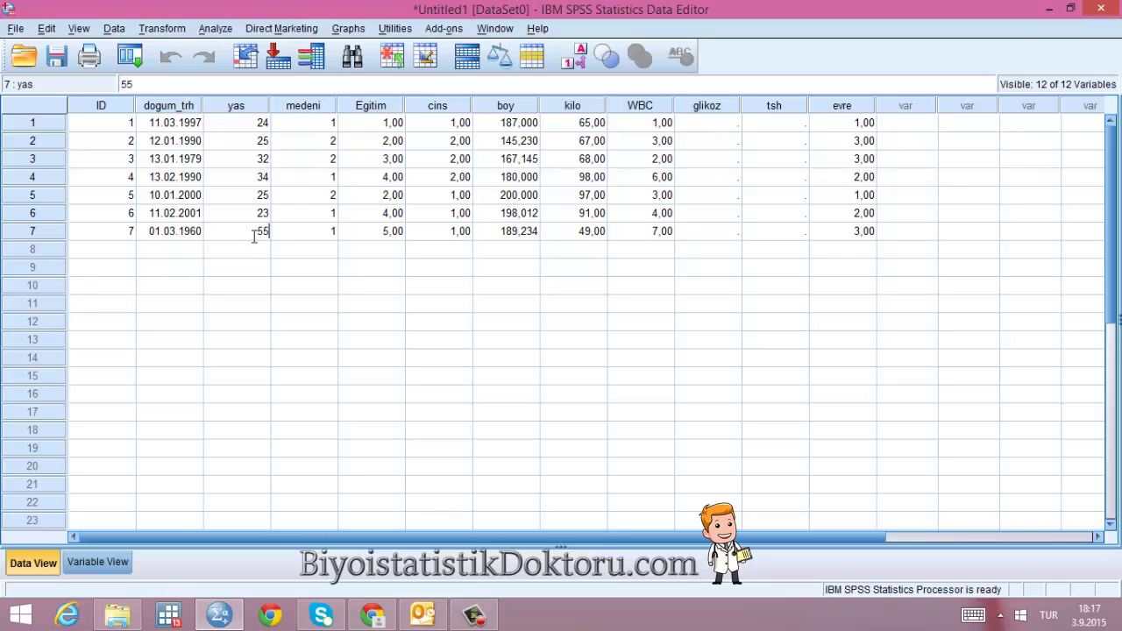
pyautogui.click(254, 251)
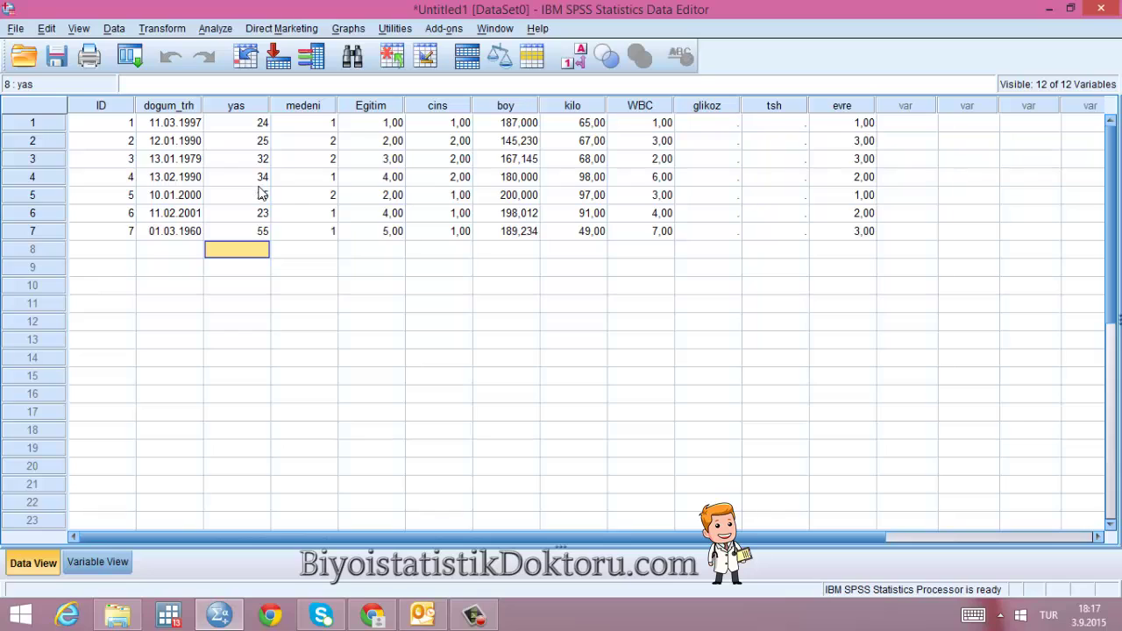